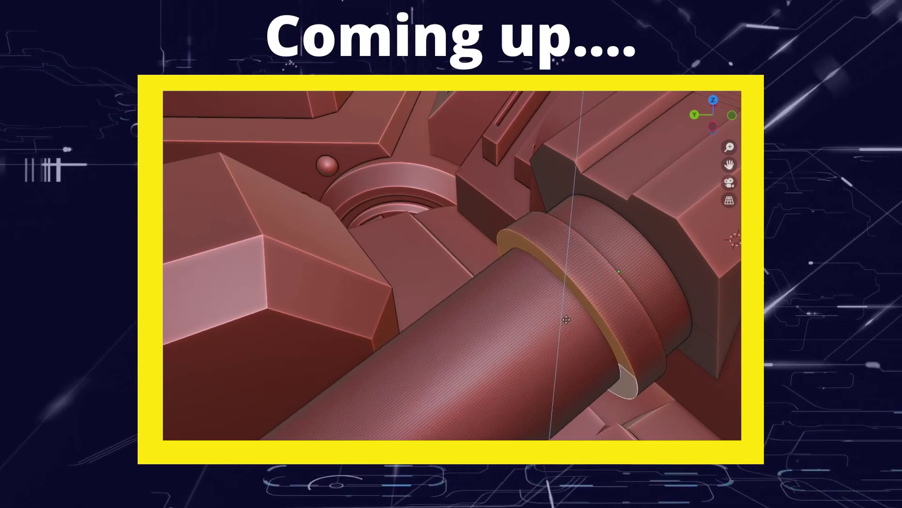
key(z)
drag(535, 339, 494, 357)
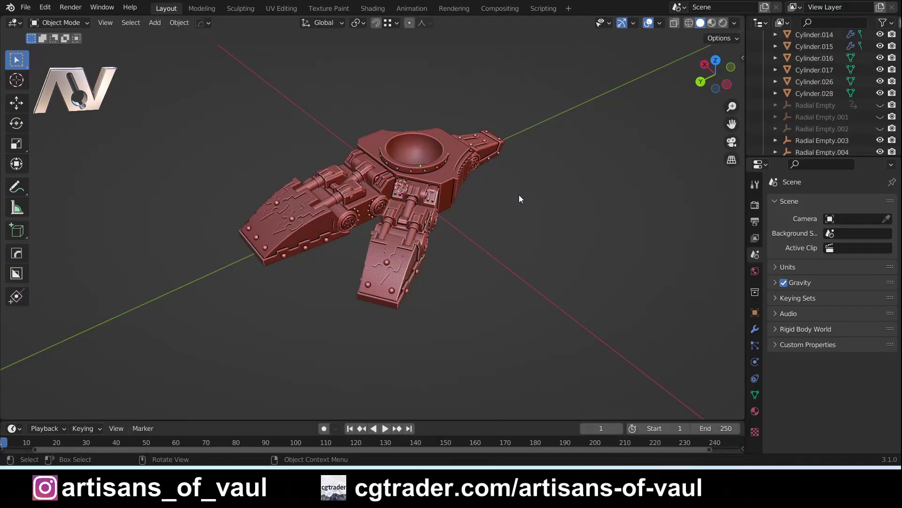
mouse_move(519, 195)
middle_down()
mouse_move(486, 264)
mouse_move(467, 260)
mouse_move(469, 284)
mouse_move(501, 304)
mouse_move(529, 297)
mouse_move(542, 278)
mouse_move(534, 194)
mouse_move(492, 175)
mouse_move(481, 280)
mouse_move(483, 266)
mouse_move(428, 221)
mouse_move(512, 216)
mouse_move(574, 200)
mouse_move(594, 207)
mouse_move(596, 232)
mouse_move(478, 188)
mouse_move(452, 187)
mouse_move(432, 204)
mouse_move(399, 202)
mouse_move(526, 186)
mouse_move(469, 179)
mouse_move(416, 192)
mouse_move(487, 210)
mouse_move(523, 207)
middle_up()
scroll(420, 188, up, 3)
scroll(468, 206, up, 5)
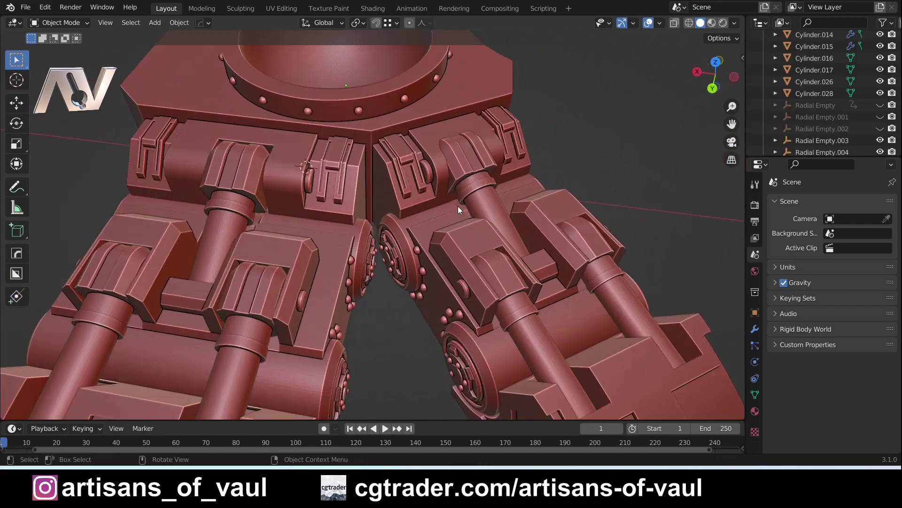
Step: Select the upper piston on the angled leg and examine how it is oriented relative to the body
middle_drag(458, 205, 471, 208)
scroll(472, 208, down, 8)
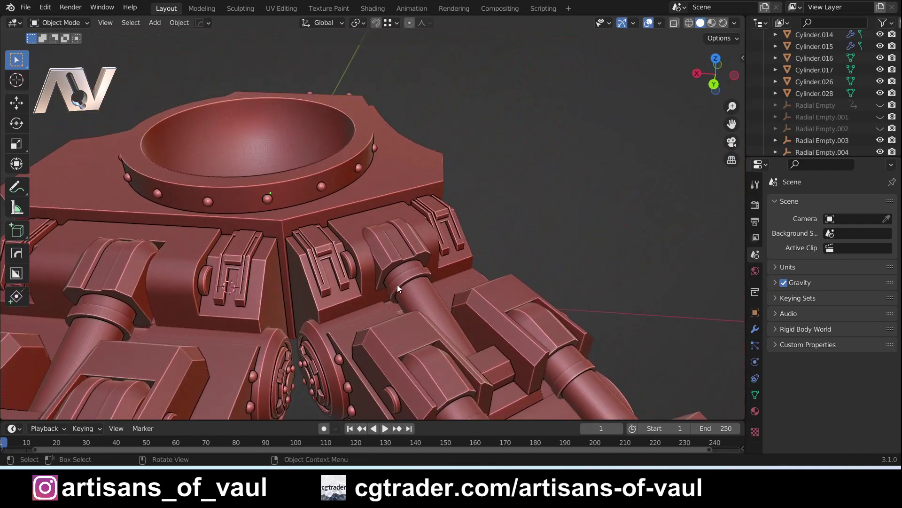
middle_drag(410, 276, 430, 306)
click(405, 259)
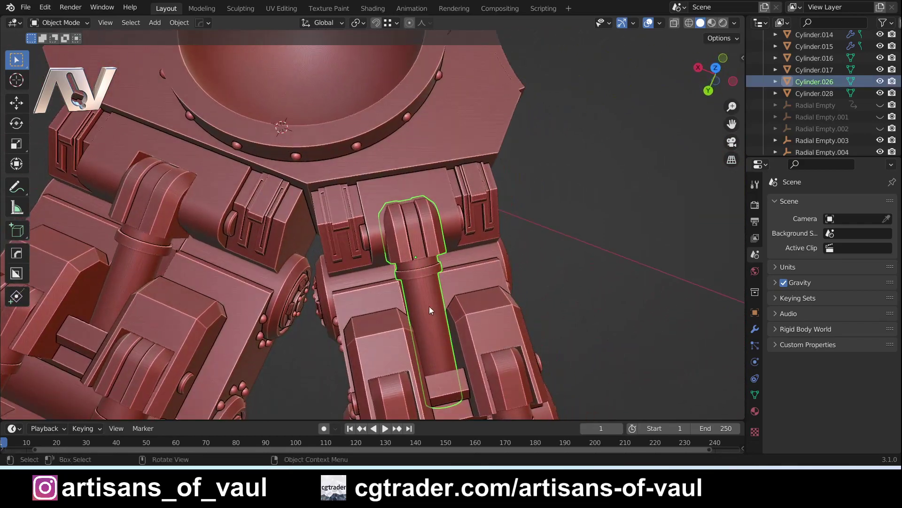
shift+middle_drag(324, 296, 503, 228)
scroll(488, 254, down, 3)
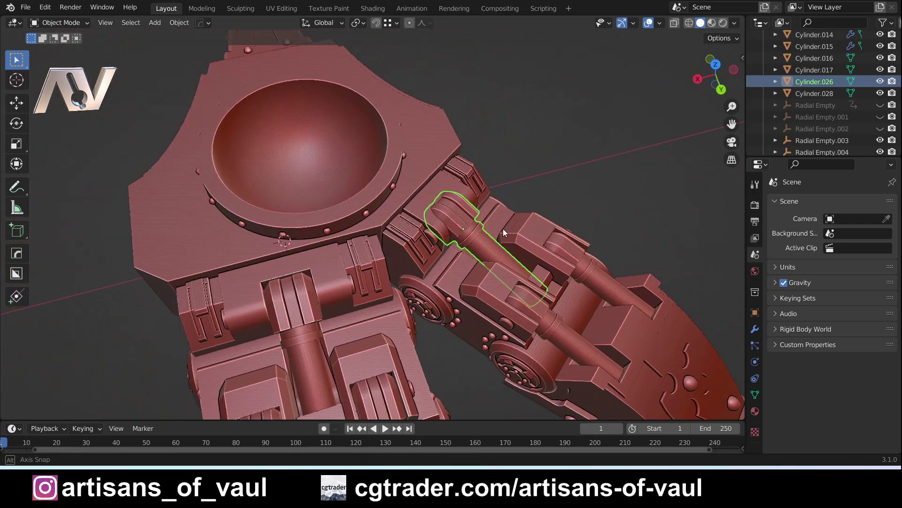
scroll(459, 216, down, 2)
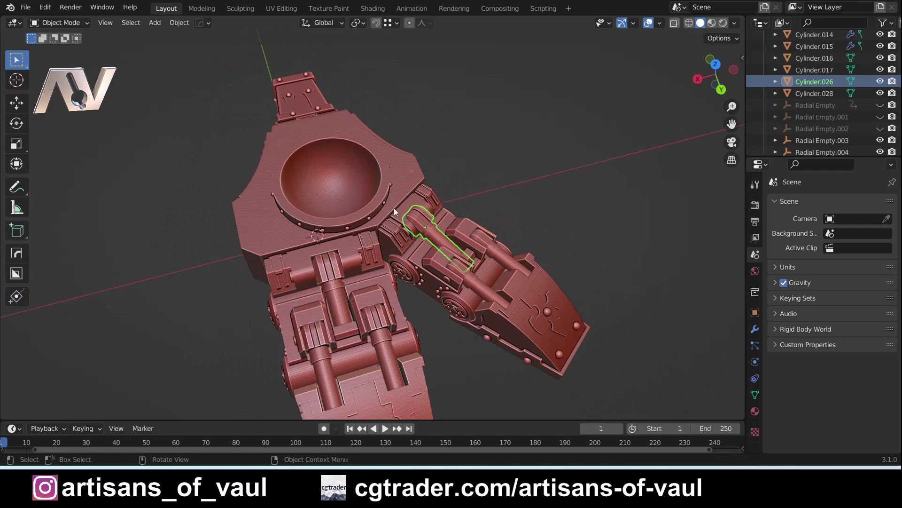
middle_drag(394, 208, 383, 228)
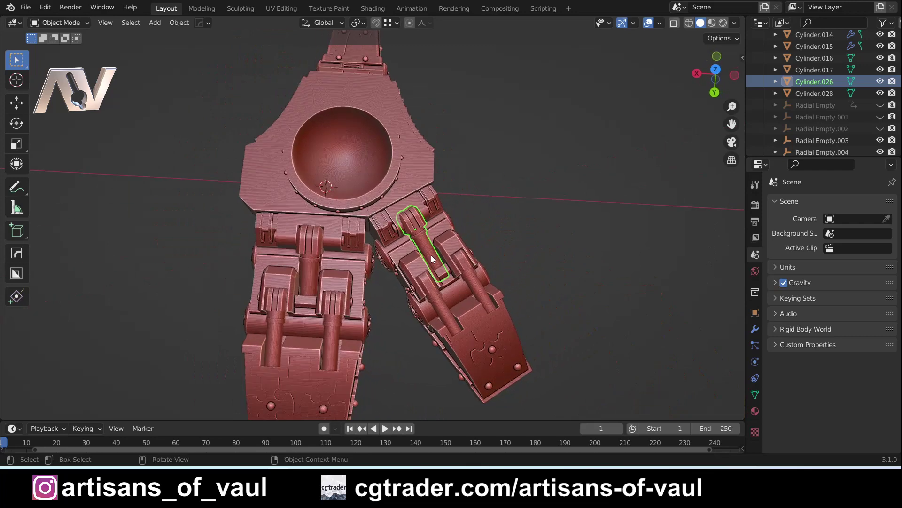
scroll(461, 222, up, 4)
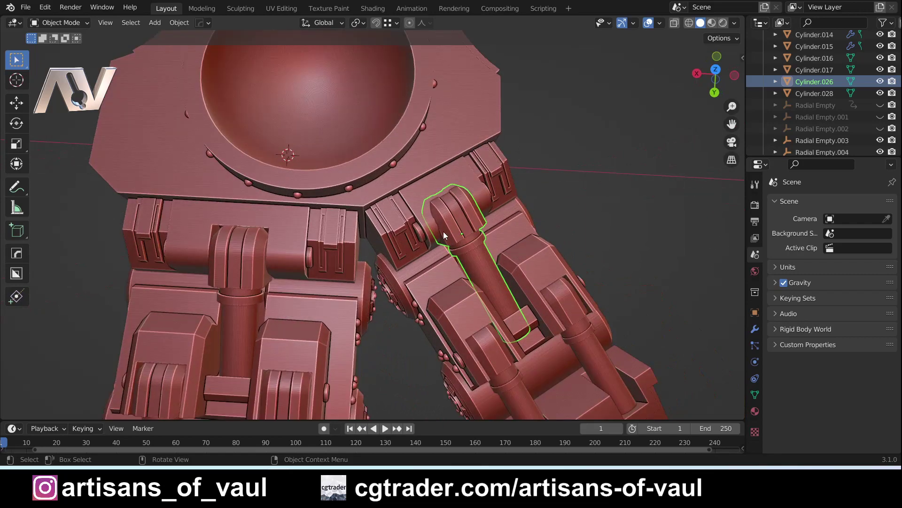
middle_drag(434, 236, 422, 221)
Step: Compare with the upper piston on the straight leg, and reselect the angled leg's upper piston
shift+middle_drag(560, 237, 346, 278)
click(328, 190)
middle_drag(328, 189, 416, 228)
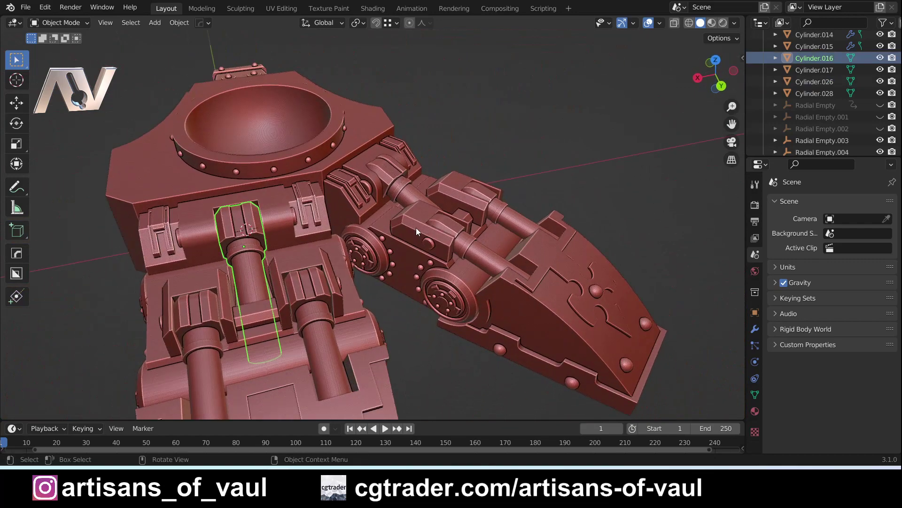
click(399, 187)
shift+middle_drag(435, 173, 408, 275)
shift+middle_drag(470, 288, 384, 229)
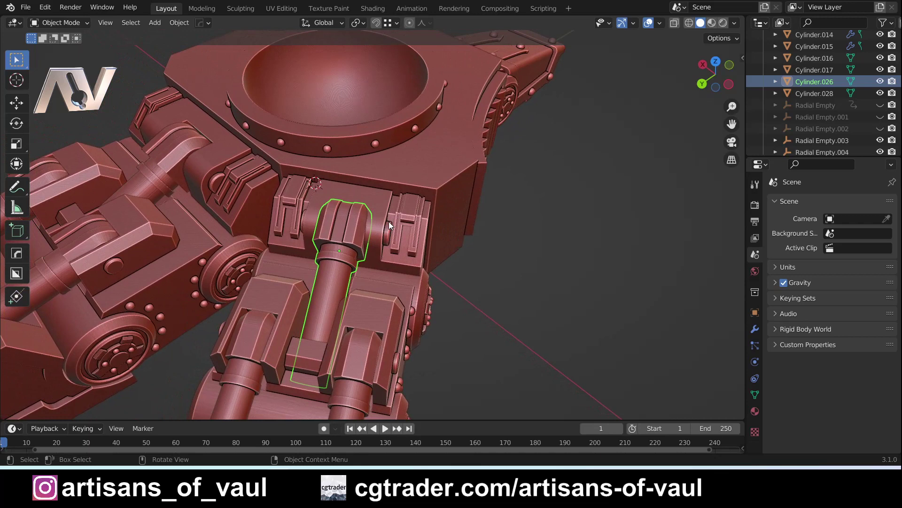
Step: Show the Move object gizmo on the selected piston in the viewport
click(634, 24)
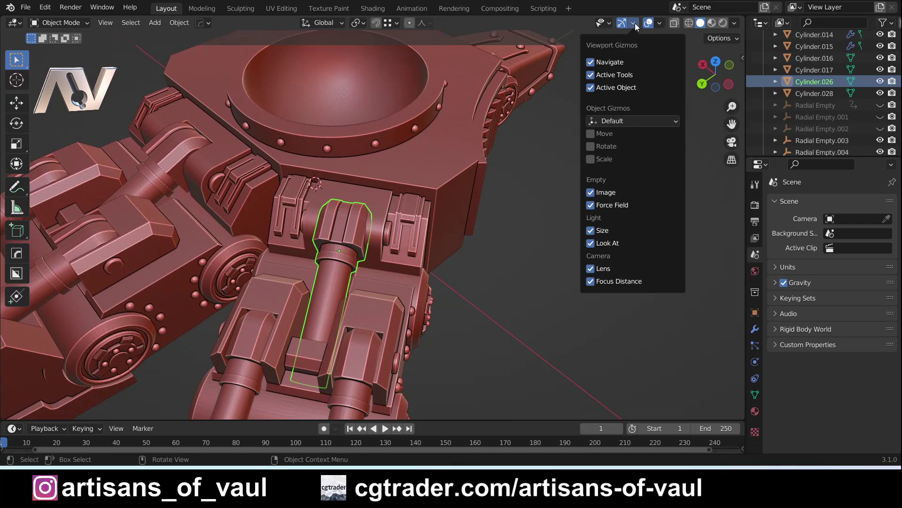
click(590, 134)
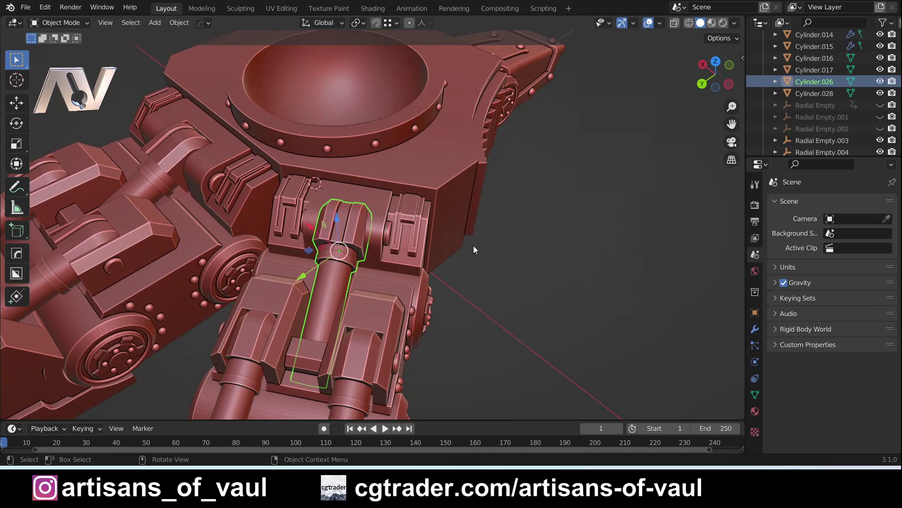
scroll(454, 259, up, 3)
middle_drag(437, 284, 449, 265)
scroll(545, 273, down, 4)
shift+middle_drag(555, 273, 580, 297)
scroll(559, 272, up, 1)
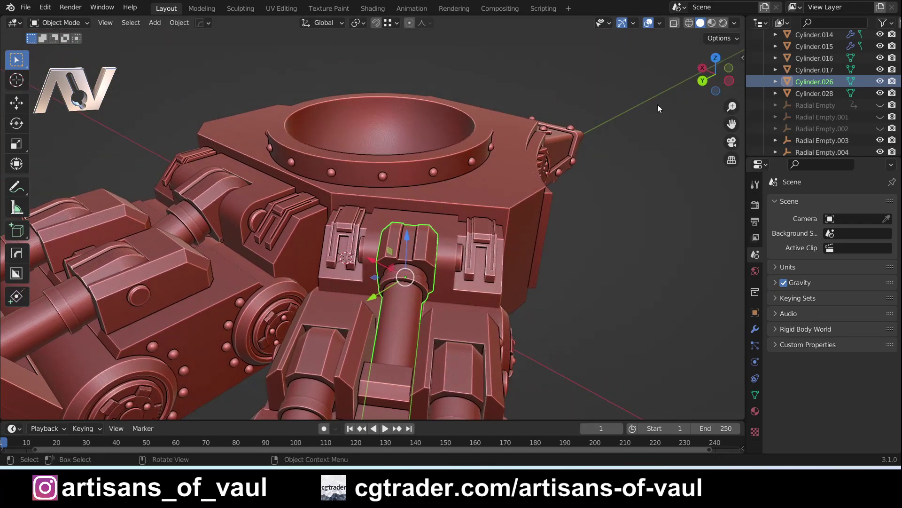
middle_drag(491, 294, 420, 239)
scroll(461, 231, up, 2)
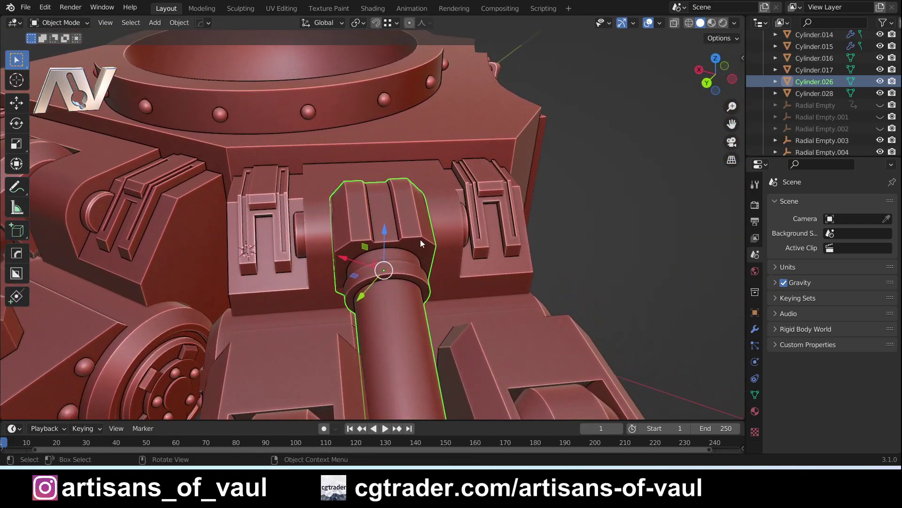
Step: Set the object gizmo orientation to Local so the move axes follow the angled piston
click(633, 24)
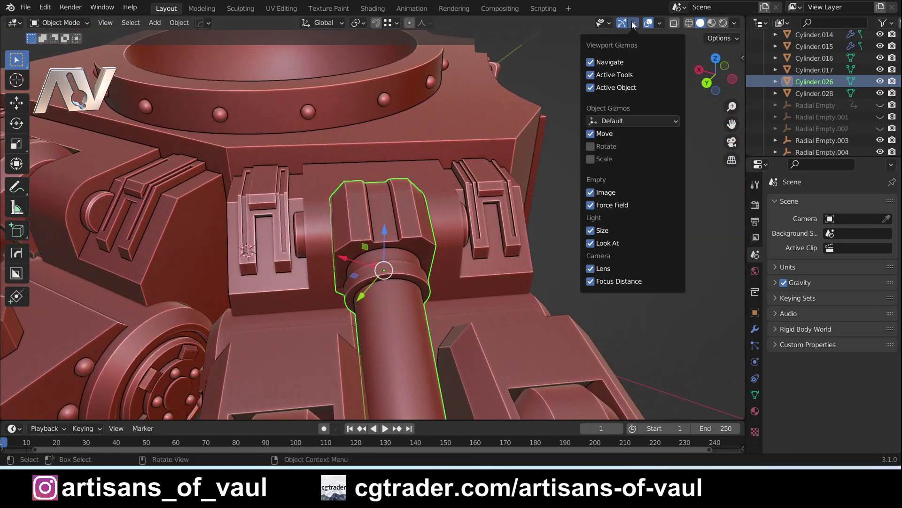
click(635, 122)
click(618, 156)
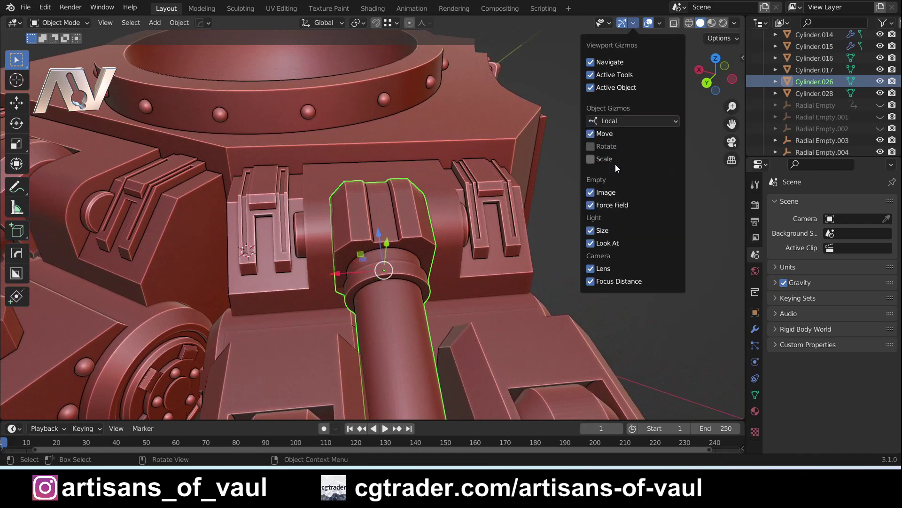
click(585, 223)
middle_drag(454, 217, 492, 219)
click(442, 245)
middle_drag(495, 250, 500, 219)
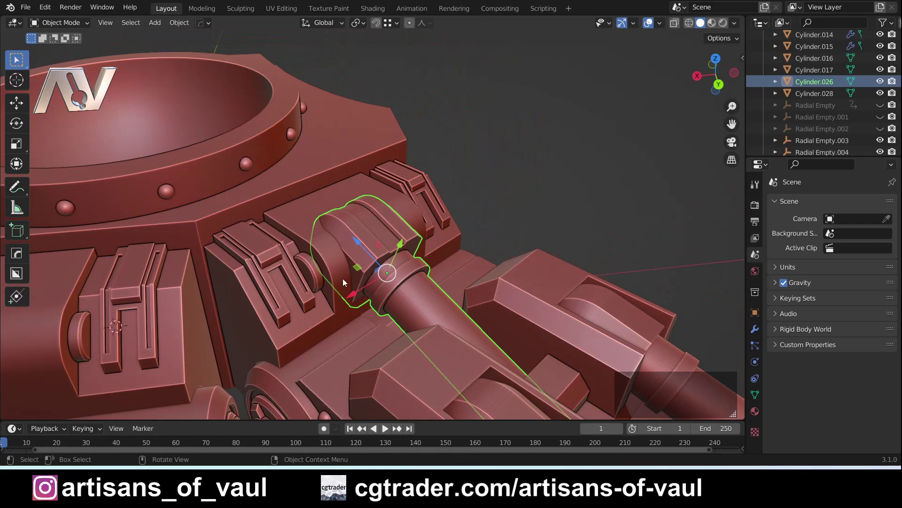
Step: Display the piston's transform values and apply its scale
key(n)
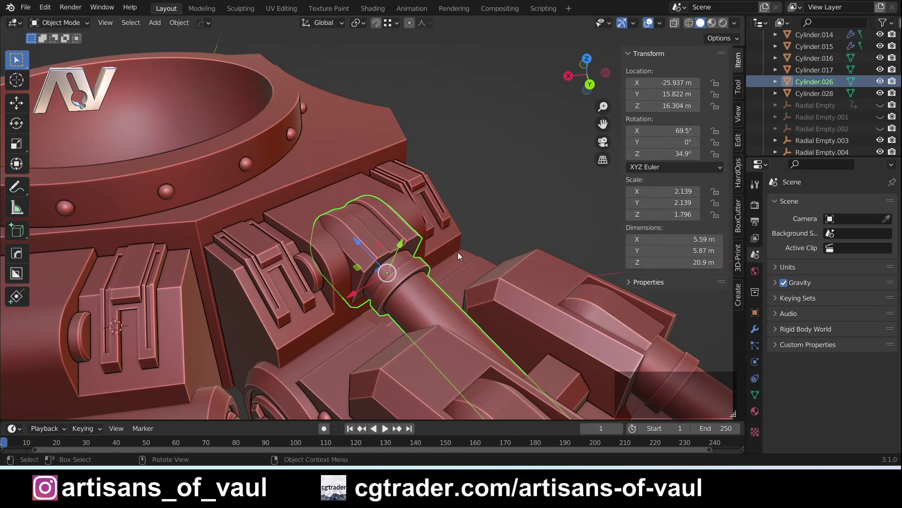
scroll(411, 252, up, 2)
scroll(356, 177, up, 1)
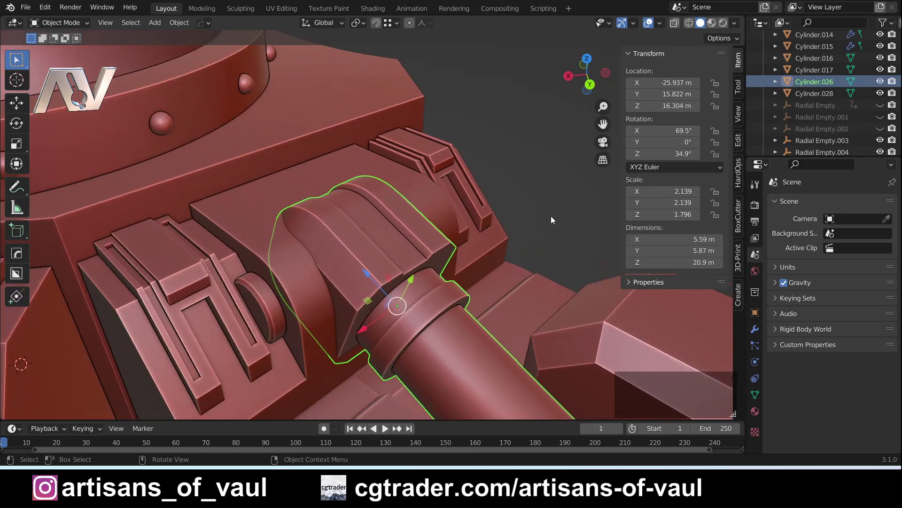
middle_drag(489, 297, 492, 244)
middle_drag(491, 243, 534, 213)
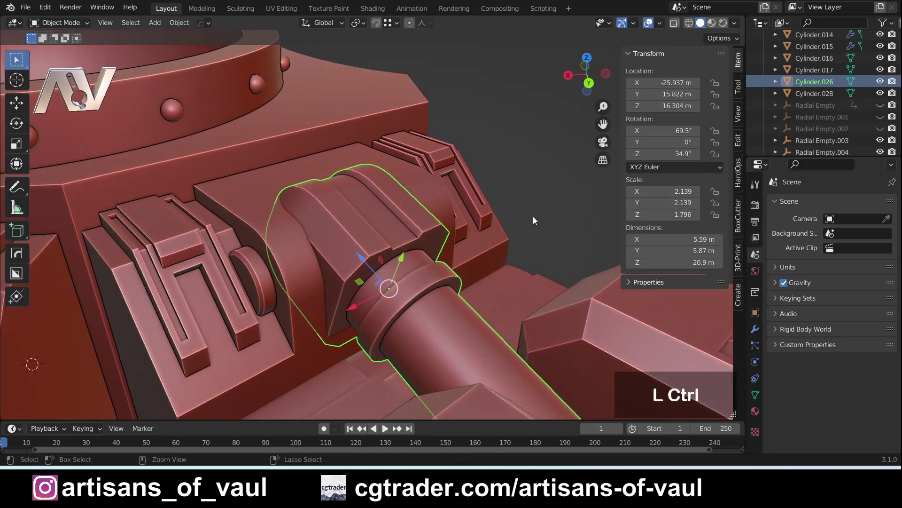
key(ctrl+a)
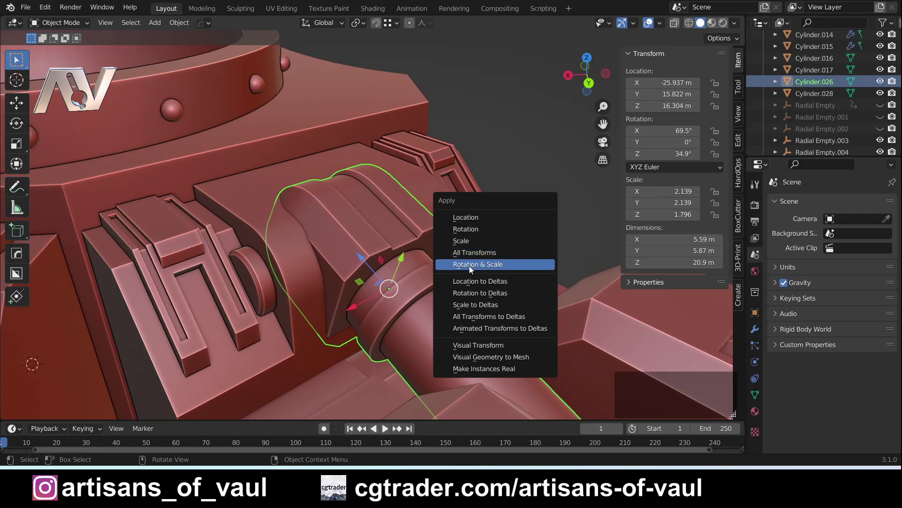
click(471, 241)
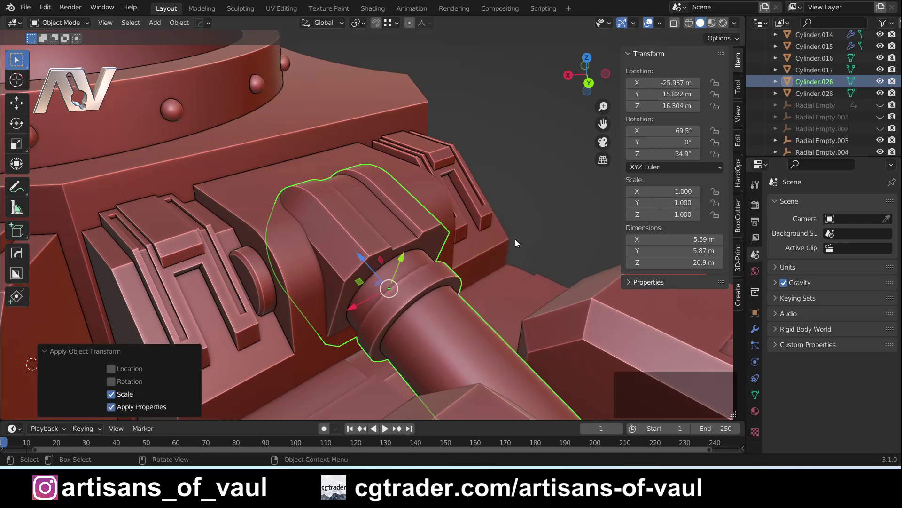
Step: Apply the piston's rotation to inspect the effect on its local axes, and undo it
key(ctrl+a)
click(501, 230)
middle_drag(425, 267, 454, 236)
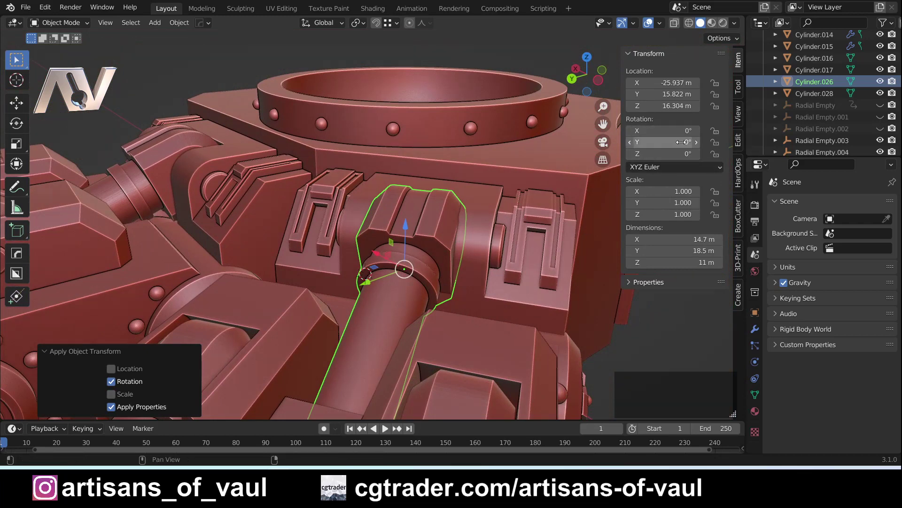
key(ctrl+z)
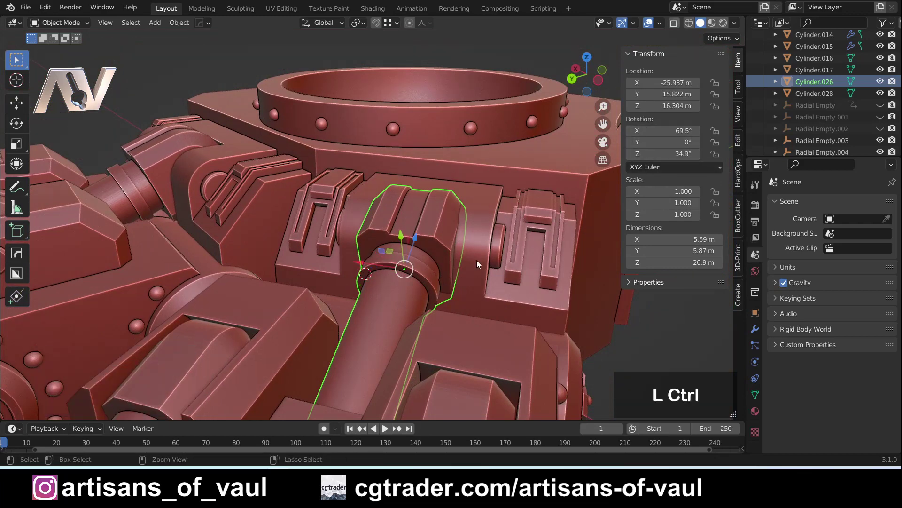
mouse_move(476, 260)
middle_down()
mouse_move(510, 244)
mouse_move(472, 243)
middle_up()
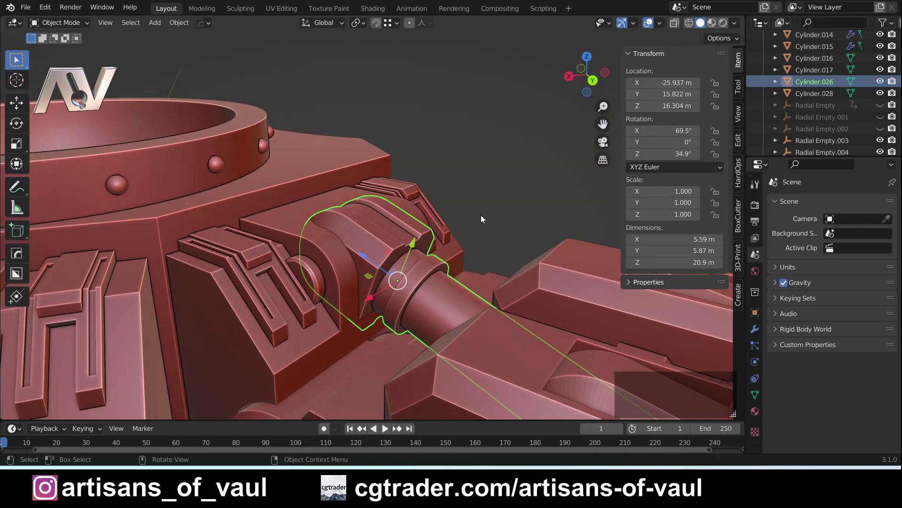
scroll(481, 215, up, 1)
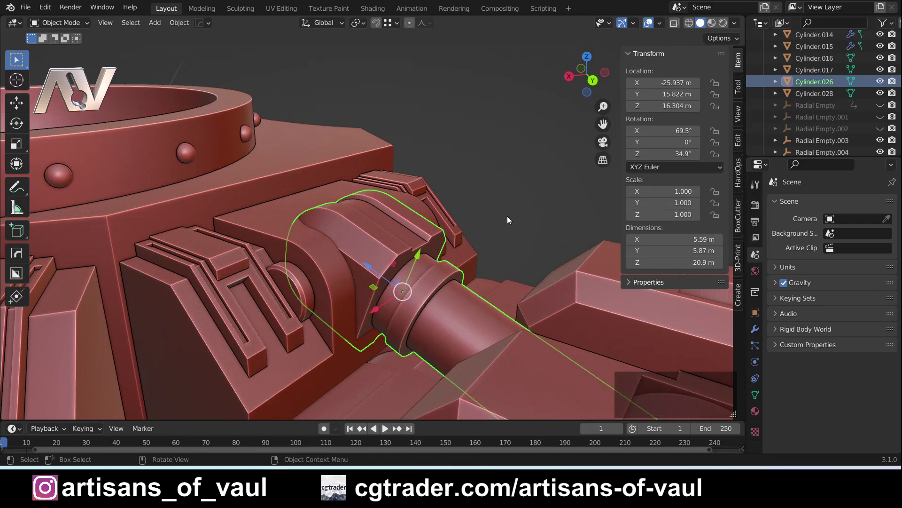
middle_drag(476, 258, 362, 240)
scroll(413, 233, up, 2)
scroll(362, 240, down, 5)
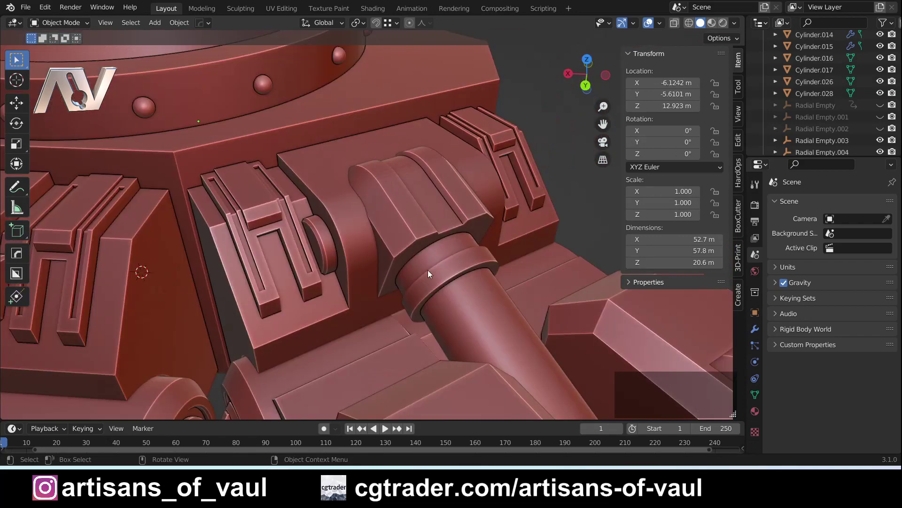
Step: Reselect the angled leg's upper piston, enter face editing and select the ring of faces at the collar's outer end
shift+middle_drag(453, 284, 431, 248)
click(431, 248)
middle_drag(462, 275, 502, 252)
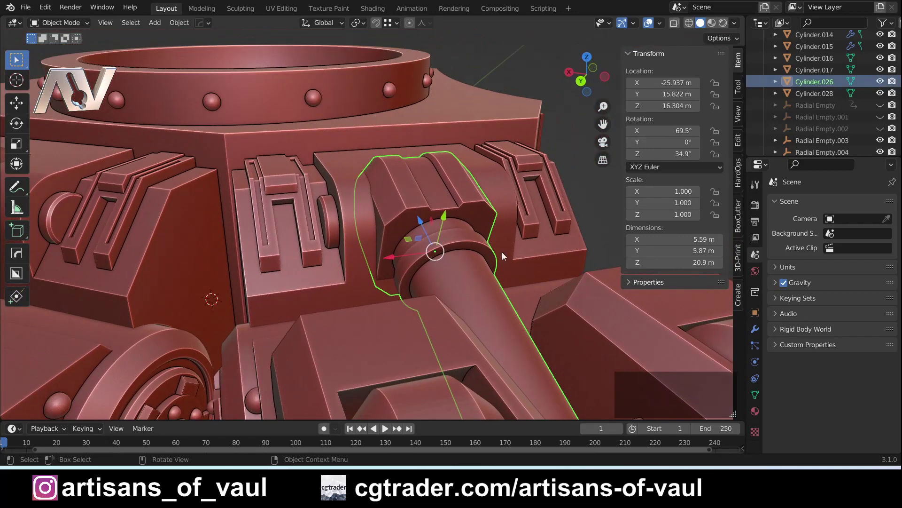
scroll(498, 258, up, 2)
shift+middle_drag(484, 284, 424, 277)
key(Tab)
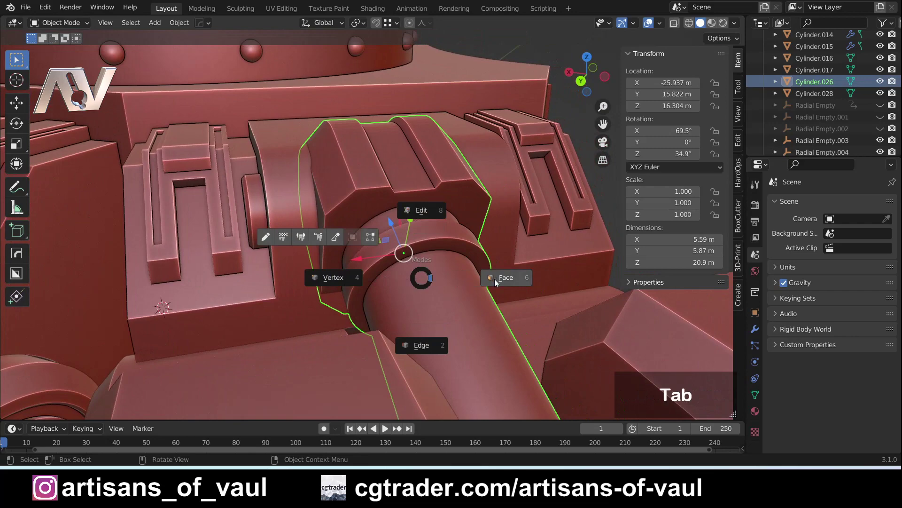
click(495, 278)
scroll(423, 263, up, 2)
click(368, 297)
shift+click(348, 346)
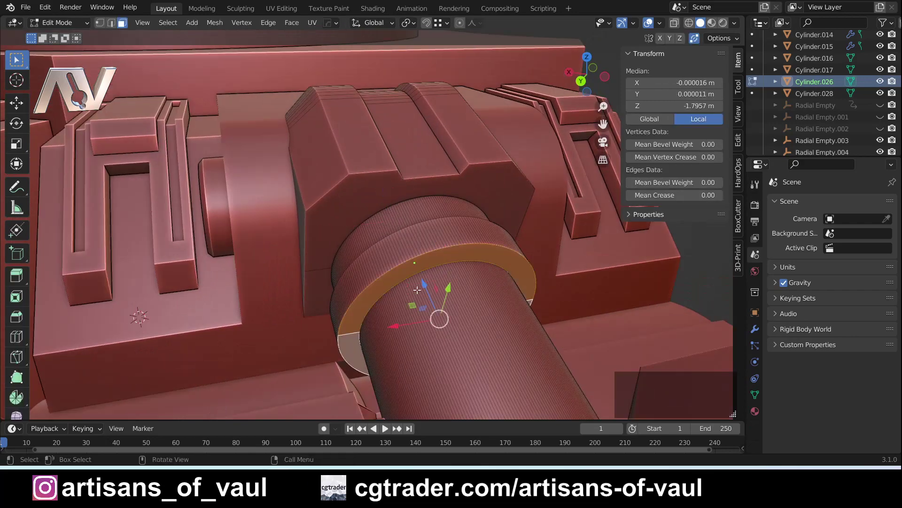
Step: Try moving the collar's end faces along global X, local X and global Z, and cancel the move
middle_drag(469, 235, 437, 251)
scroll(470, 254, down, 4)
middle_drag(505, 252, 515, 289)
key(g)
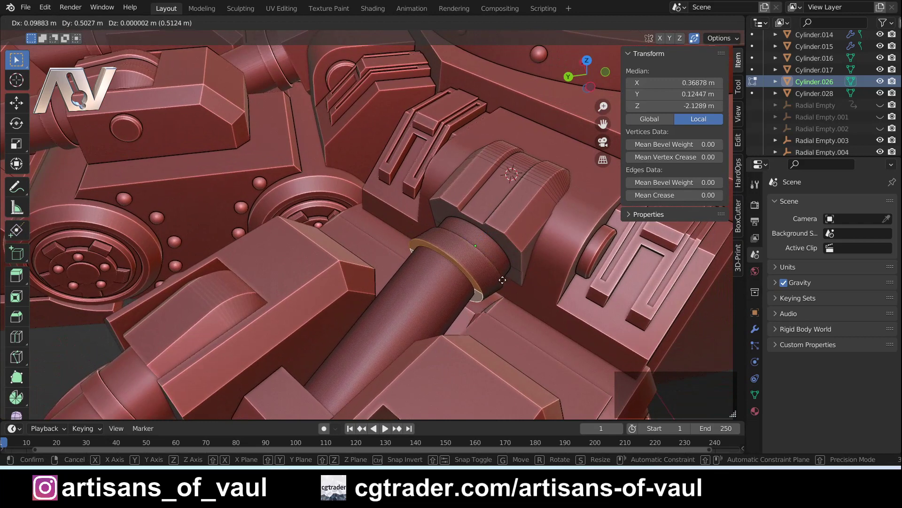
key(x)
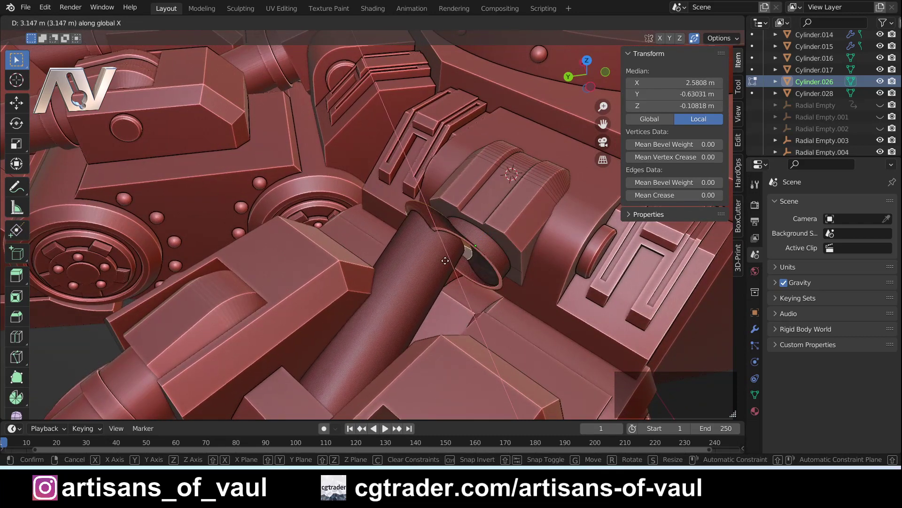
key(x)
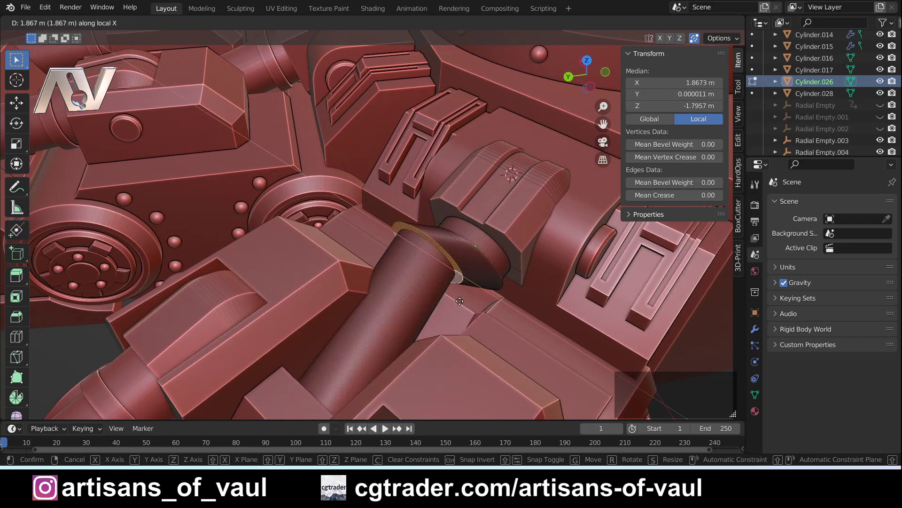
key(z)
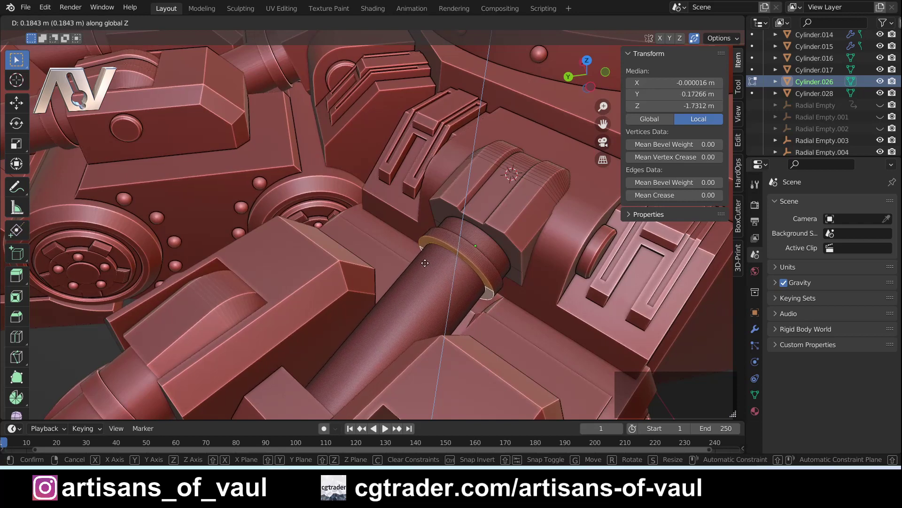
right_click(425, 263)
Step: Move the collar's end faces outward along the piston's local Z axis to lengthen the collar
scroll(451, 266, up, 2)
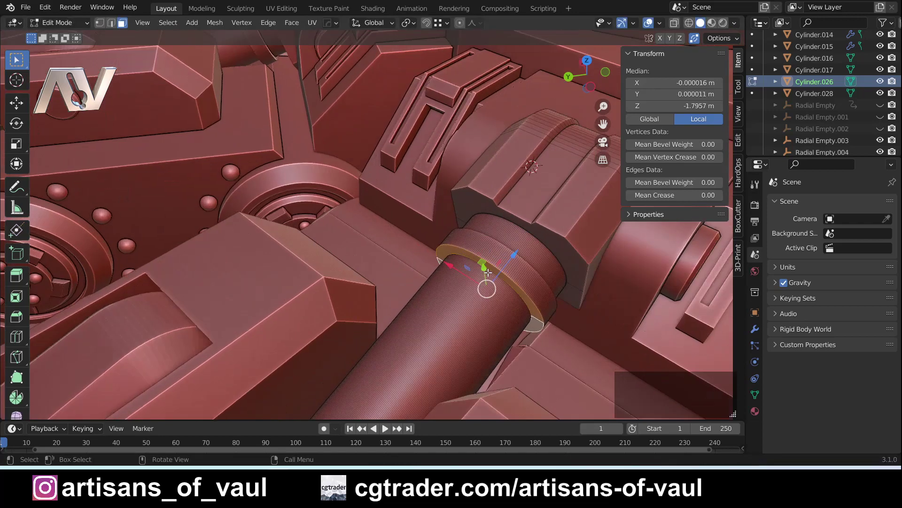
shift+middle_drag(494, 277, 429, 246)
scroll(429, 243, up, 2)
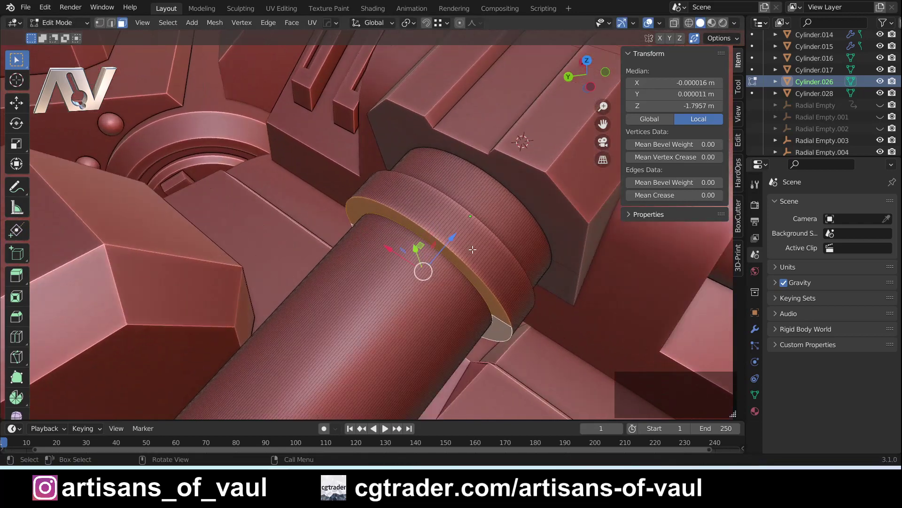
mouse_move(454, 264)
middle_down()
mouse_move(444, 256)
mouse_move(452, 253)
middle_up()
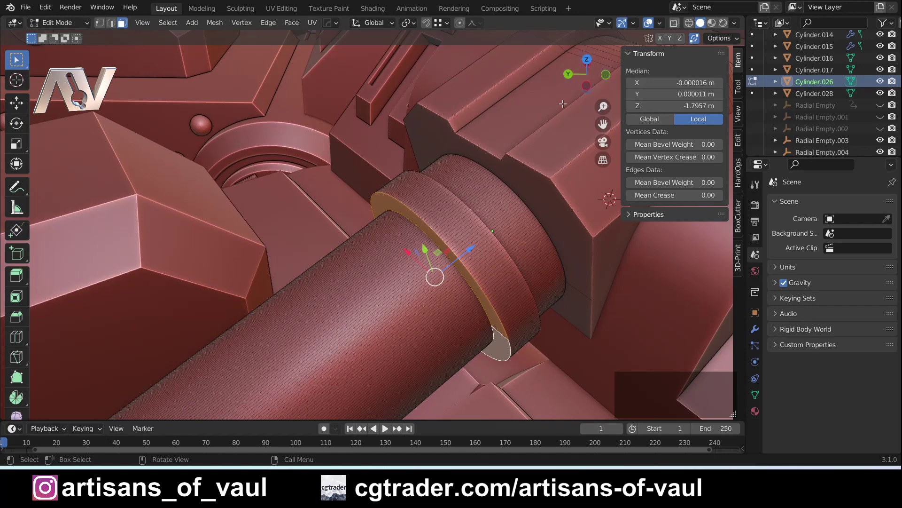
key(g)
key(z)
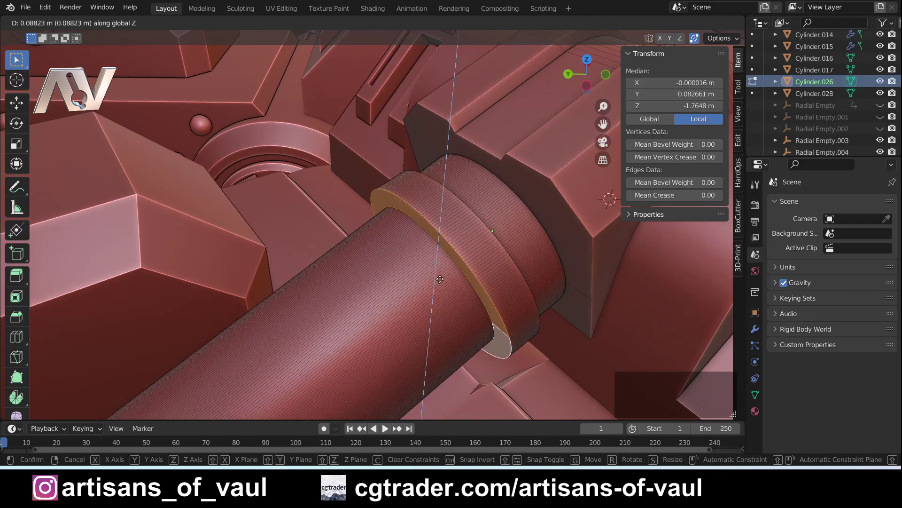
key(z)
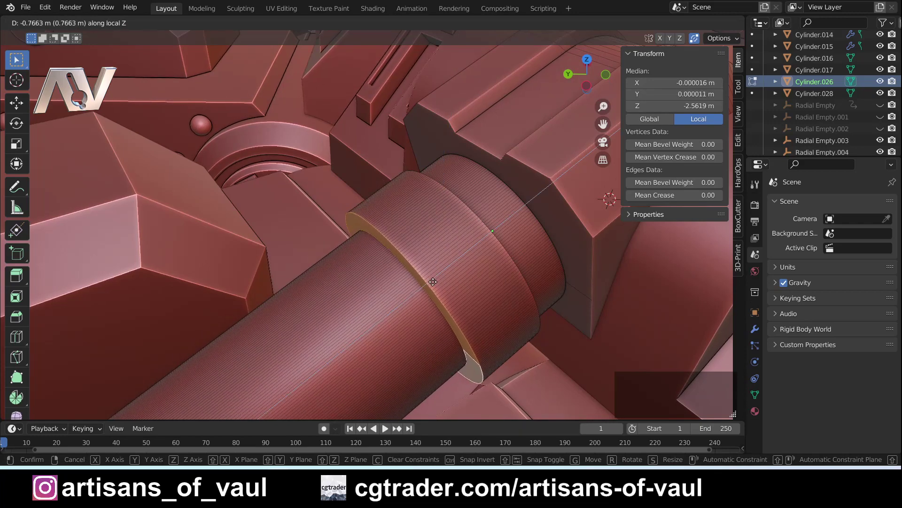
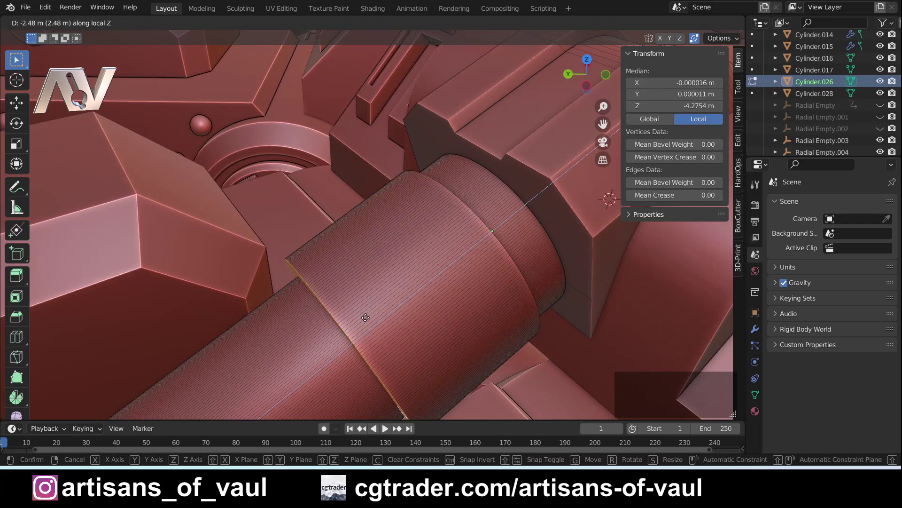
Step: Undo the move that lengthened the collar along the piston's local Z axis
click(365, 318)
middle_drag(365, 317, 367, 286)
scroll(367, 285, up, 3)
key(ctrl+z)
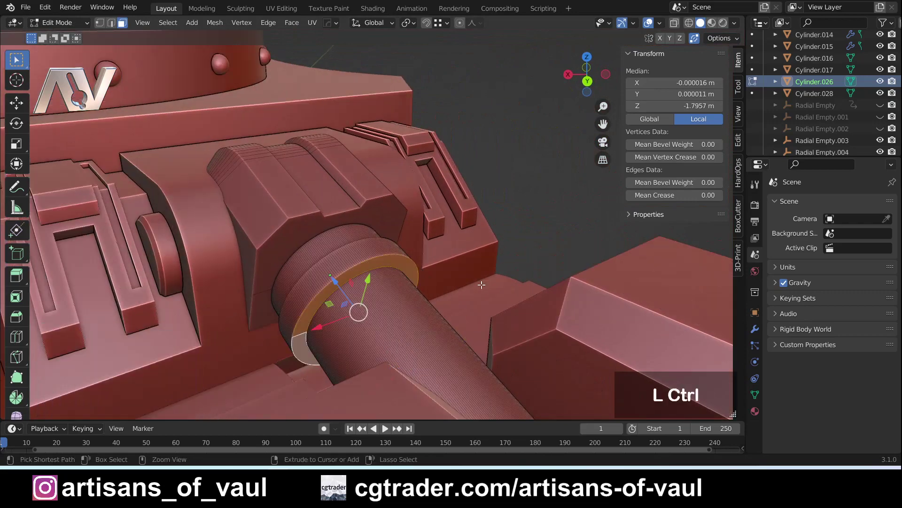
Step: Select the ring of faces around the collar's outer rim and try scaling it uniformly
scroll(499, 200, up, 5)
middle_drag(463, 223, 440, 288)
scroll(430, 236, up, 2)
alt+click(373, 245)
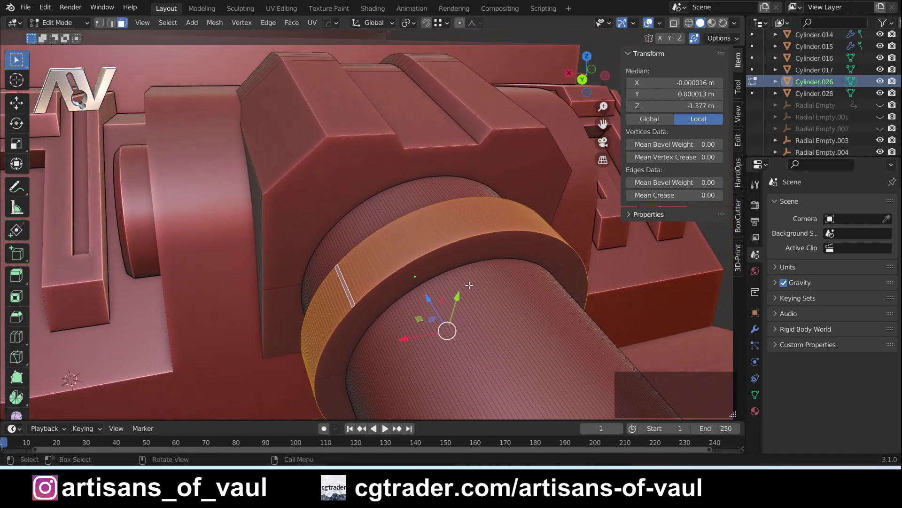
key(s)
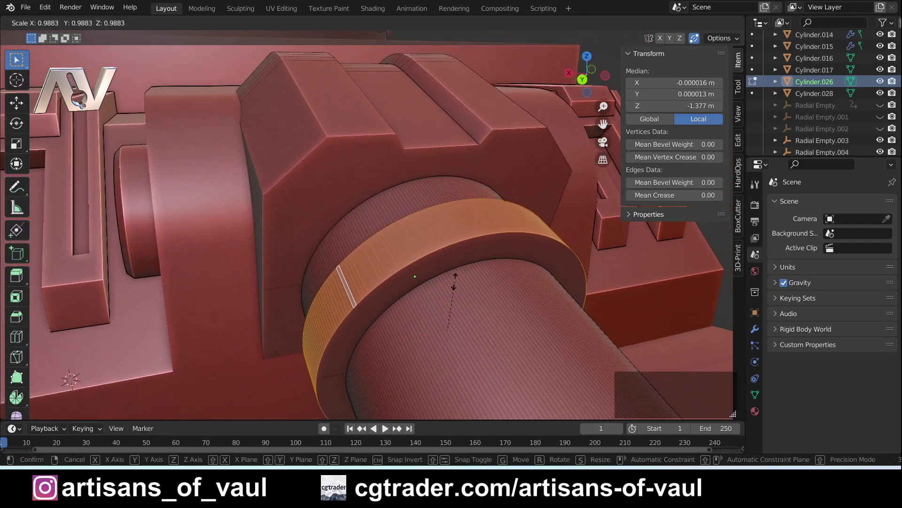
click(457, 280)
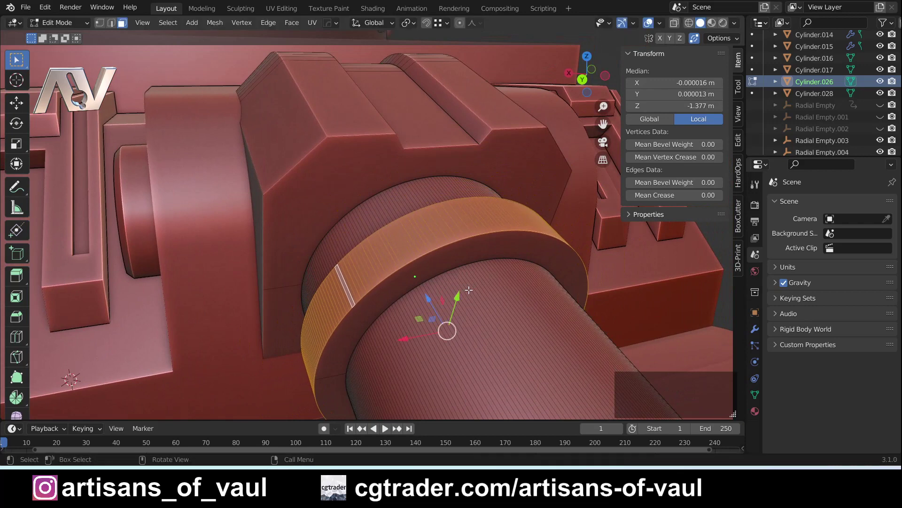
Step: Try scaling the collar's rim faces by 1.541 on local X and Y with local Z locked, and undo it
key(s)
key(shift)
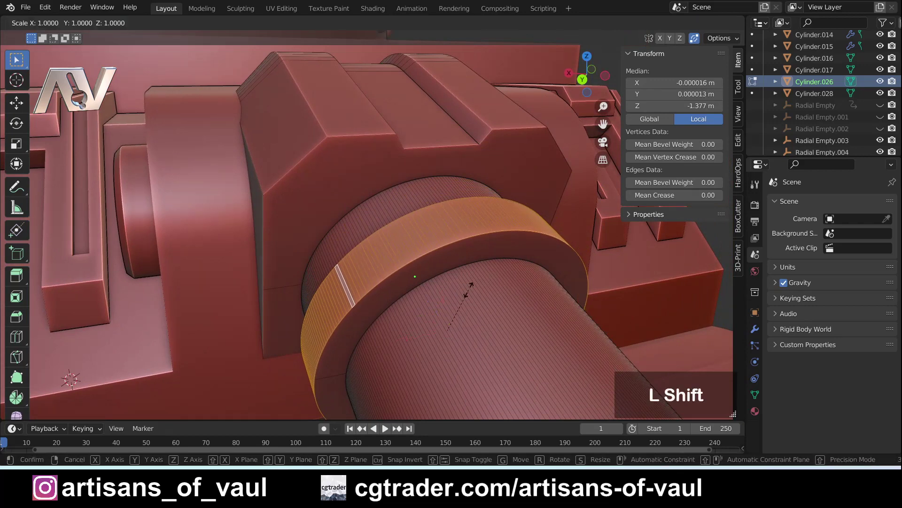
key(shift+z)
key(shift+z)
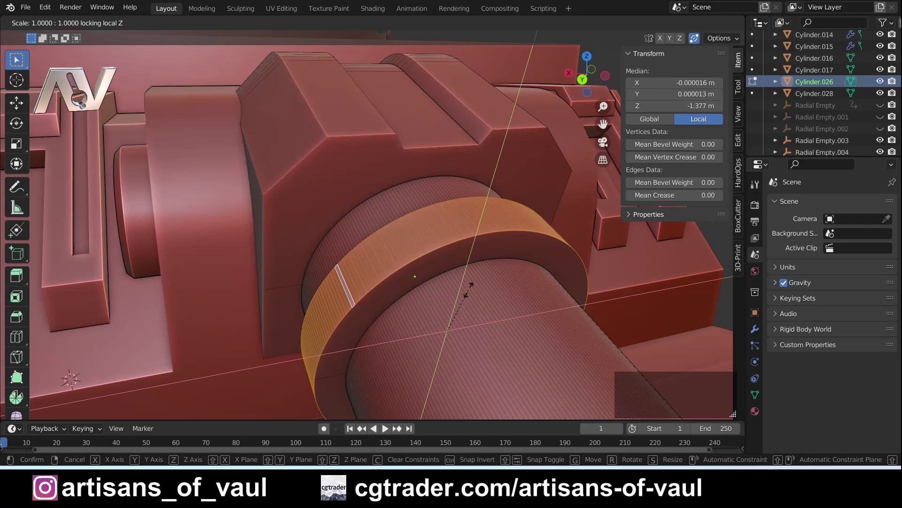
click(492, 280)
scroll(484, 275, down, 3)
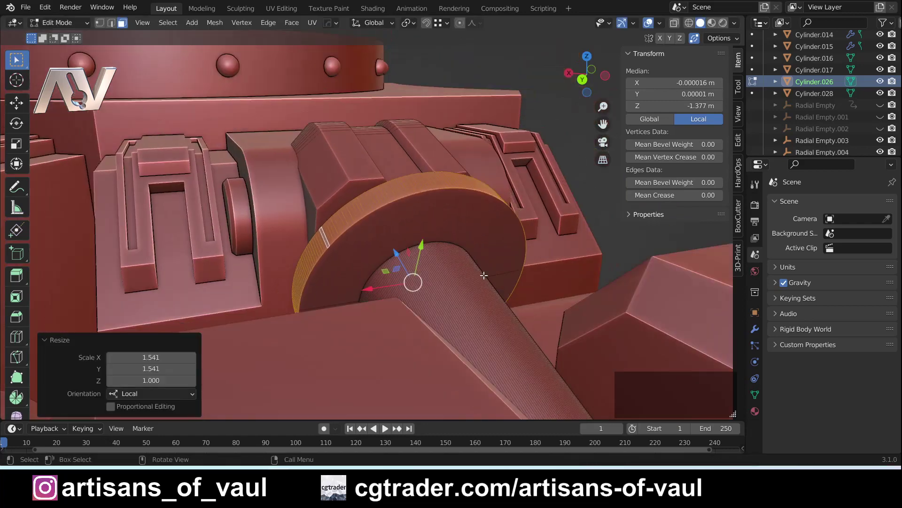
middle_drag(484, 275, 423, 244)
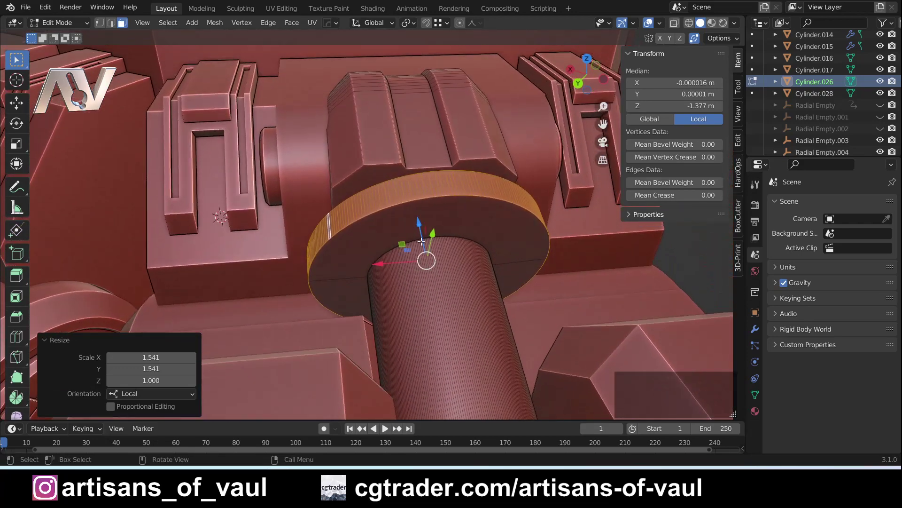
scroll(429, 233, up, 2)
key(ctrl+z)
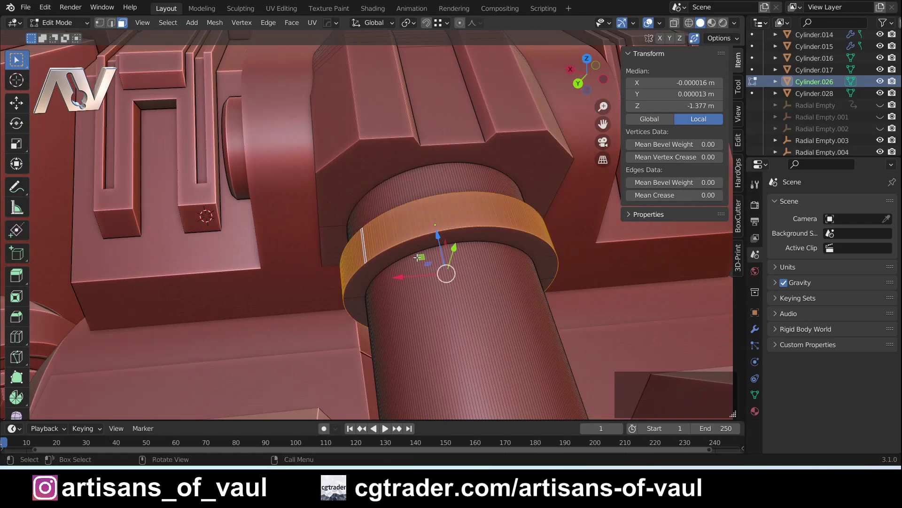
Step: Select the front end faces of the angular housing around the piston and try moving them along local Z
shift+middle_drag(429, 282, 484, 294)
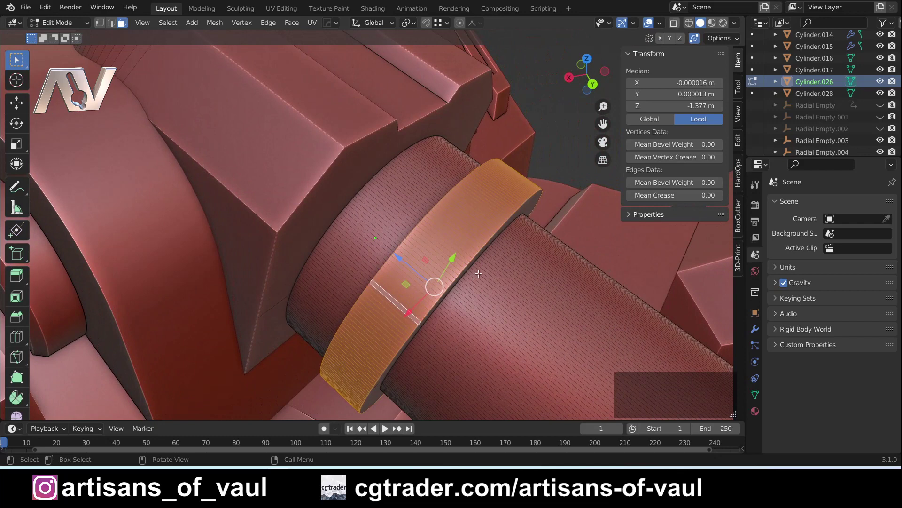
scroll(479, 273, down, 1)
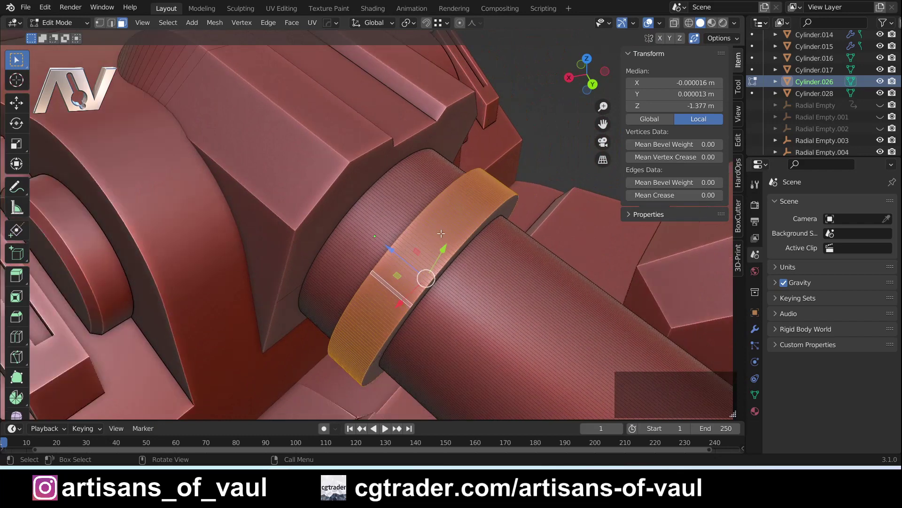
middle_drag(441, 233, 343, 216)
shift+click(342, 217)
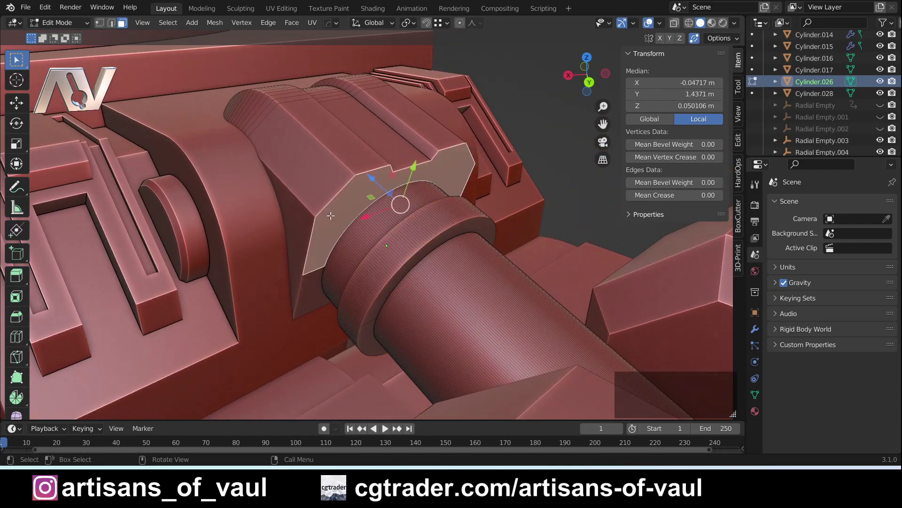
key(g)
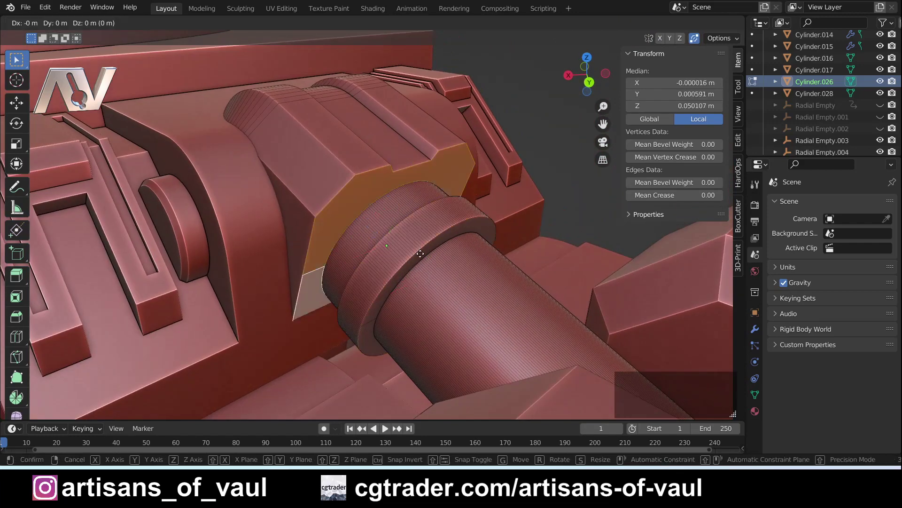
key(z)
key(z)
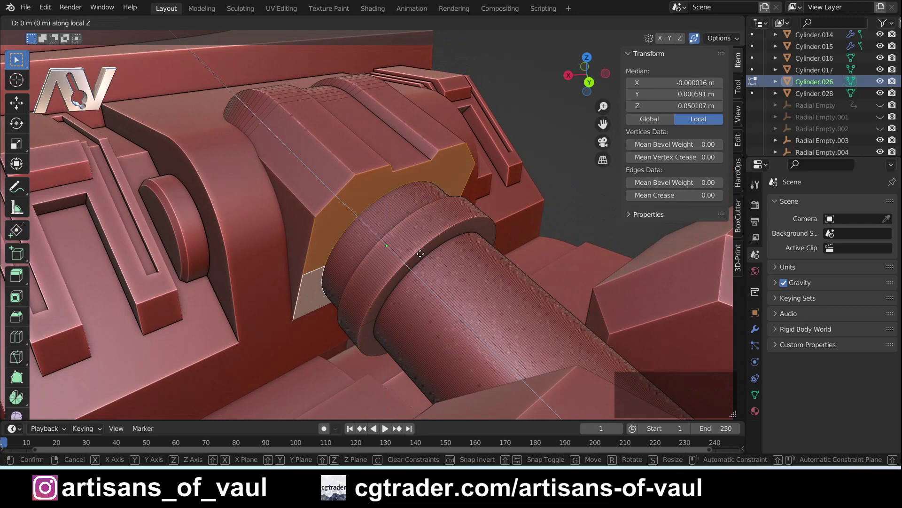
key(Escape)
Step: Move the housing's front end faces about 0.51 m toward the collar along the piston's local Z axis
scroll(420, 254, up, 2)
shift+middle_drag(373, 237, 423, 244)
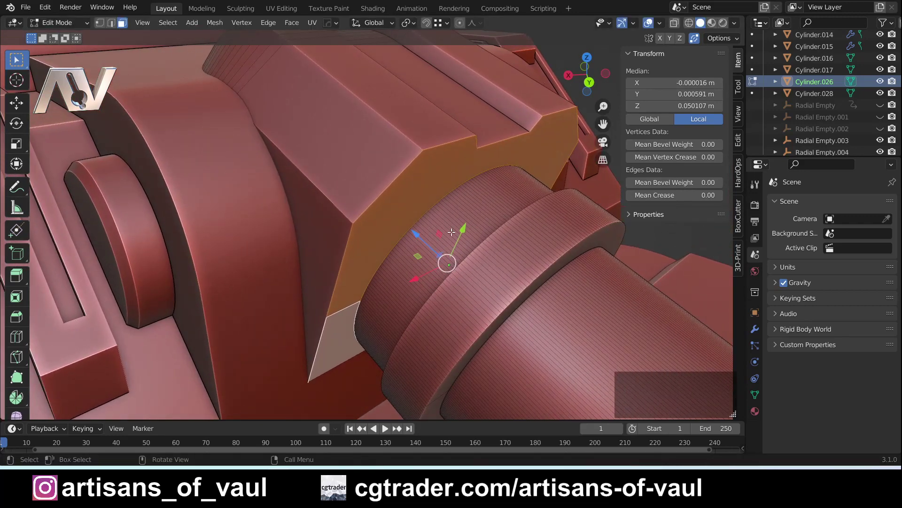
scroll(452, 232, down, 1)
key(g)
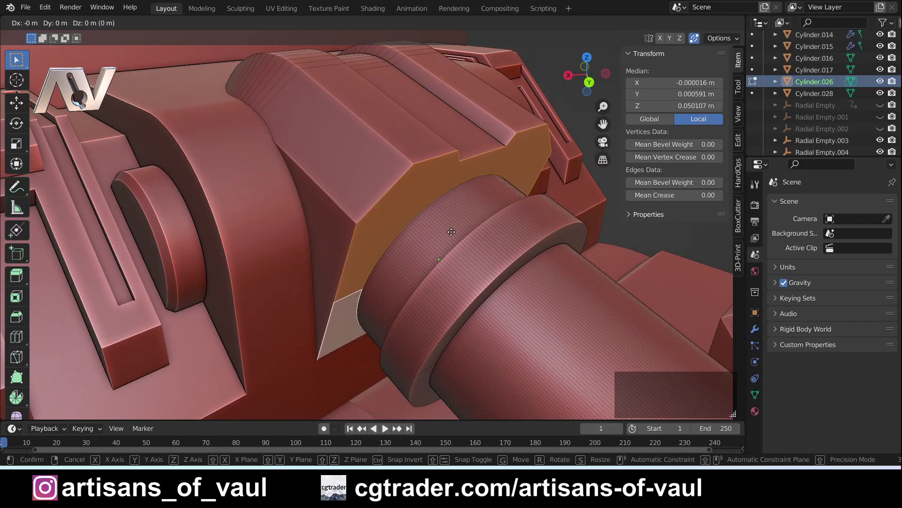
key(z)
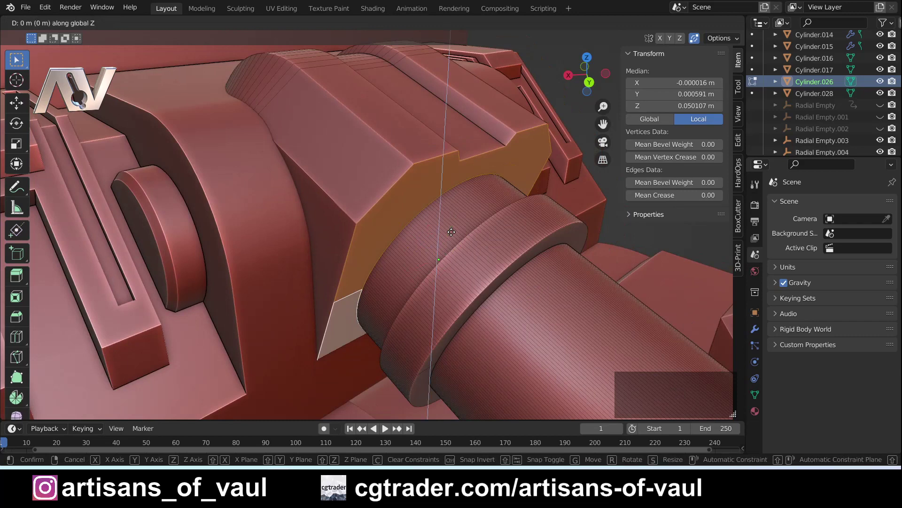
mouse_move(472, 232)
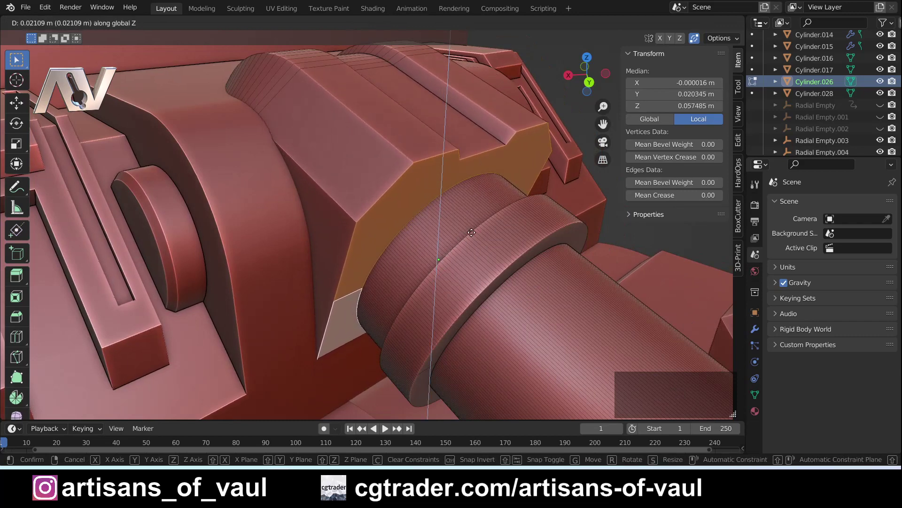
key(z)
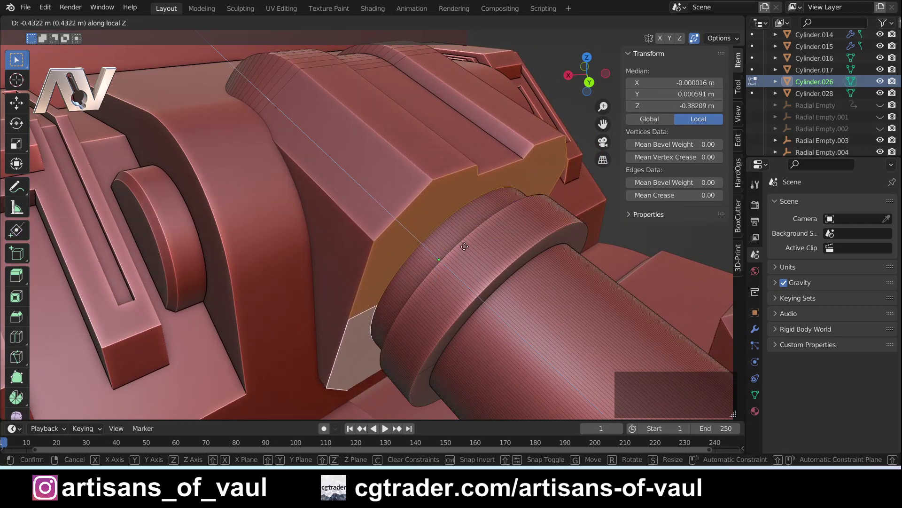
click(464, 247)
scroll(464, 239, down, 2)
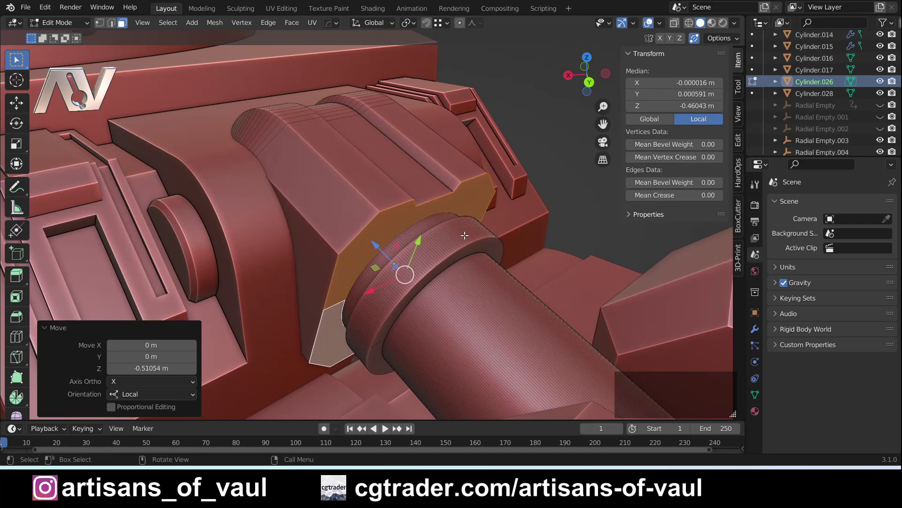
Step: Return to Object Mode, deselect the piston and inspect its extended housing from several sides
key(Tab)
click(458, 128)
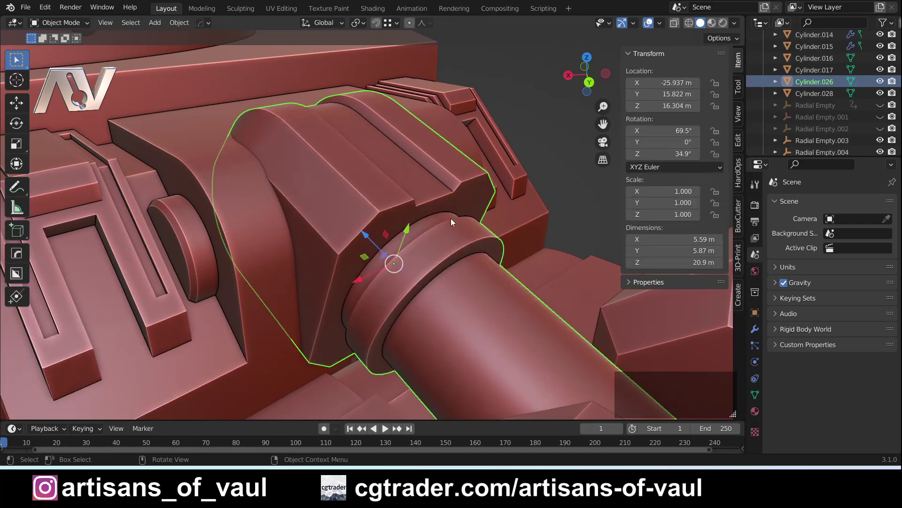
click(550, 164)
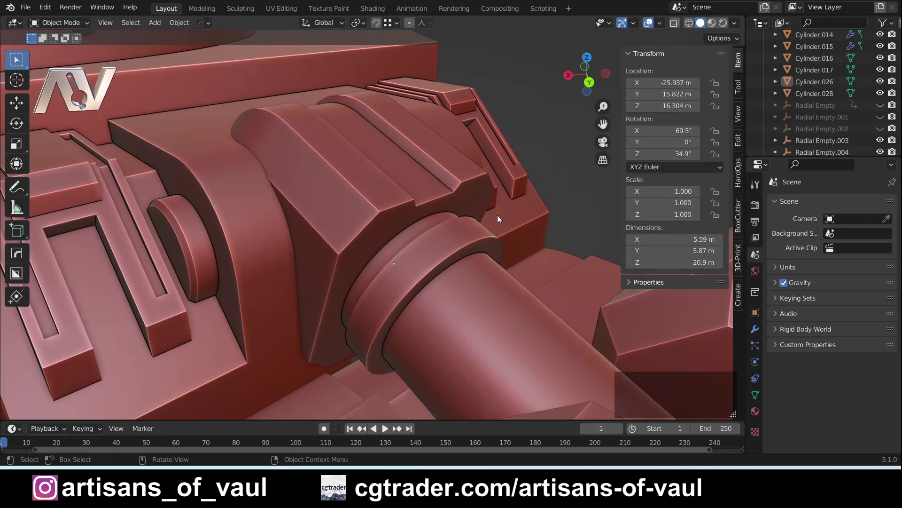
middle_drag(498, 215, 449, 226)
shift+middle_drag(345, 187, 388, 190)
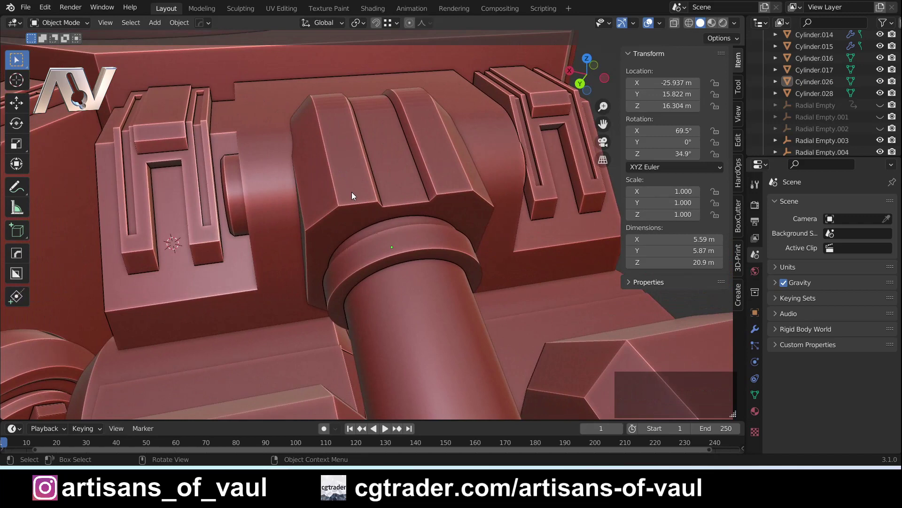
middle_drag(379, 228, 454, 212)
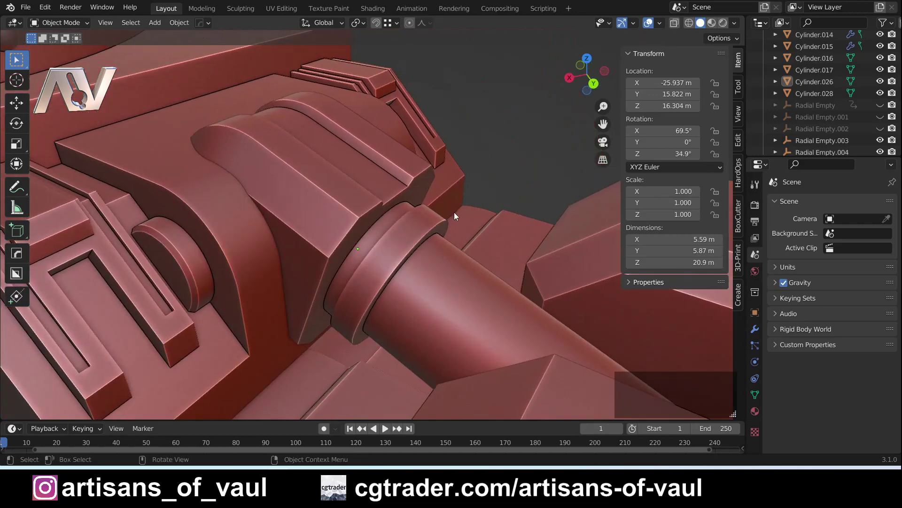
Step: Add a quad sphere with 4 subdivisions and move it from the world origin up to the mech's body
key(shift+a)
mouse_move(462, 204)
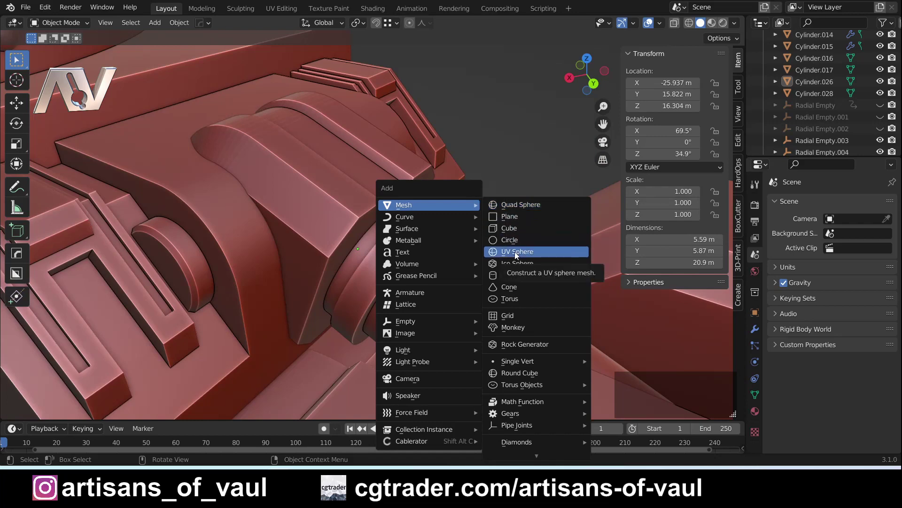
click(516, 204)
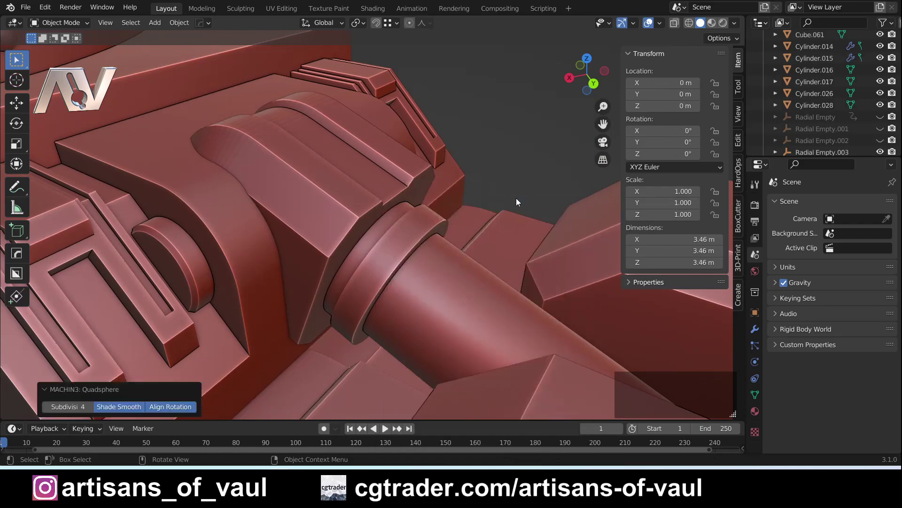
scroll(516, 199, down, 8)
scroll(207, 282, up, 3)
middle_drag(227, 307, 190, 281)
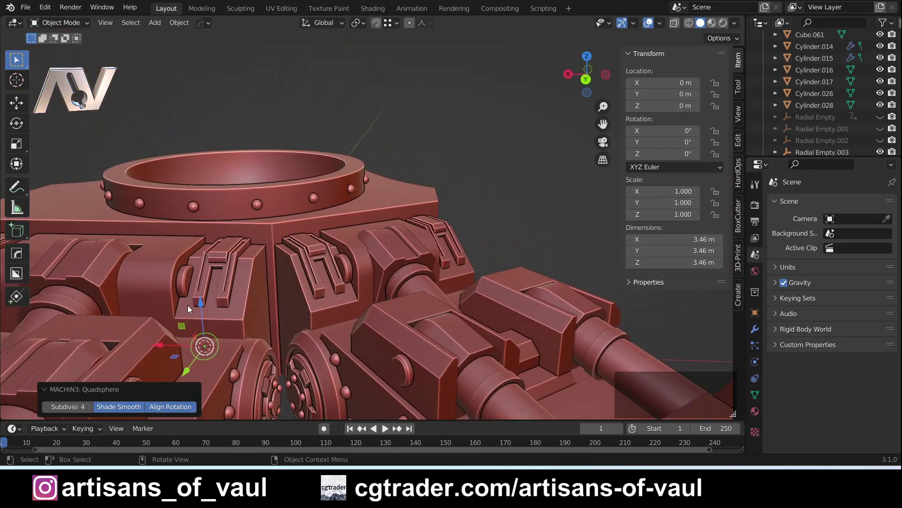
key(g)
click(323, 226)
Step: Move the sphere across the body to the front of the angled piston's housing
middle_drag(323, 226, 528, 185)
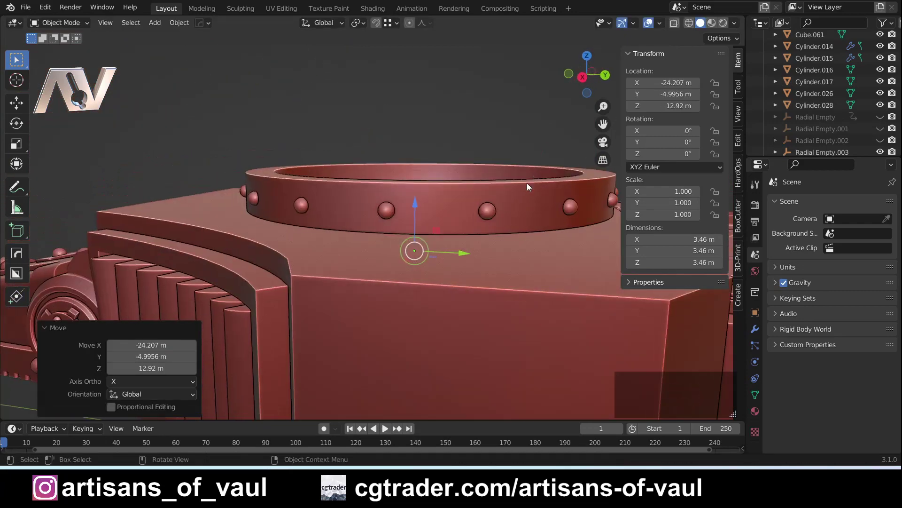
key(g)
click(726, 109)
shift+middle_drag(406, 151, 439, 146)
middle_drag(439, 146, 554, 173)
middle_drag(394, 223, 420, 188)
key(g)
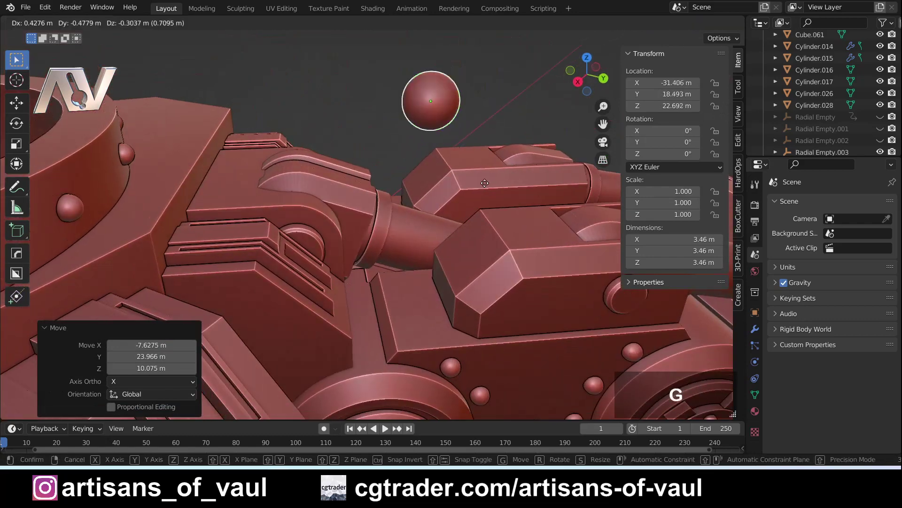
click(434, 237)
Step: Scale the sphere down to 0.223 and move it to the end of the housing's raised strip
key(s)
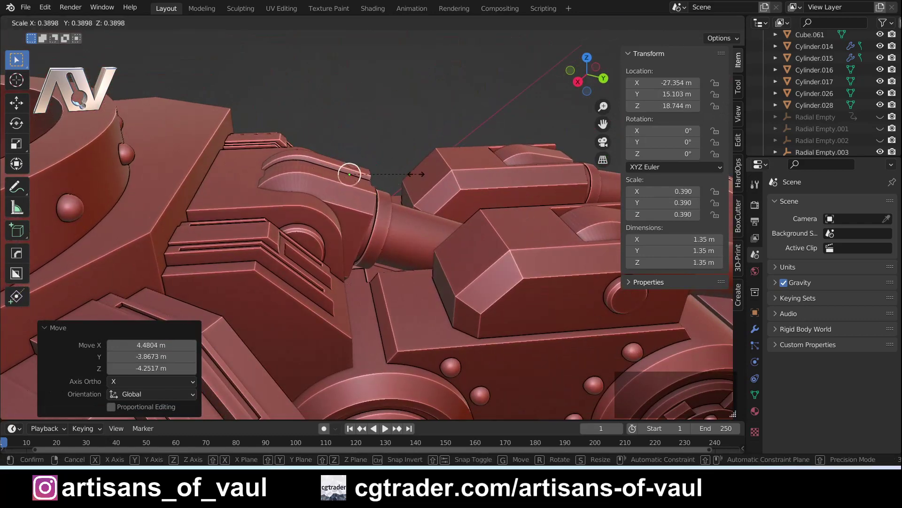
key(Return)
shift+middle_drag(389, 176, 360, 255)
key(g)
click(413, 222)
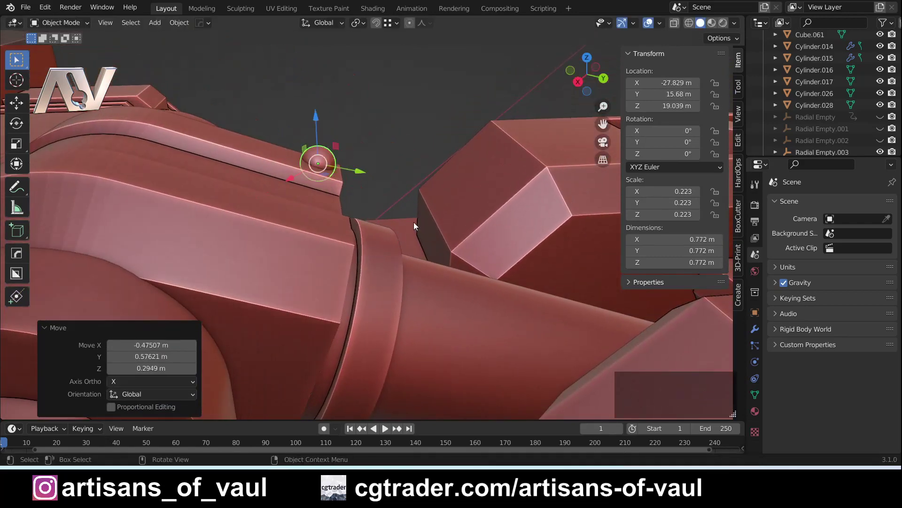
Step: Centre the small sphere across the raised strip so that it sits partly embedded like a rivet
middle_drag(414, 222, 525, 255)
scroll(409, 292, up, 4)
key(g)
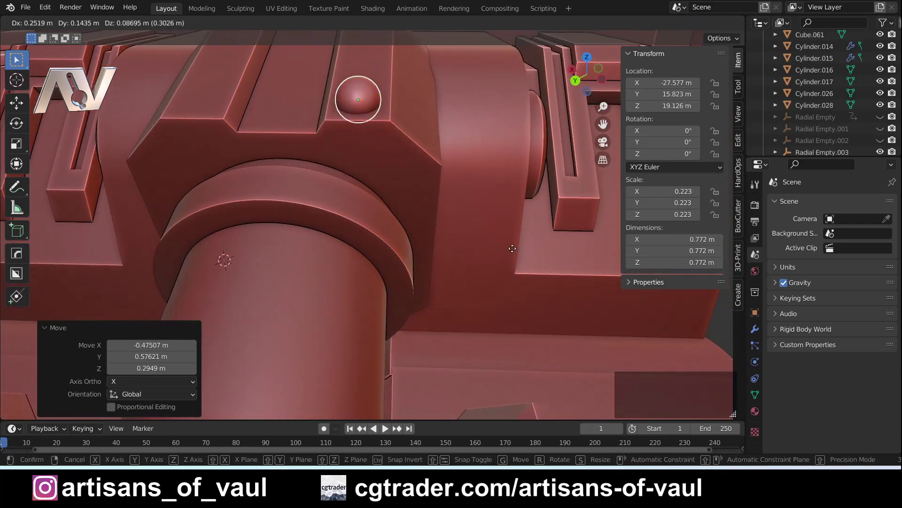
click(337, 136)
Step: Try duplicating the rivet sphere and placing the copy freely further up the raised strip, and undo the duplication
middle_drag(337, 136, 386, 255)
scroll(371, 272, up, 3)
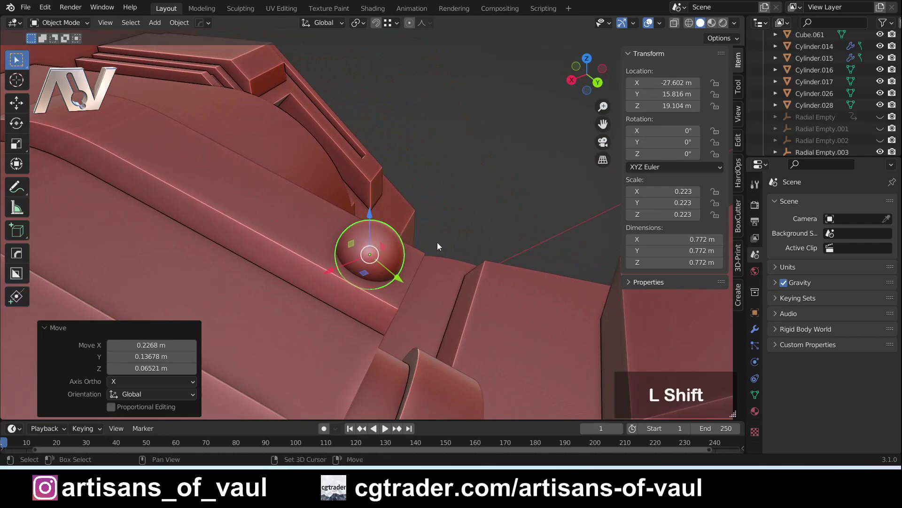
key(shift+d)
click(311, 166)
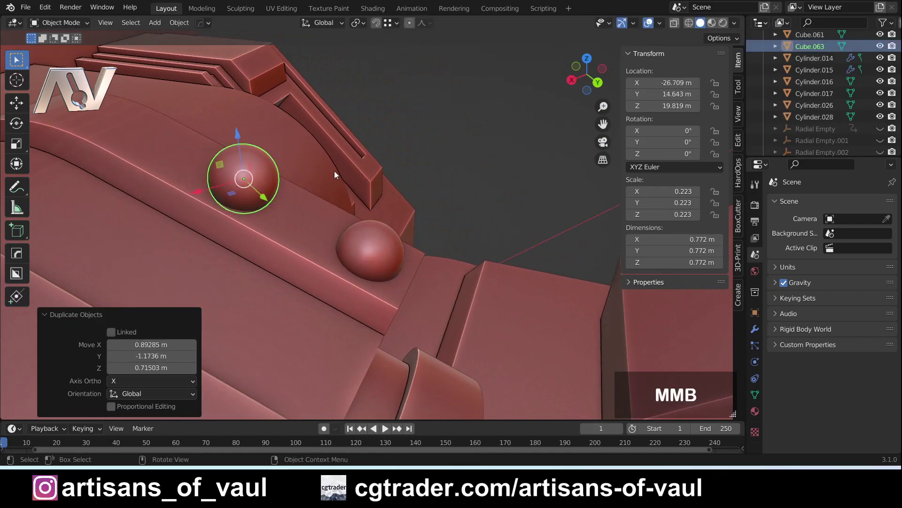
middle_drag(334, 171, 305, 158)
key(ctrl+z)
key(ctrl+z)
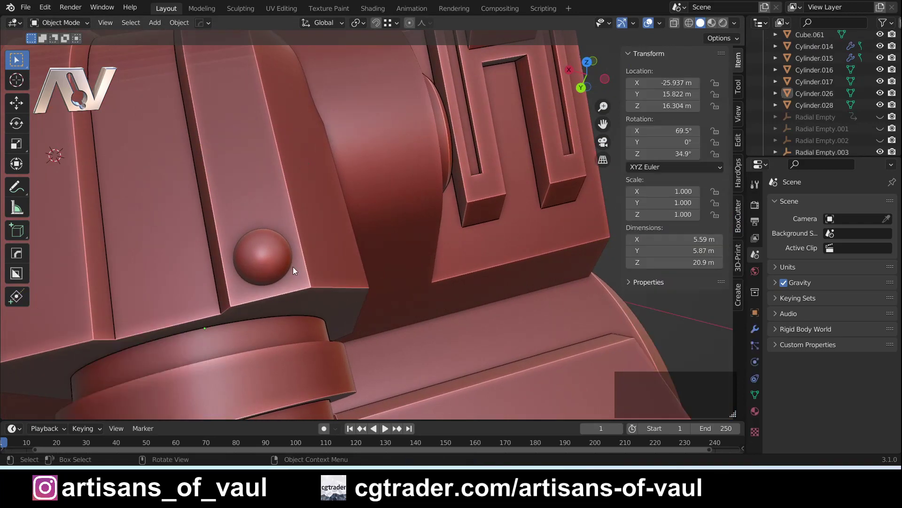
Step: Examine in Edit Mode how the rivet sphere's mesh grid is oriented relative to the angled raised strip
middle_drag(292, 266, 312, 249)
shift+middle_drag(312, 249, 409, 236)
scroll(400, 225, up, 3)
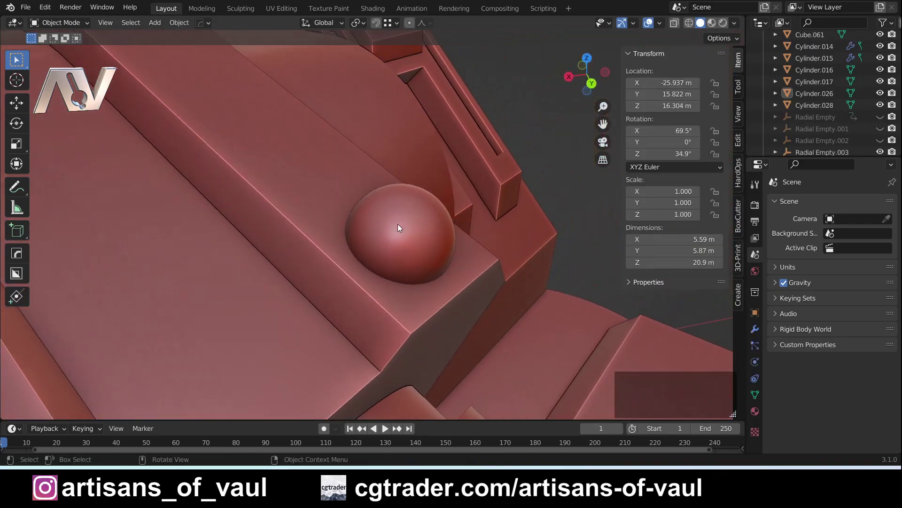
click(416, 225)
key(Tab)
click(342, 244)
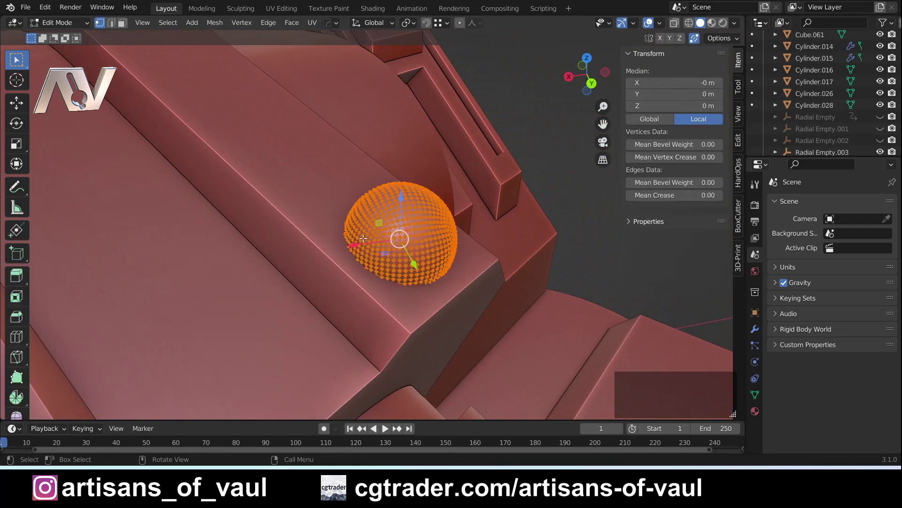
scroll(378, 242, up, 3)
shift+middle_drag(463, 324, 422, 271)
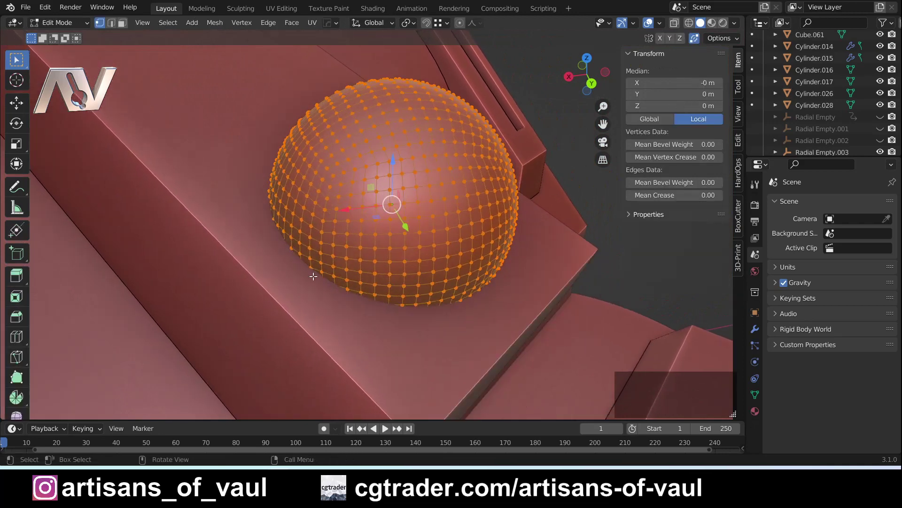
middle_drag(313, 277, 303, 229)
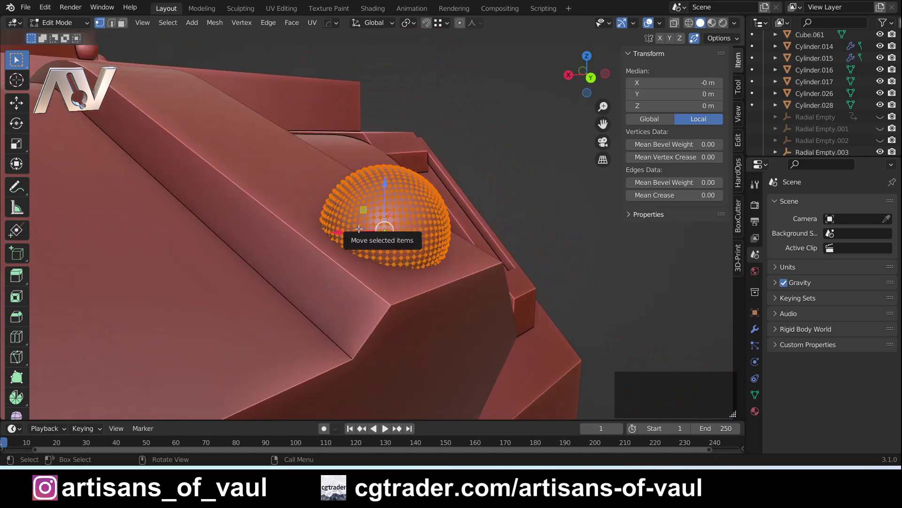
key(Tab)
Step: Compare the rotation and local axis directions of the angled piston housing with those of the rivet sphere
click(498, 182)
middle_drag(497, 182, 334, 261)
click(354, 270)
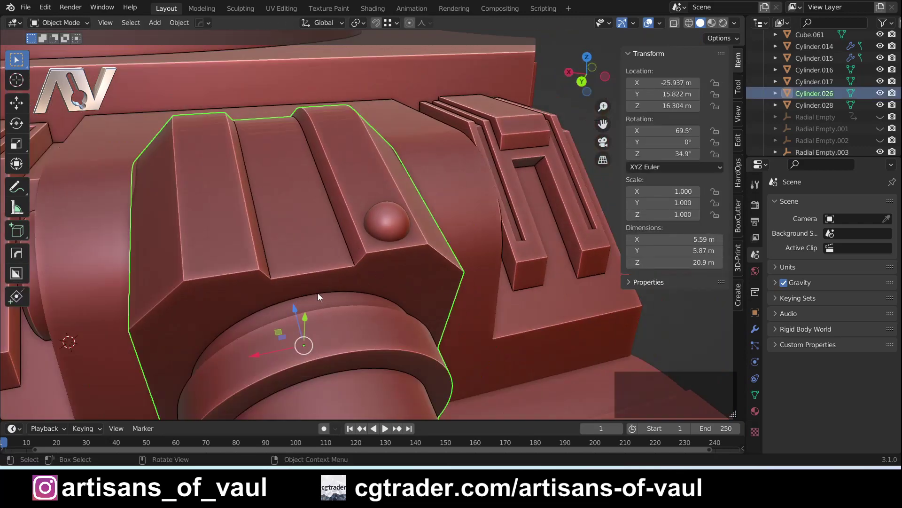
click(388, 219)
key(KP_Decimal)
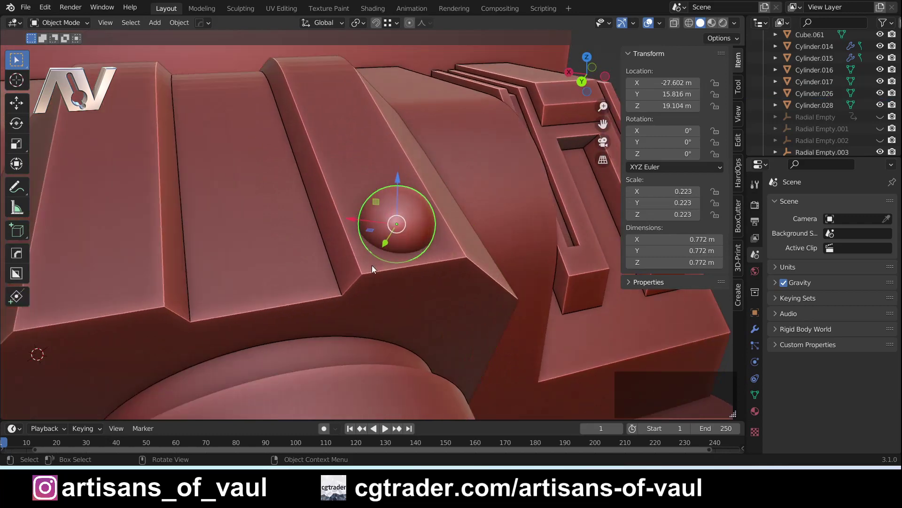
scroll(348, 237, up, 1)
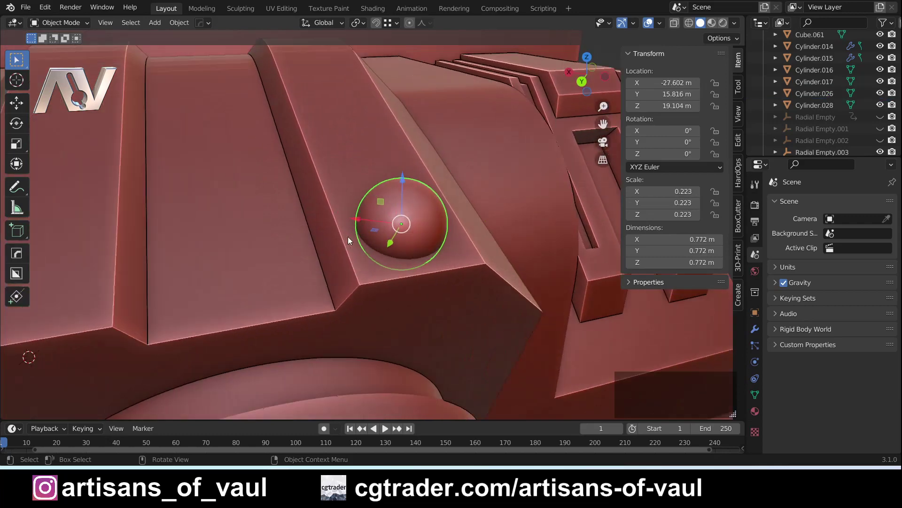
scroll(349, 237, down, 5)
middle_drag(348, 236, 363, 273)
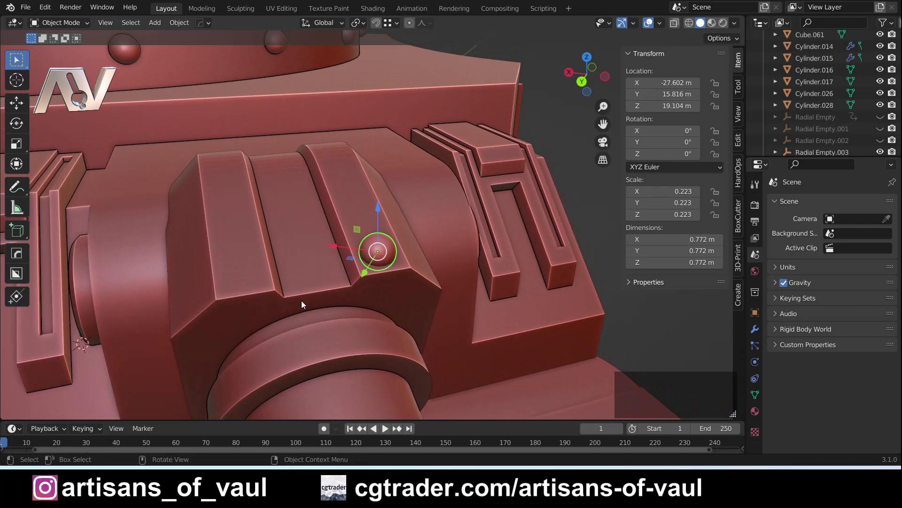
click(252, 283)
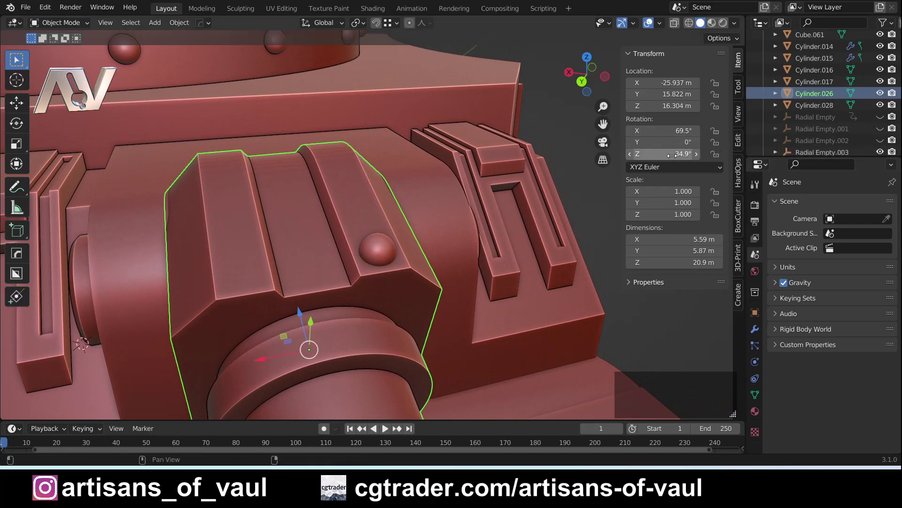
click(393, 247)
click(391, 288)
click(630, 348)
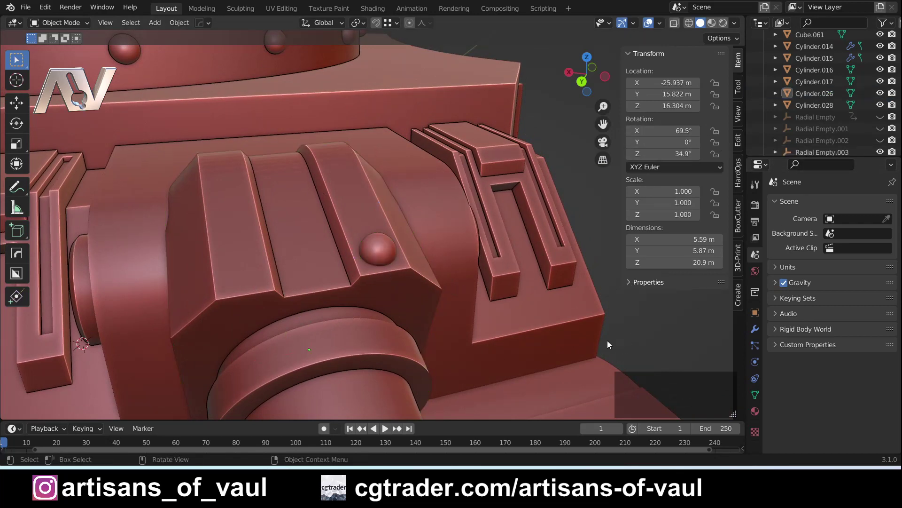
click(381, 291)
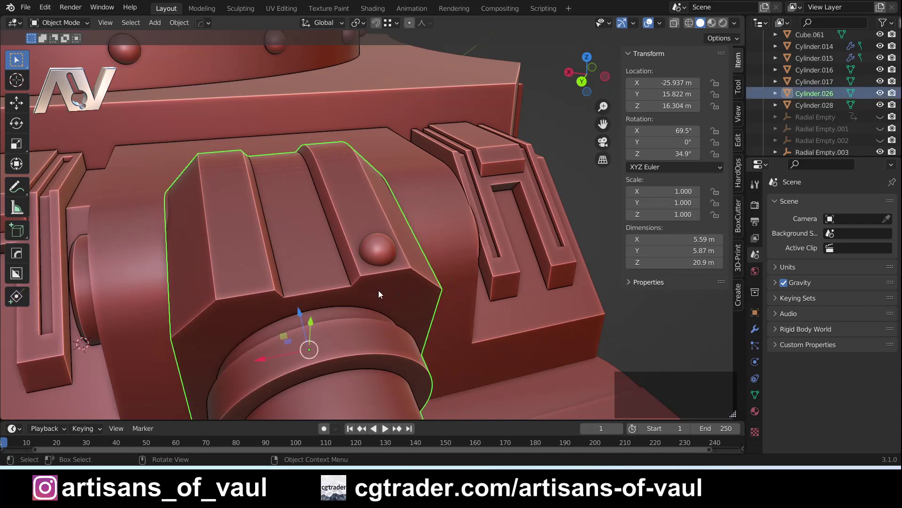
click(382, 262)
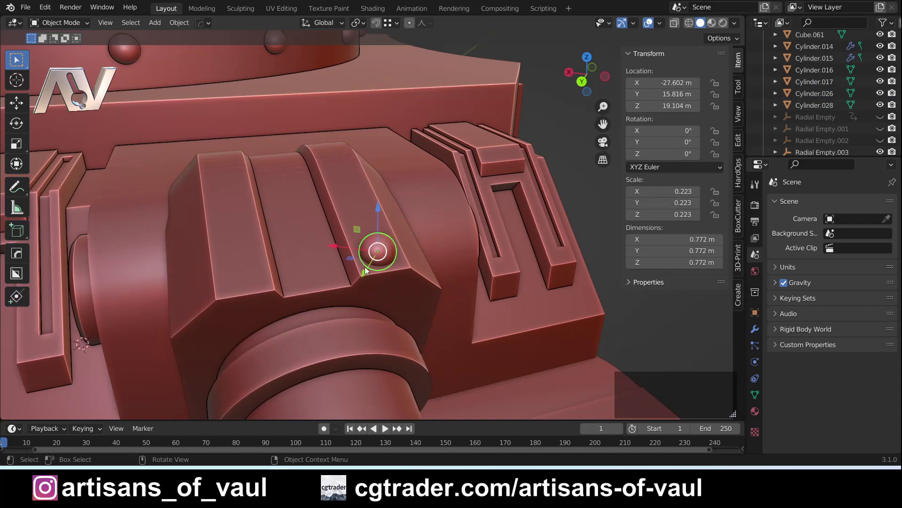
click(290, 307)
click(342, 273)
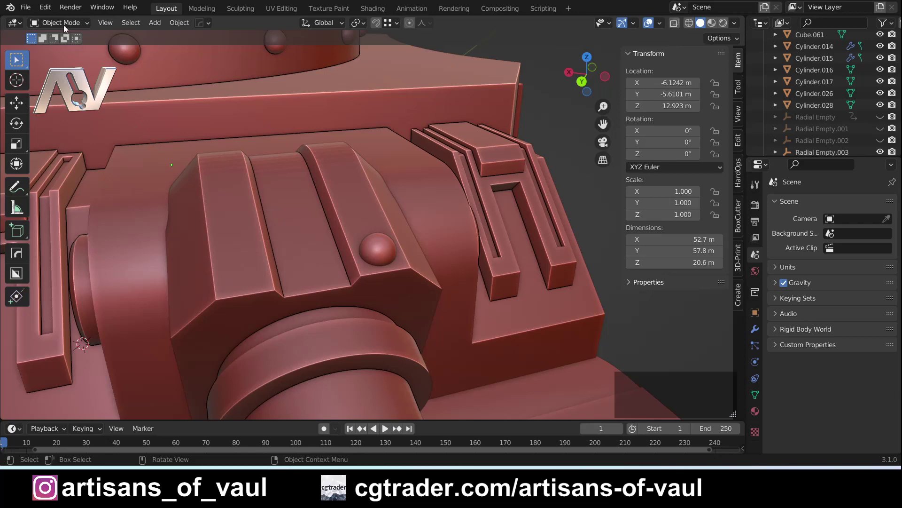
Step: Search the add-ons in the preferences for "cop" to check the Copy Attributes Menu add-on, and close the preferences
click(45, 7)
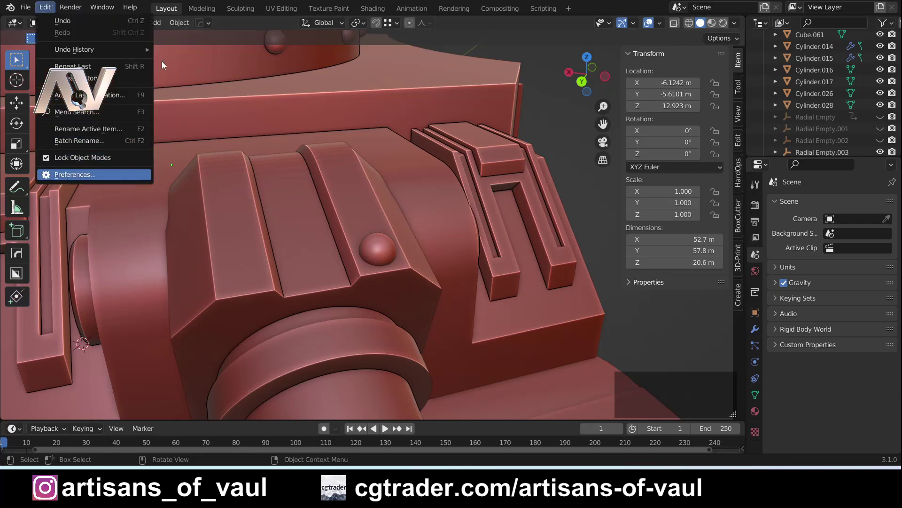
click(72, 175)
click(188, 197)
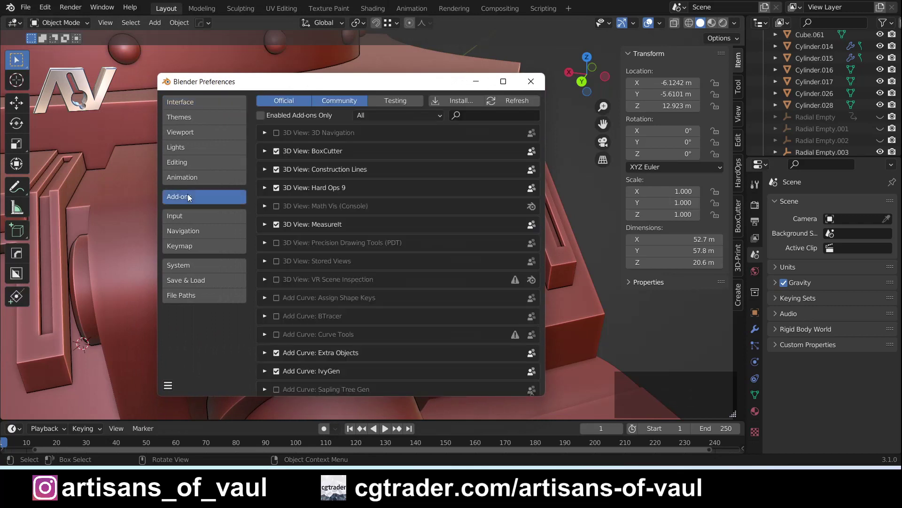
text(cop)
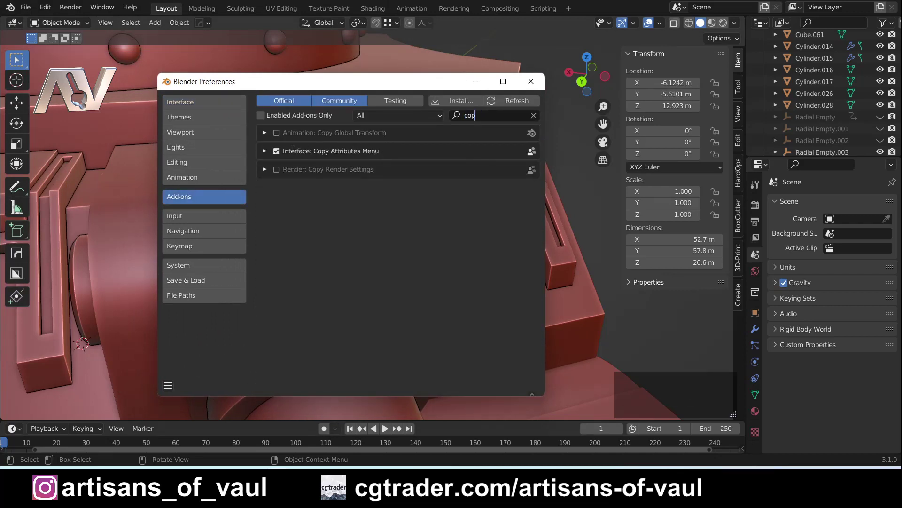
click(535, 84)
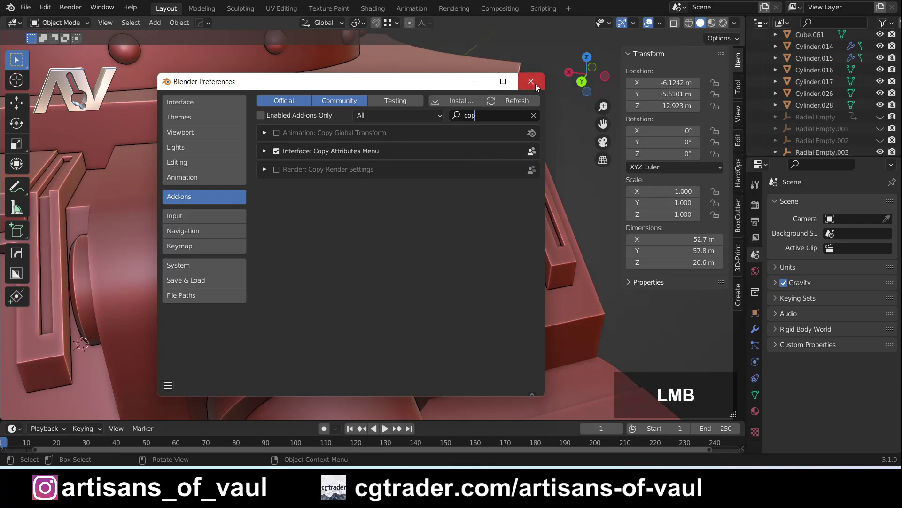
click(389, 292)
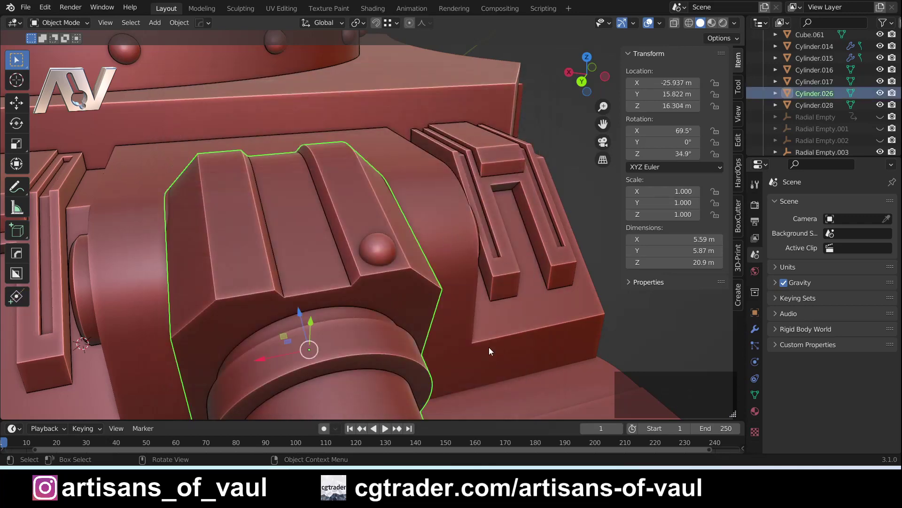
key(ctrl+c)
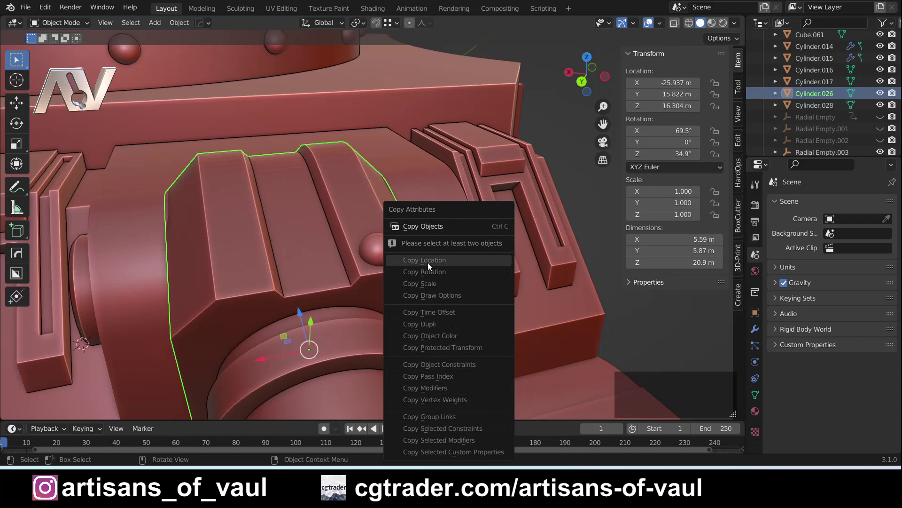
key(Escape)
Step: Copy the rotation of the angled piston housing onto the rivet sphere with Copy Attributes
click(376, 242)
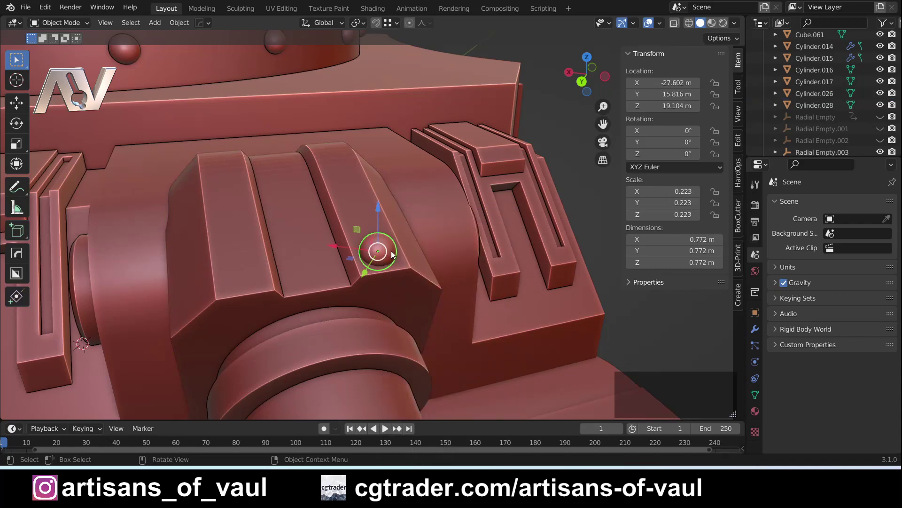
shift+click(256, 270)
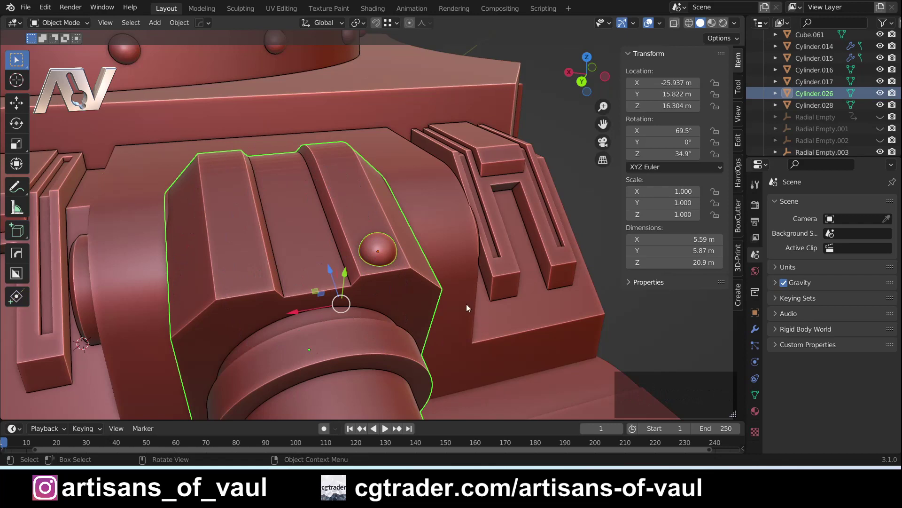
key(ctrl+c)
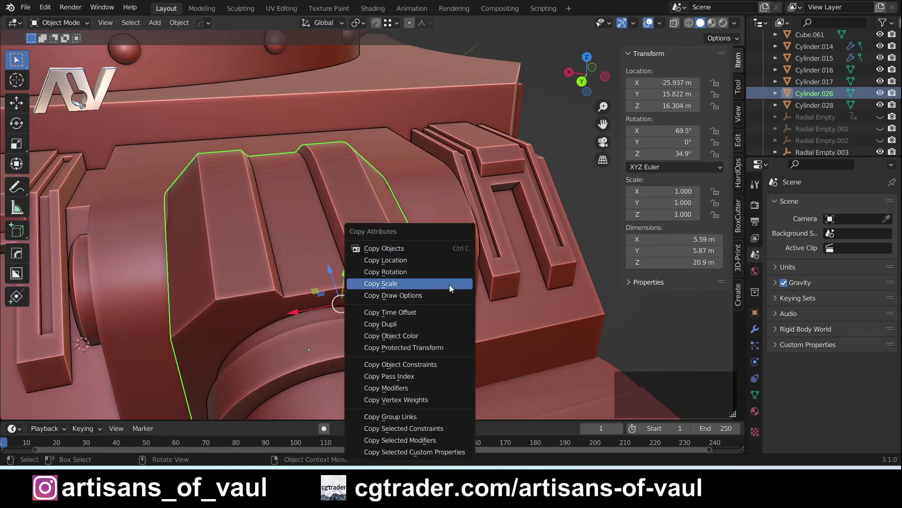
click(402, 272)
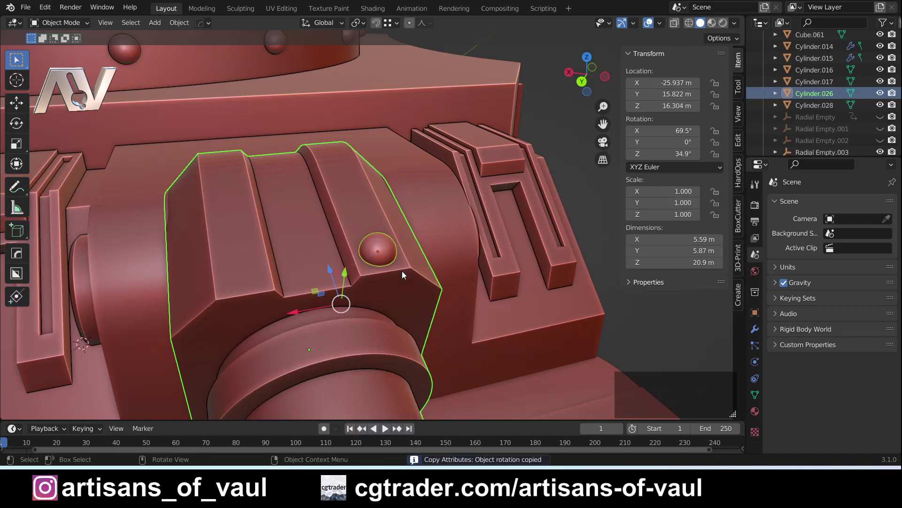
Step: Try moving the rivet sphere up the raised strip along its local Z axis
scroll(395, 276, up, 3)
click(387, 277)
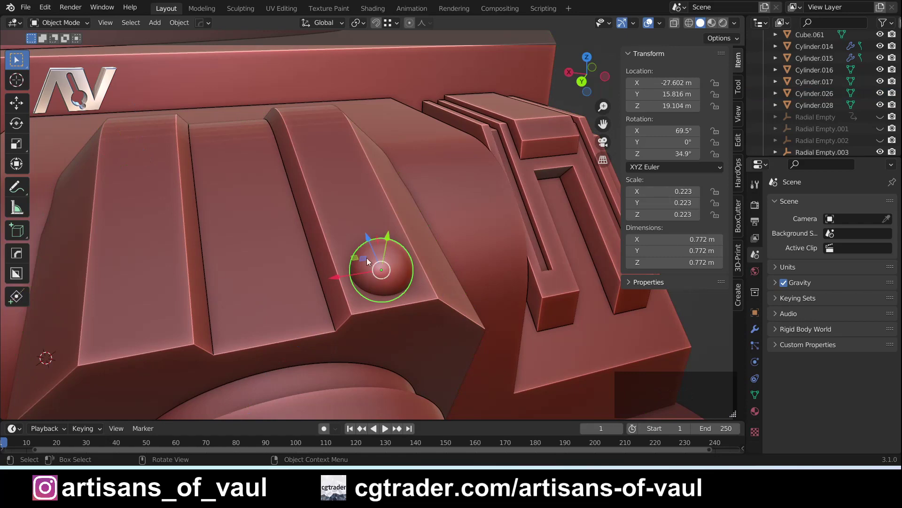
middle_drag(368, 295, 433, 338)
key(g)
key(z)
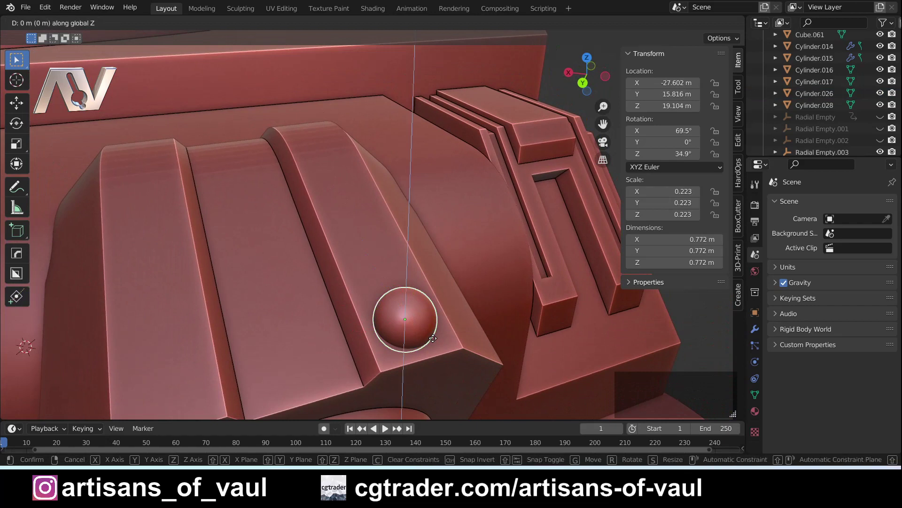
key(z)
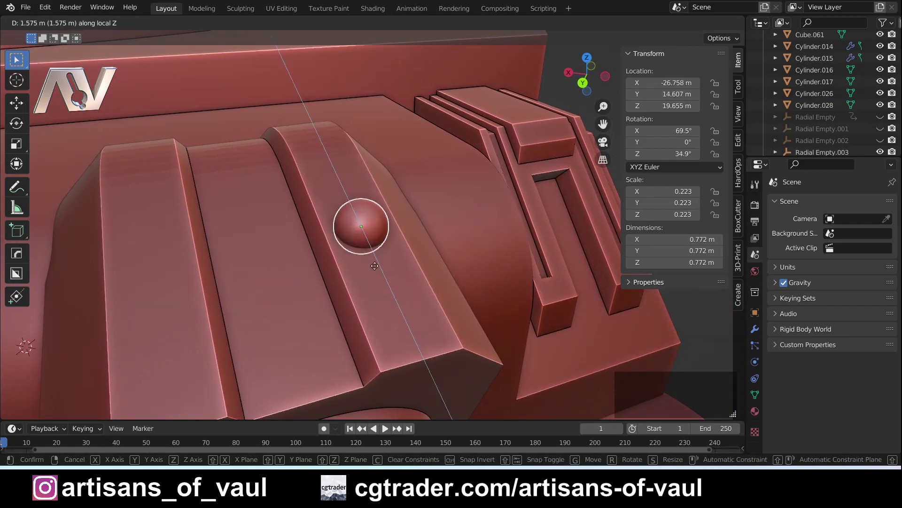
click(414, 349)
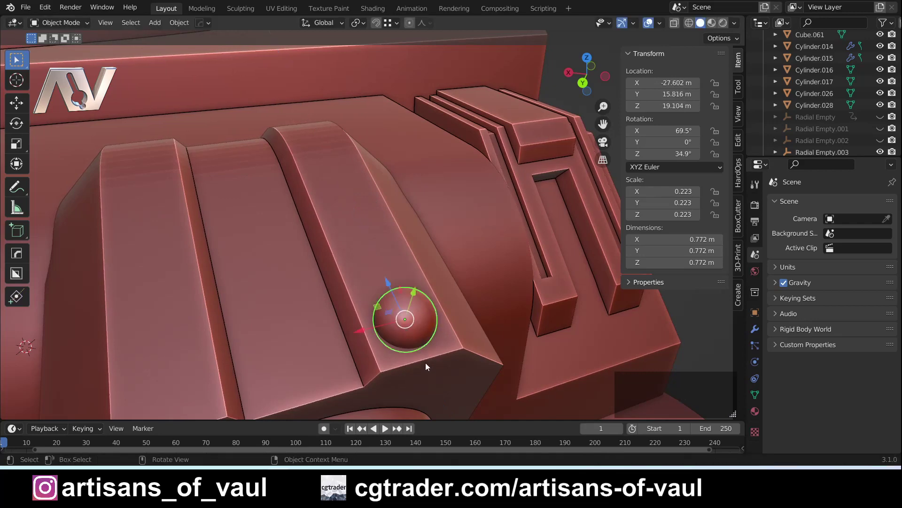
Step: Try an Array modifier on the rivet sphere with relative offset factors X 0 and Z 2, and remove the modifier
shift+middle_drag(426, 363, 435, 323)
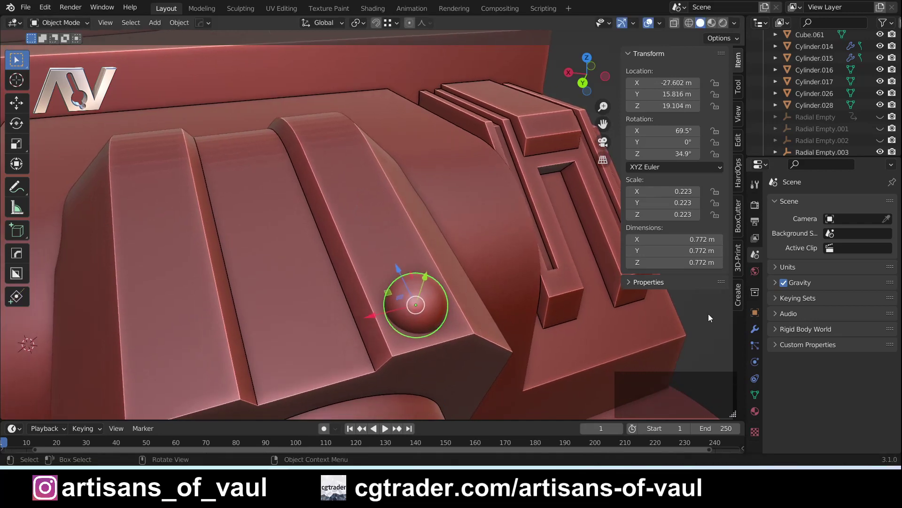
click(755, 328)
click(786, 202)
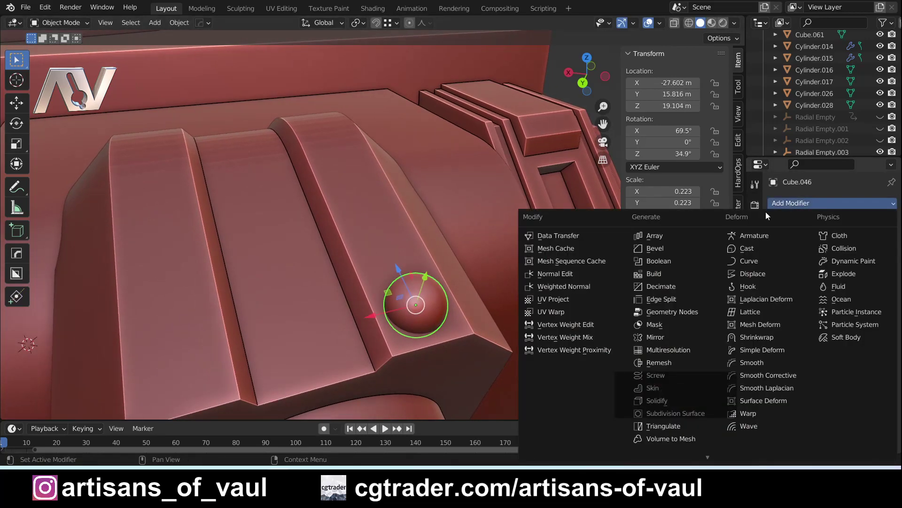
click(658, 235)
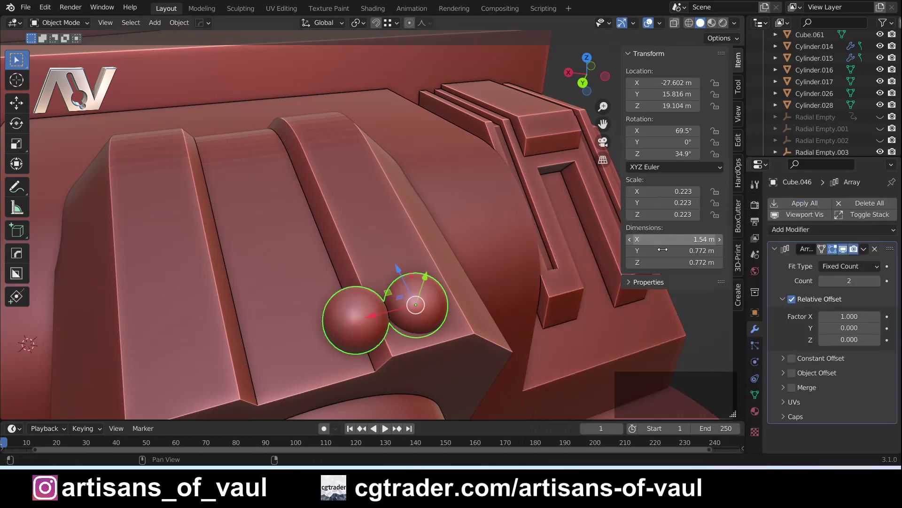
click(844, 318)
text(0)
key(Return)
click(866, 338)
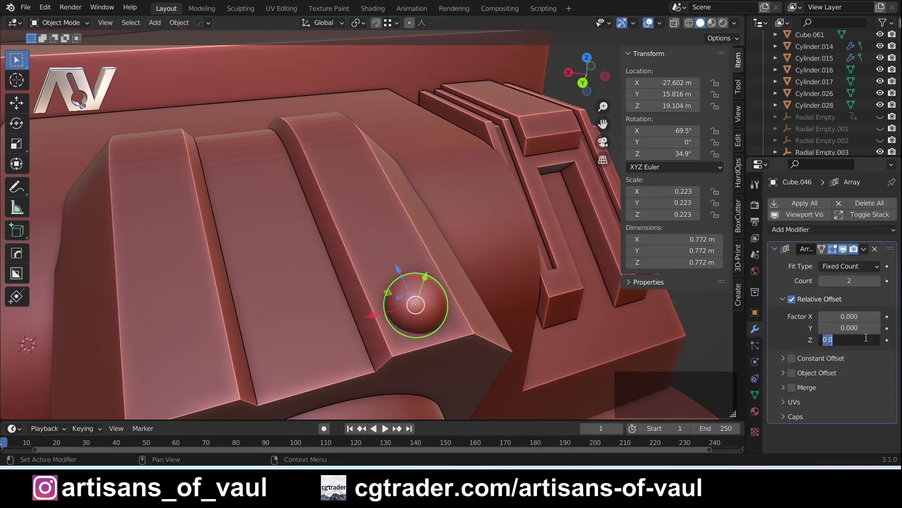
text(2)
key(Return)
middle_drag(405, 207, 439, 212)
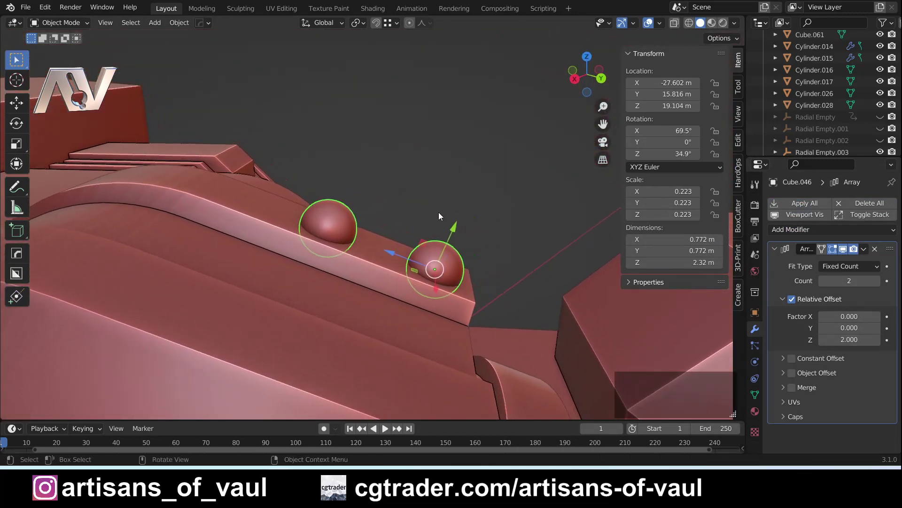
click(875, 249)
Step: Examine in Edit Mode how the rotated rivet sphere's mesh lines up with the surface of the raised strip
shift+middle_drag(463, 251, 295, 305)
scroll(380, 231, up, 4)
key(Tab)
scroll(379, 231, up, 3)
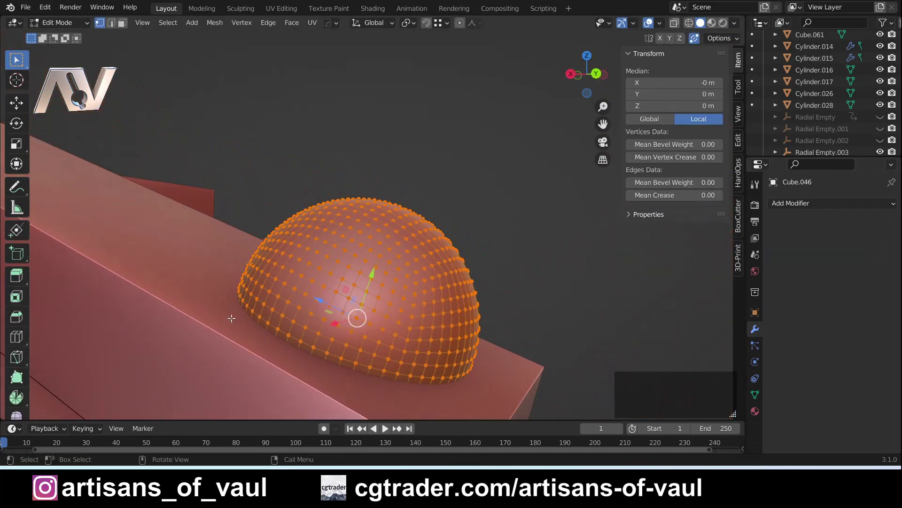
scroll(376, 382, down, 2)
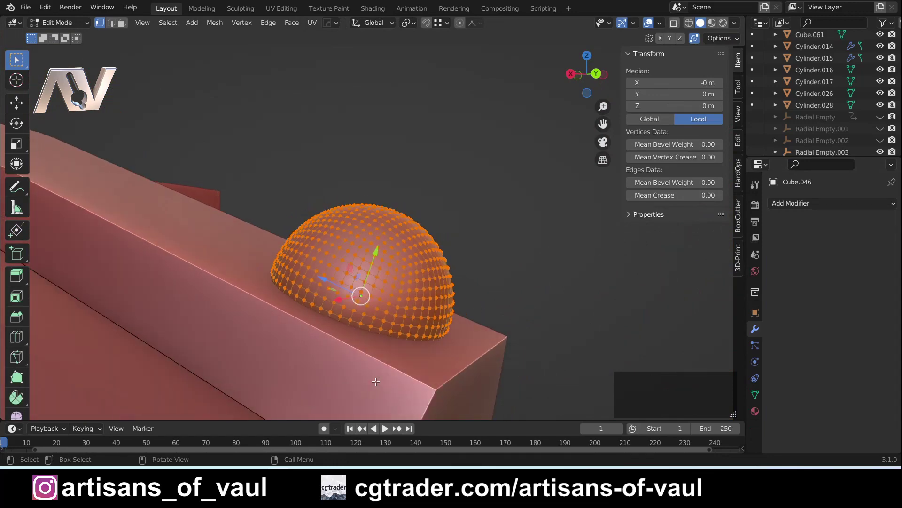
key(Tab)
click(386, 274)
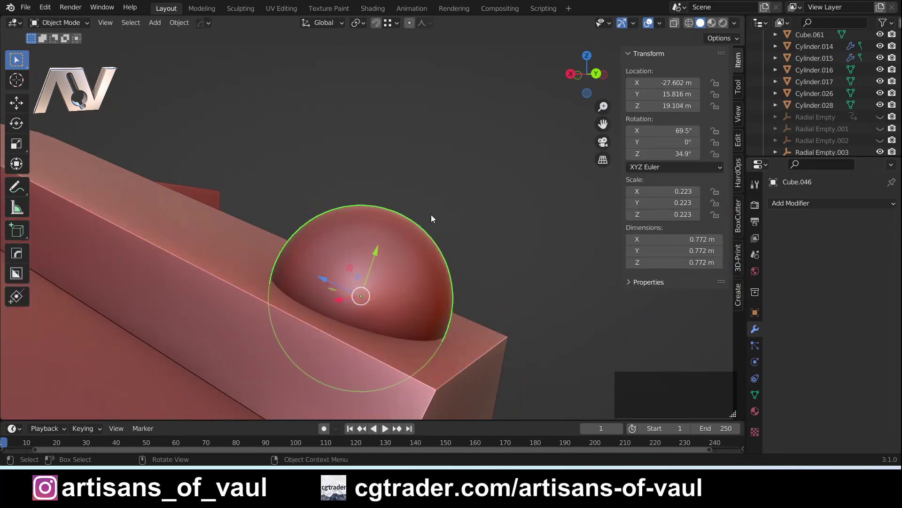
Step: Examine how the selected rivet sphere and its local axes sit on the raised strip of the angled piston housing
click(432, 217)
scroll(447, 232, down, 3)
middle_drag(448, 233, 354, 306)
scroll(326, 270, down, 4)
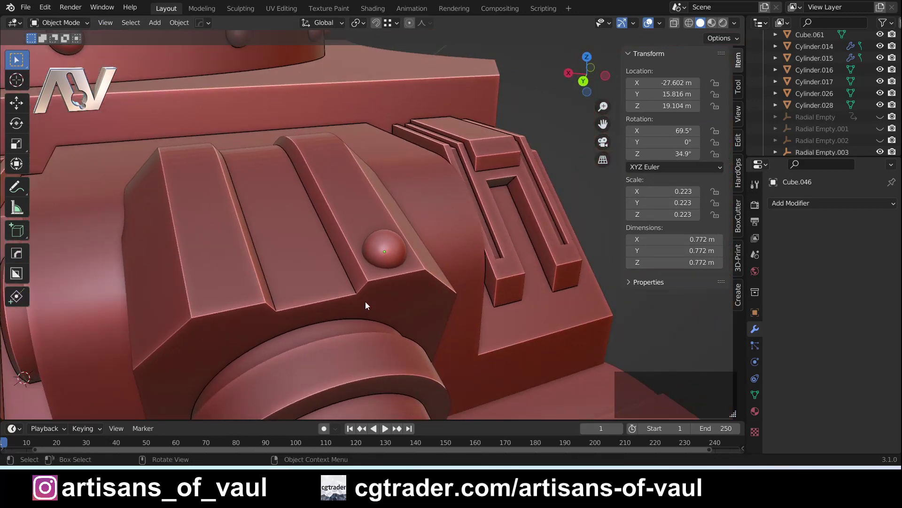
click(385, 250)
shift+middle_drag(433, 292, 479, 201)
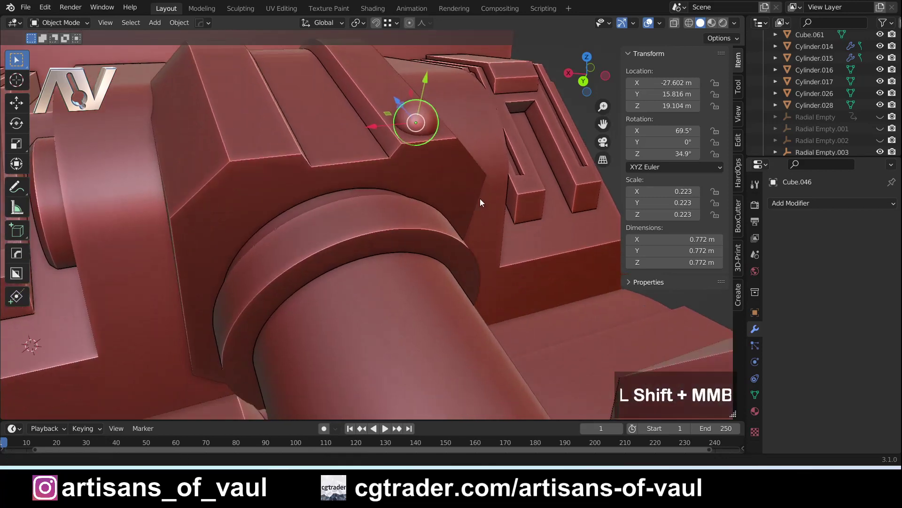
scroll(349, 222, up, 2)
middle_drag(364, 194, 461, 197)
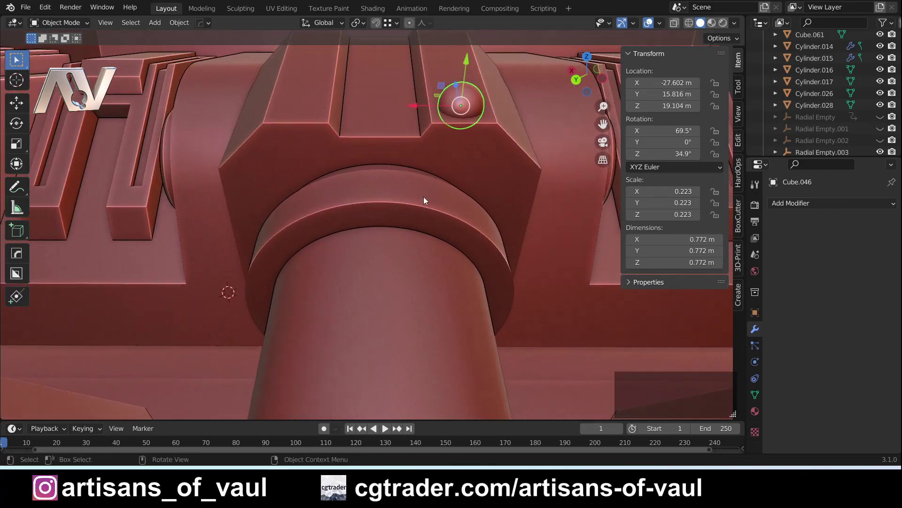
shift+middle_drag(427, 210, 362, 256)
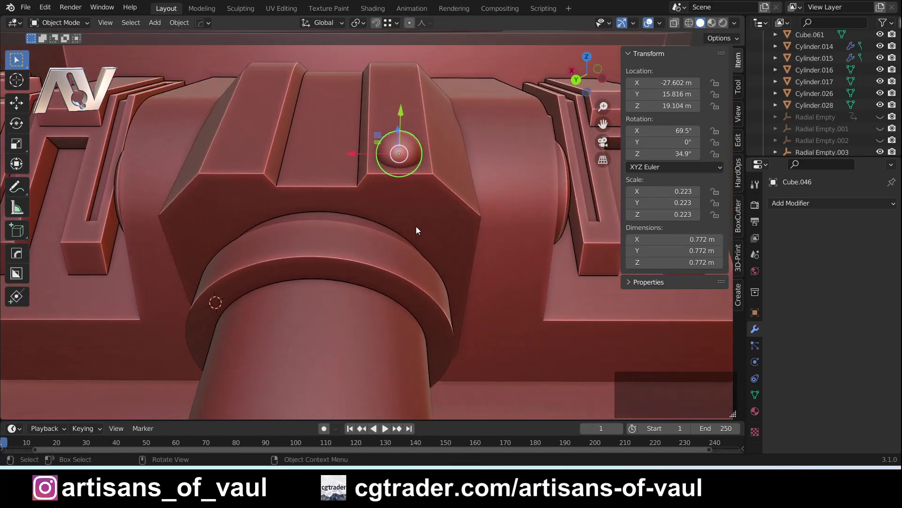
middle_drag(320, 231, 424, 237)
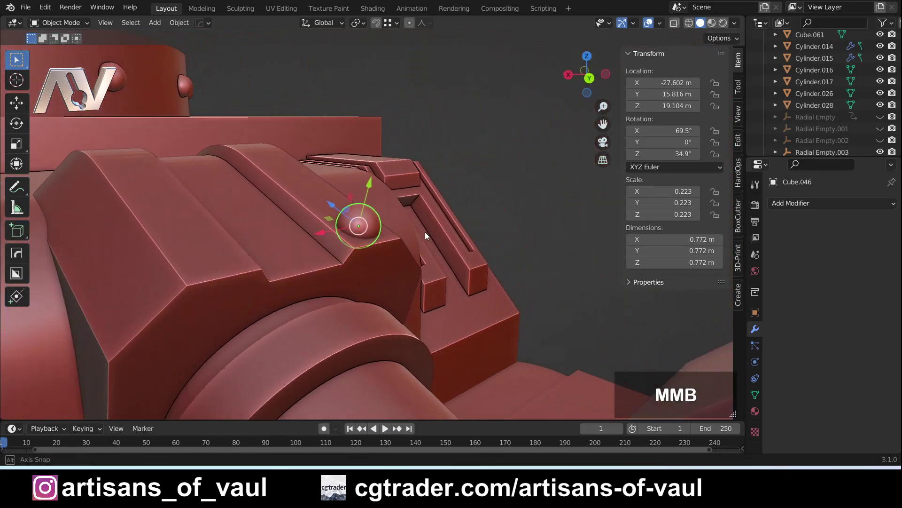
shift+middle_drag(347, 256, 371, 218)
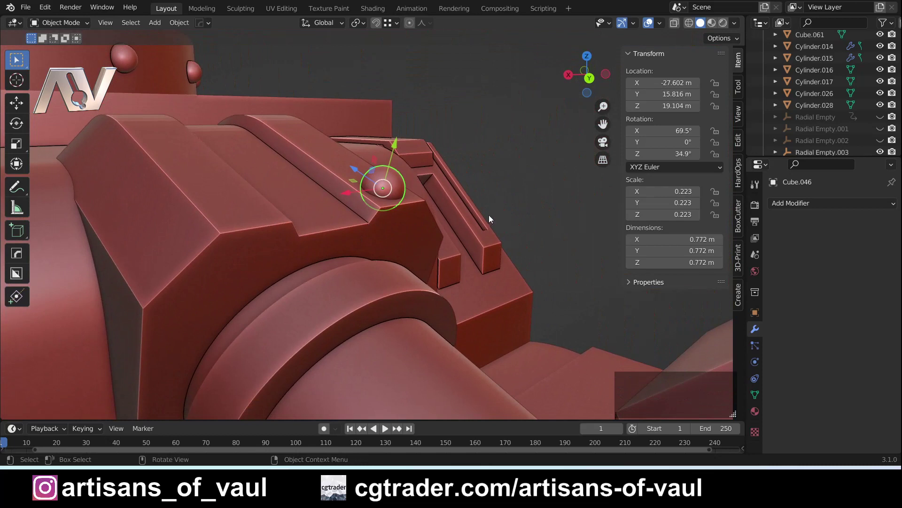
shift+middle_drag(489, 215, 445, 245)
Step: Try a HardOps Radial Array on the rivet sphere about Z with 8 segments and displacement 2.203, and undo it
key(q)
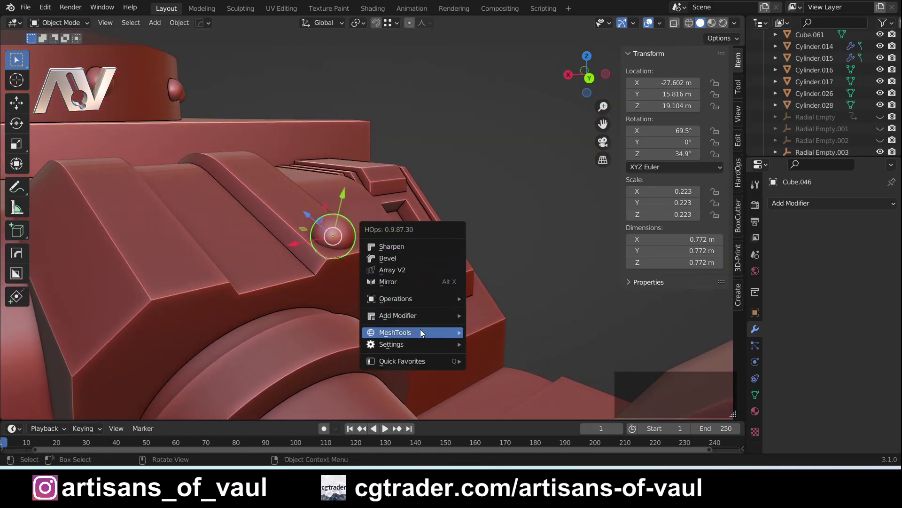
mouse_move(419, 329)
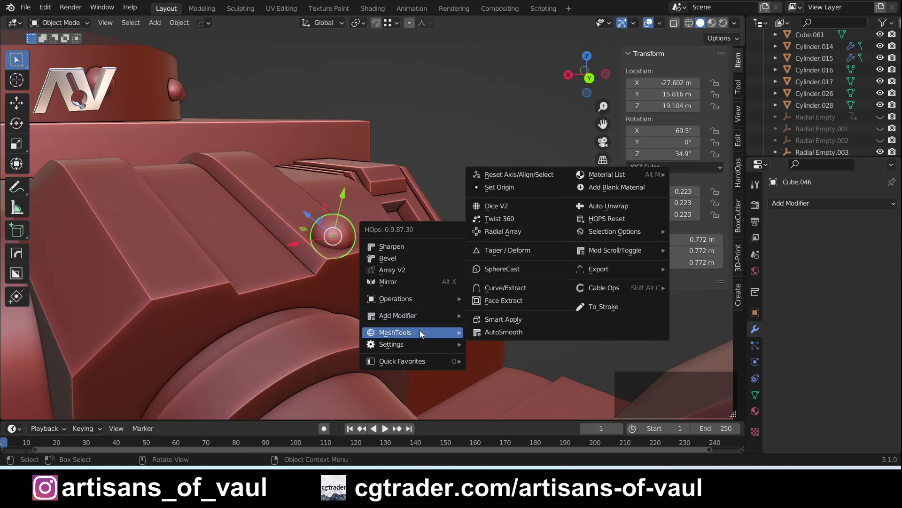
click(508, 232)
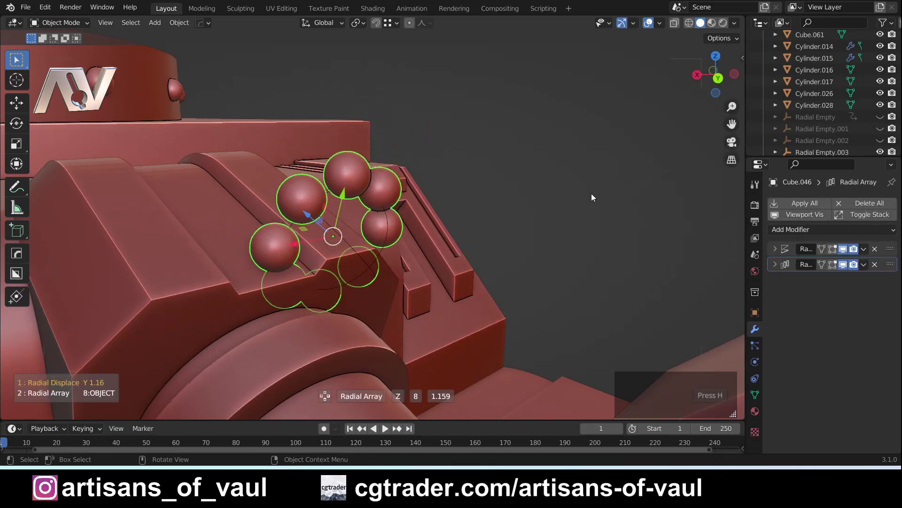
middle_drag(591, 193, 610, 199)
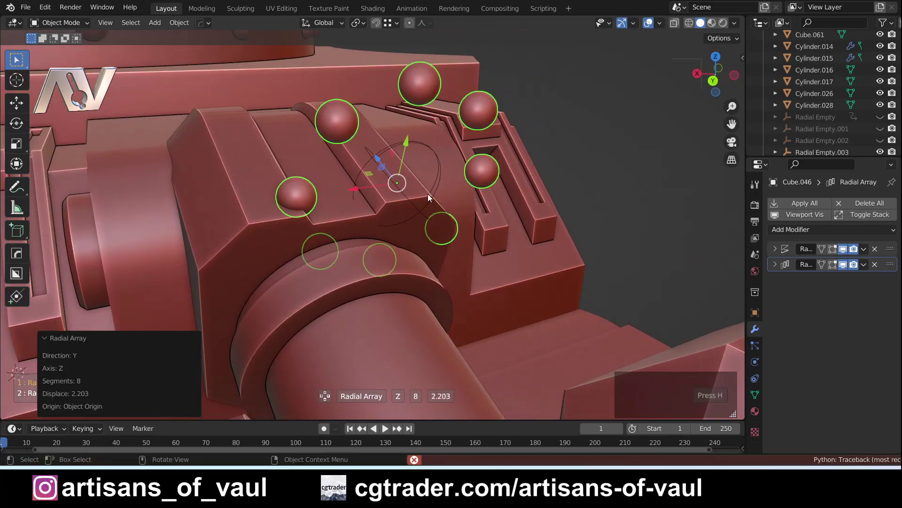
click(615, 171)
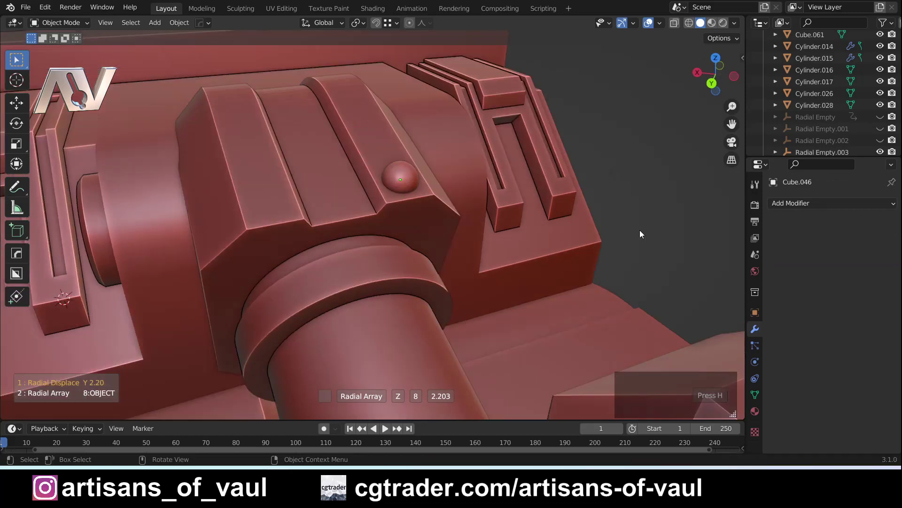
scroll(640, 233, down, 1)
Step: Snap the 3D cursor to the angled piston housing
click(421, 234)
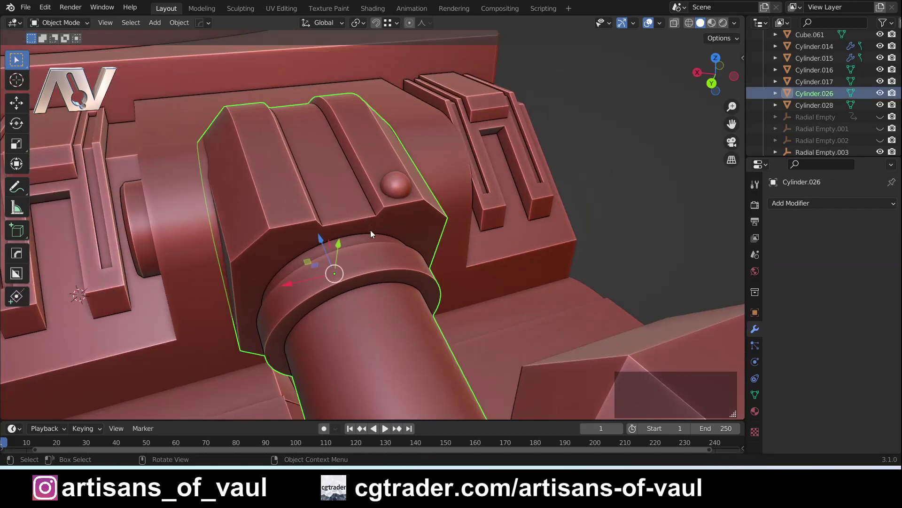
middle_drag(357, 245, 407, 218)
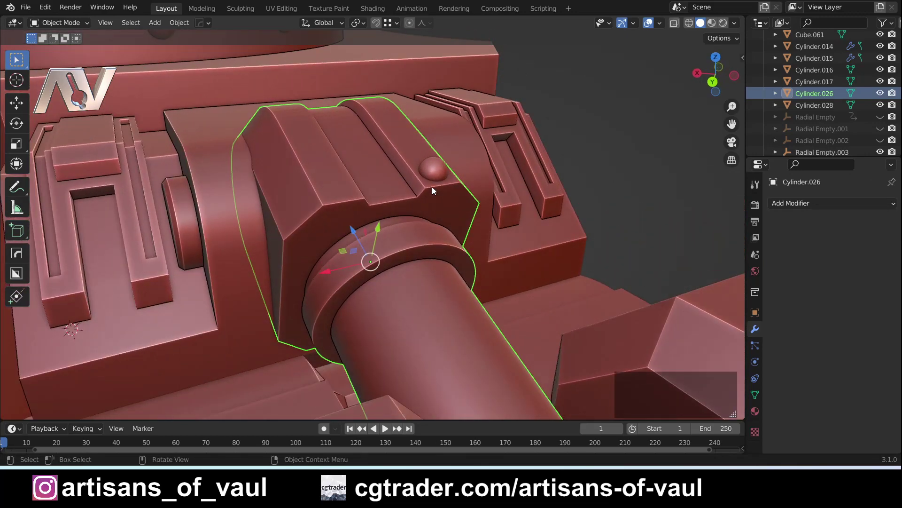
scroll(432, 187, down, 4)
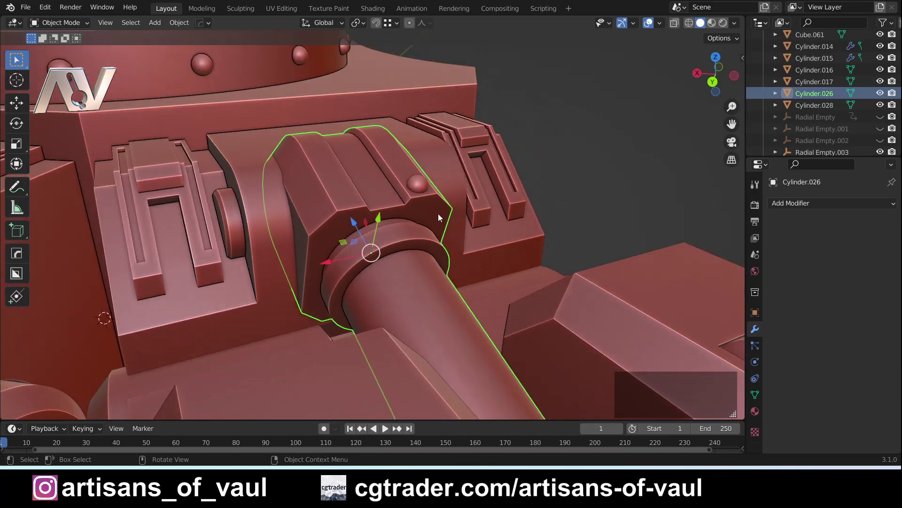
middle_drag(438, 213, 304, 234)
scroll(441, 216, up, 3)
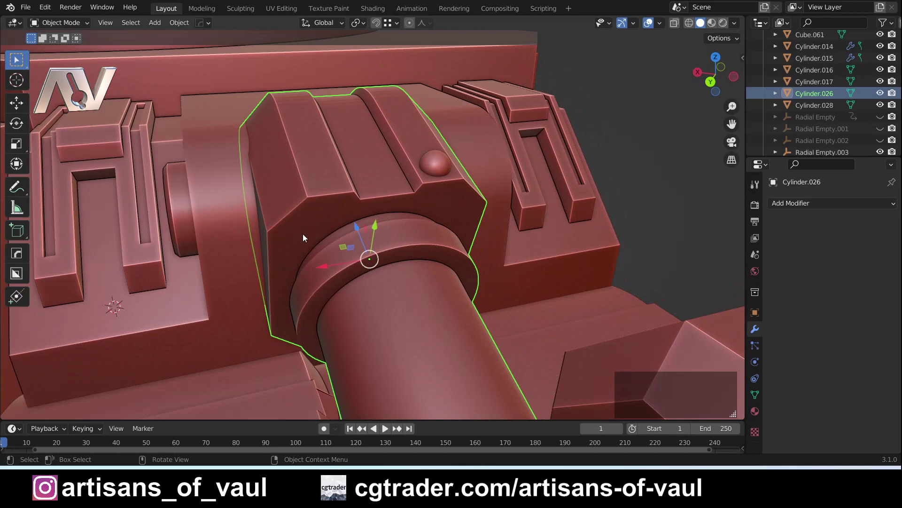
middle_drag(317, 238, 364, 235)
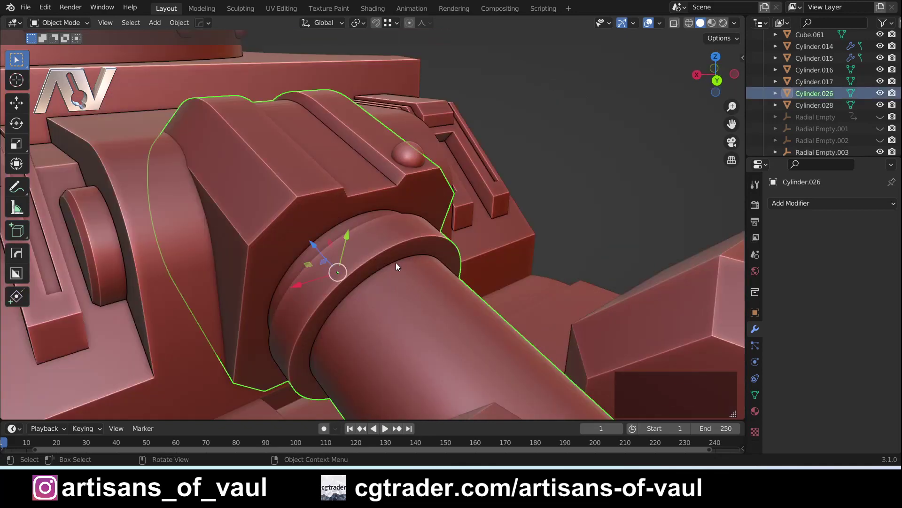
key(shift+s)
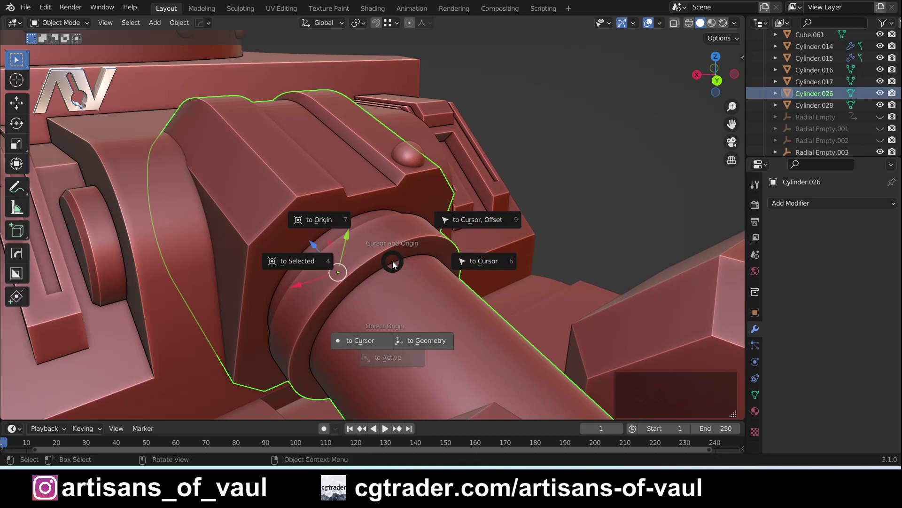
click(294, 262)
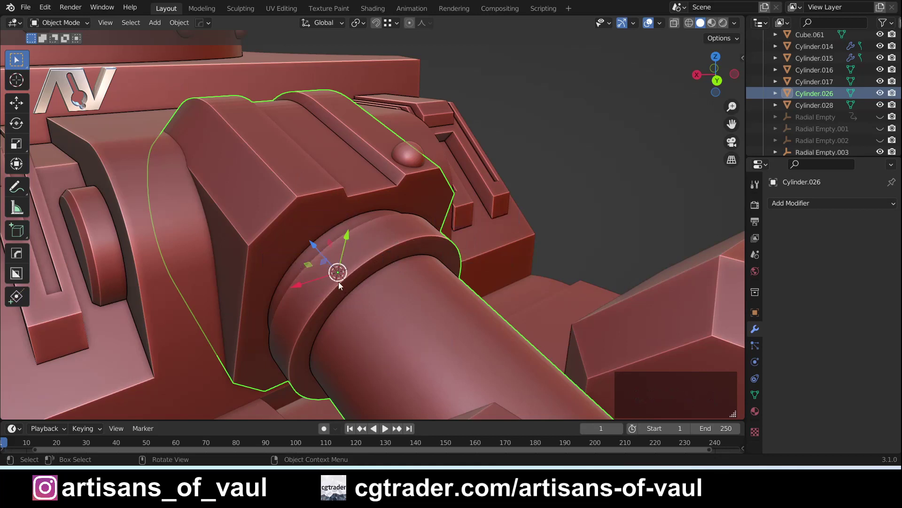
scroll(340, 280, up, 2)
shift+middle_drag(333, 279, 352, 260)
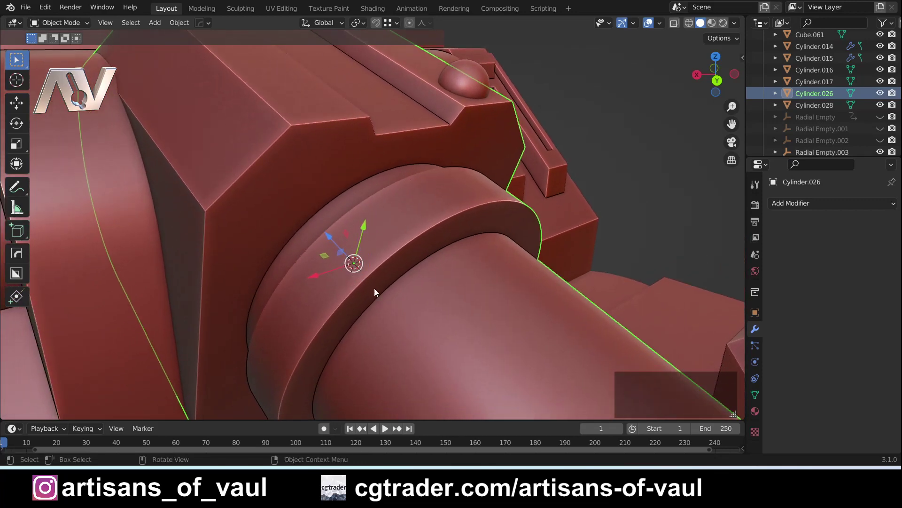
scroll(385, 188, down, 3)
Step: Try adding a world-aligned cube at the 3D cursor, scaled uniformly by 3.655, and delete it
click(590, 181)
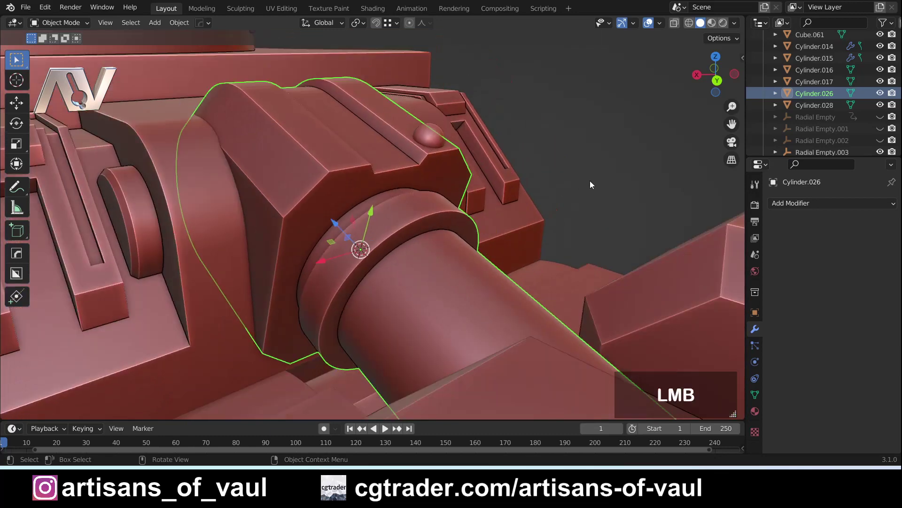
middle_drag(590, 181, 450, 233)
scroll(455, 231, up, 2)
scroll(404, 278, down, 2)
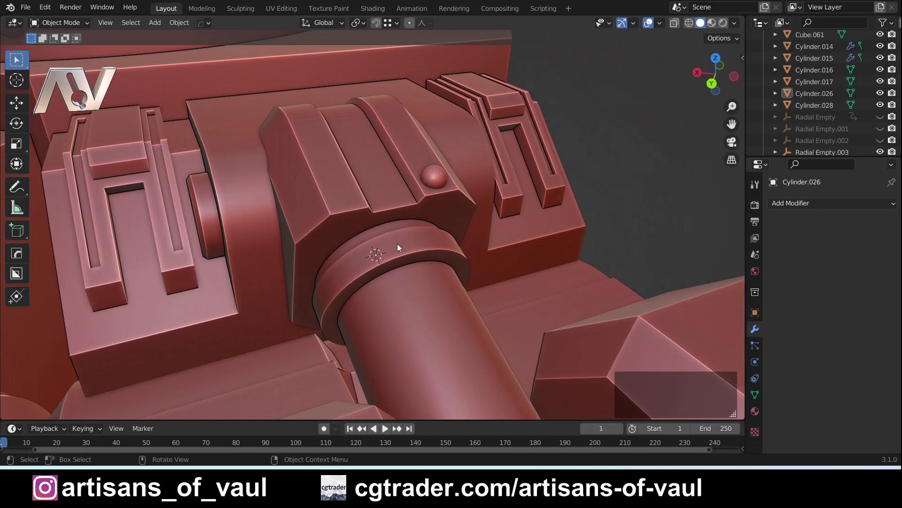
key(shift+a)
mouse_move(376, 215)
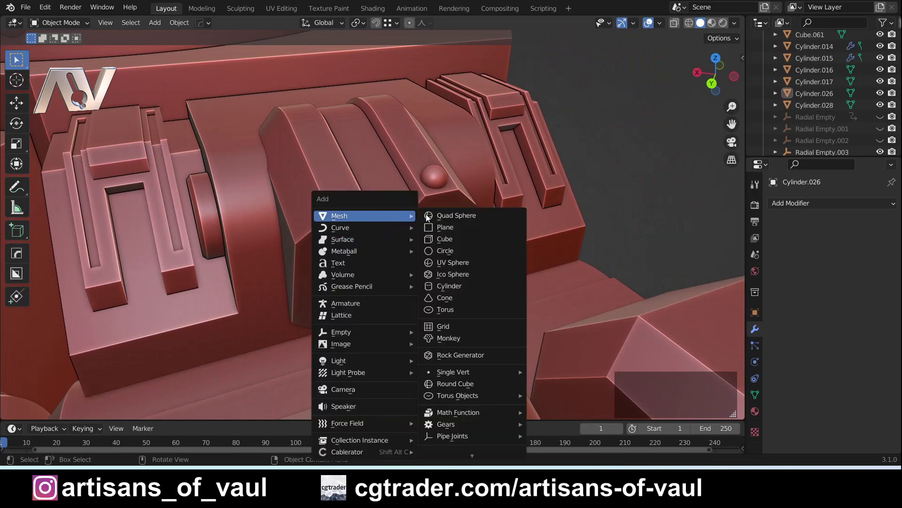
click(446, 239)
key(s)
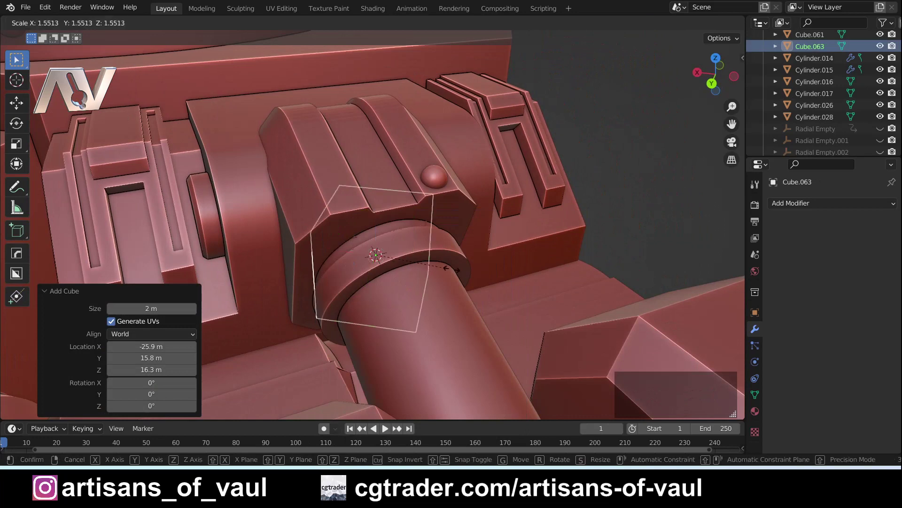
click(547, 284)
scroll(541, 266, down, 5)
scroll(506, 257, up, 2)
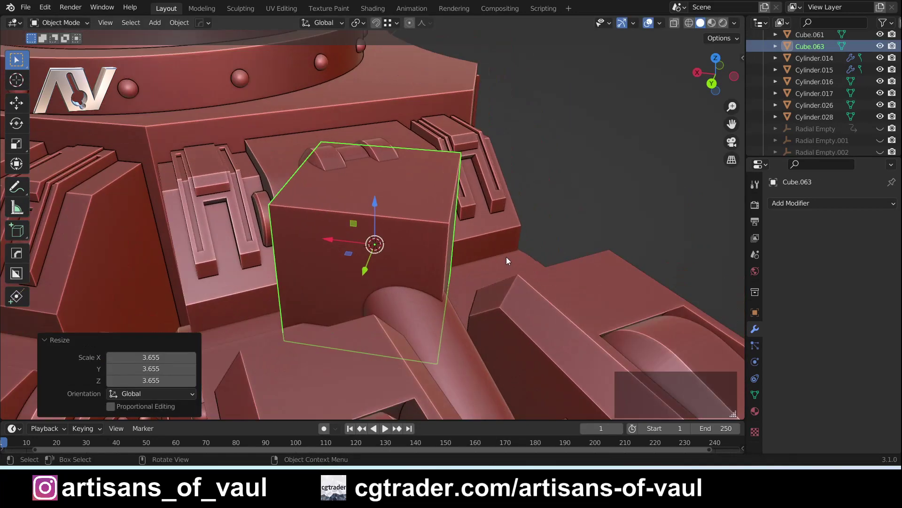
key(Delete)
scroll(402, 259, up, 5)
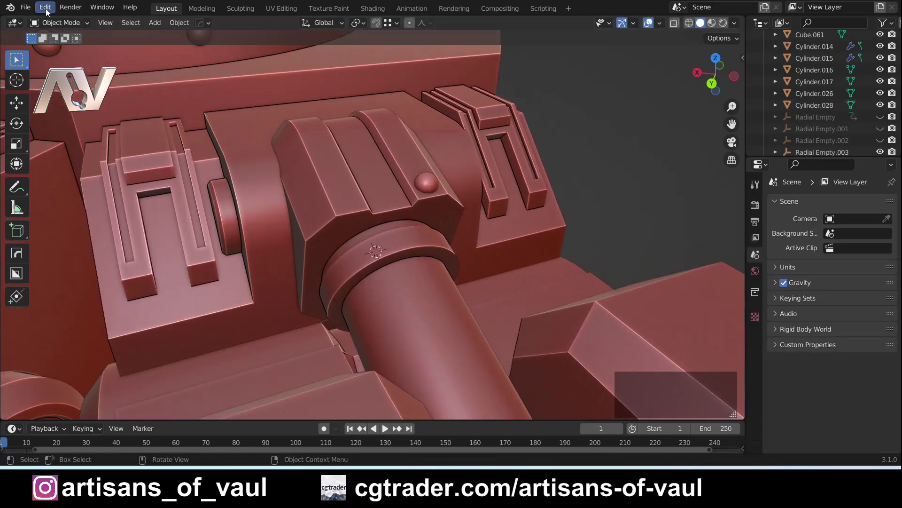
Step: Set the preference for aligning new objects to 3D Cursor
click(45, 10)
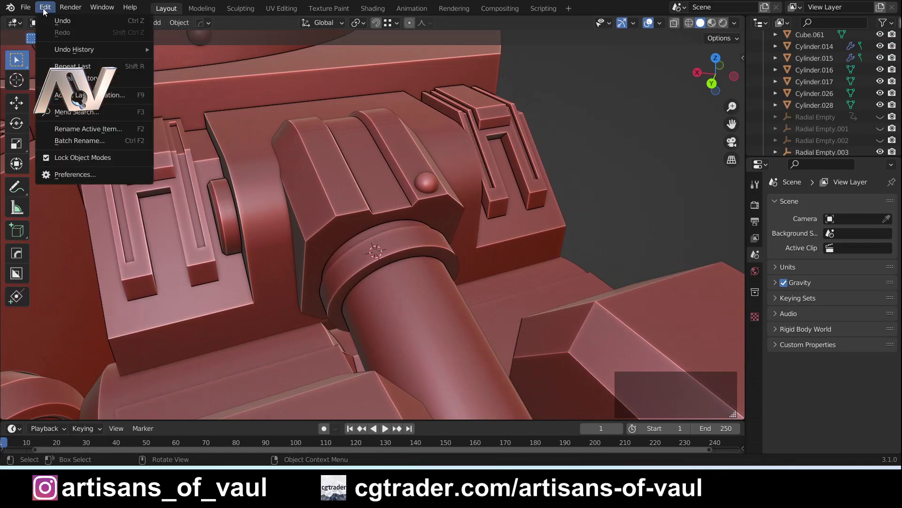
click(92, 173)
click(19, 92)
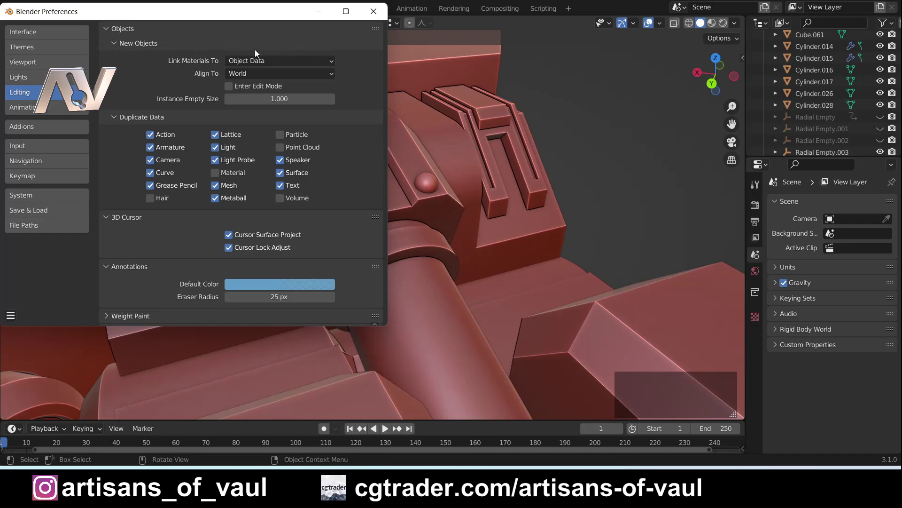
click(287, 74)
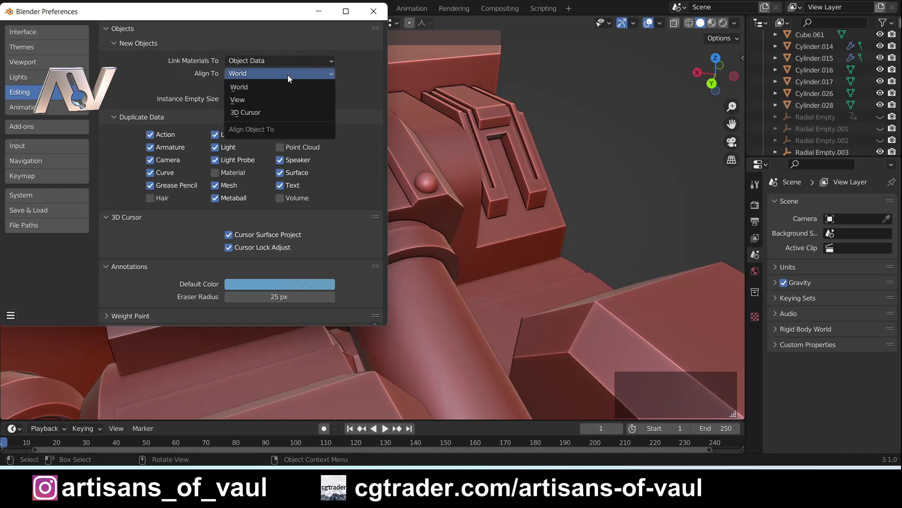
click(265, 112)
click(374, 12)
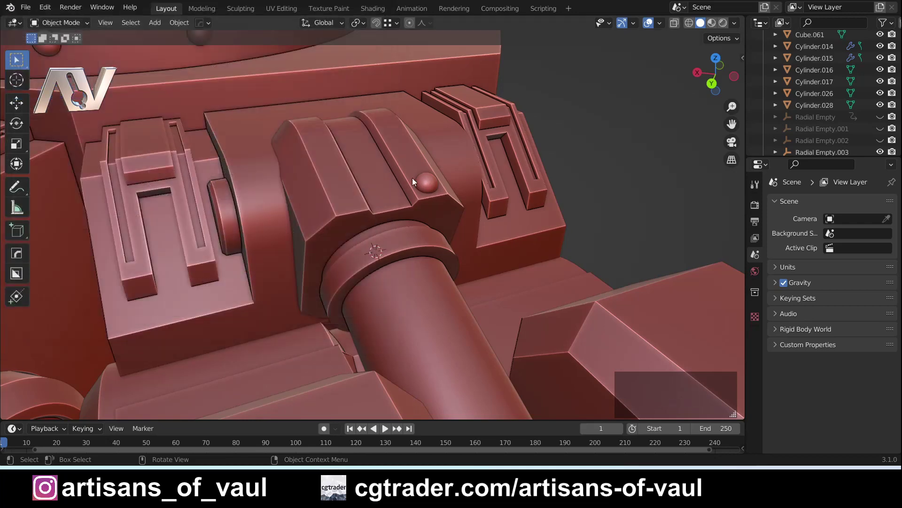
Step: Examine the angled piston housings and their side brackets around the mech's hull
scroll(376, 215, down, 2)
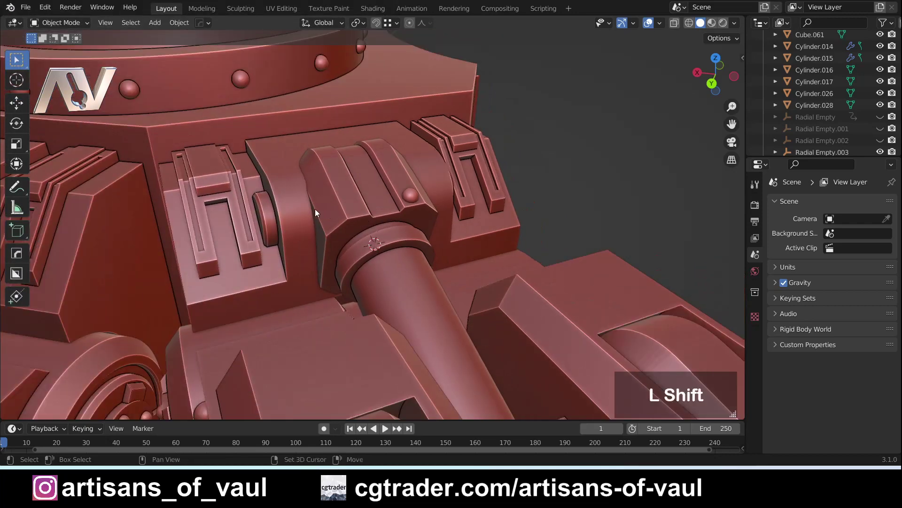
shift+middle_drag(315, 209, 559, 201)
middle_drag(247, 202, 411, 220)
scroll(337, 209, down, 1)
scroll(411, 221, up, 1)
middle_drag(323, 197, 346, 182)
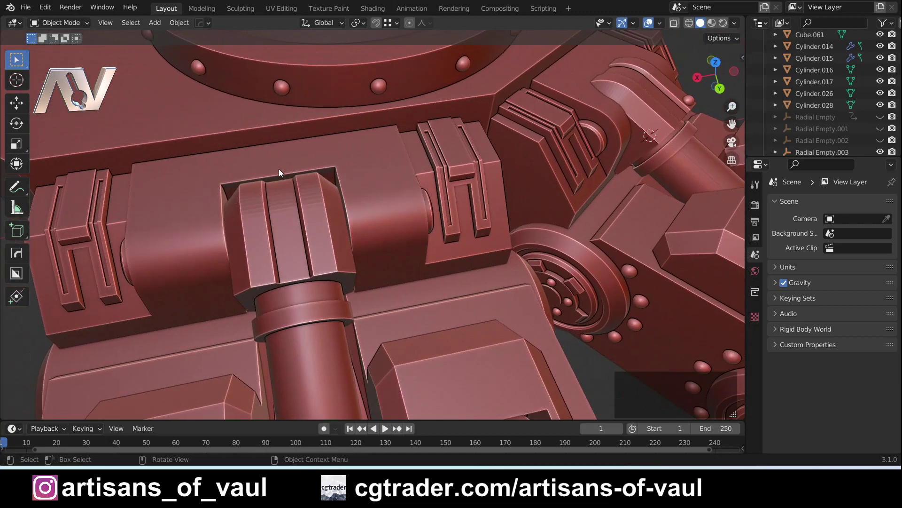
shift+middle_drag(464, 181, 284, 290)
scroll(495, 250, up, 2)
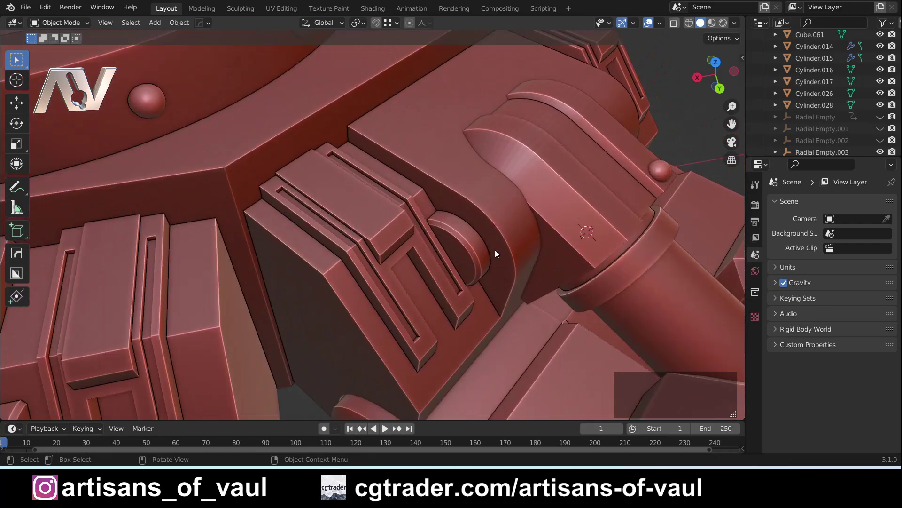
middle_drag(569, 252, 401, 268)
scroll(497, 274, down, 2)
Step: Add a cube aligned to the 3D cursor on the piston housing and scale it uniformly by 3.15
key(shift+a)
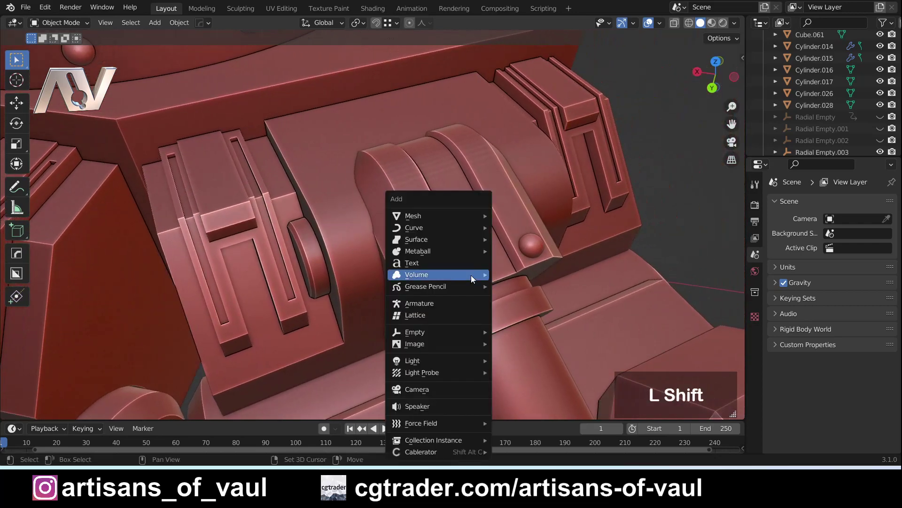
mouse_move(458, 215)
click(513, 238)
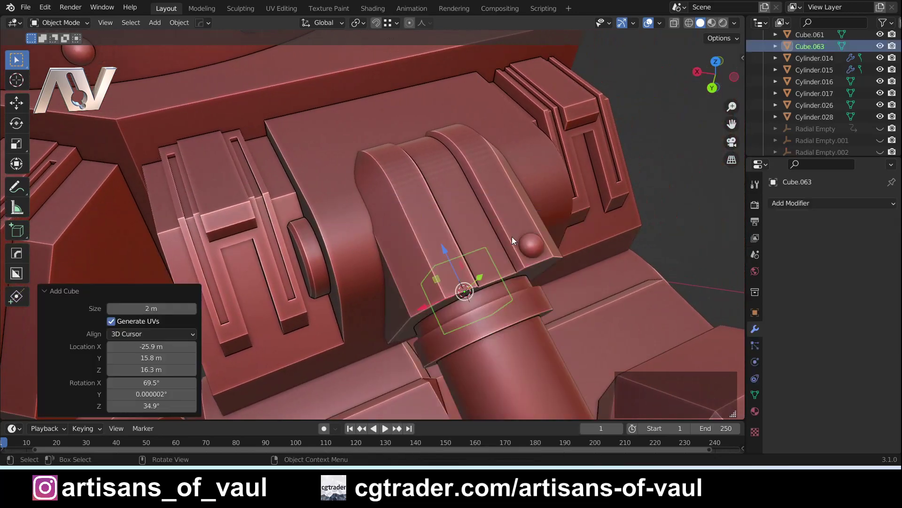
key(s)
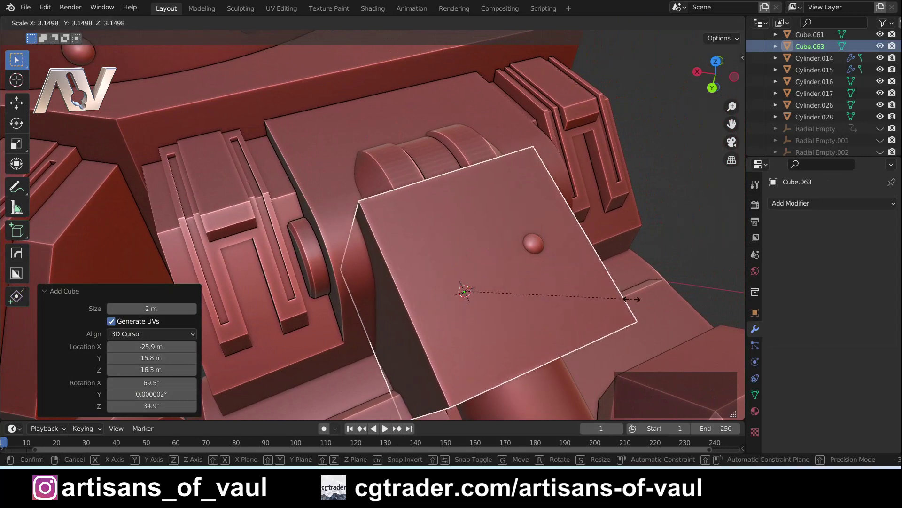
click(632, 299)
middle_drag(484, 308, 463, 264)
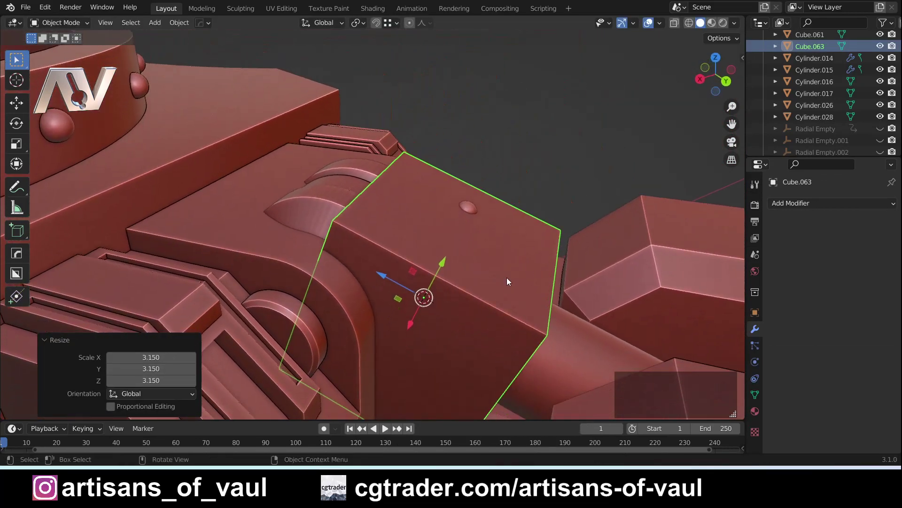
Step: Move the cube about 3.18 m along its local Z axis, back into the piston mount on the hull
key(g)
key(z)
key(z)
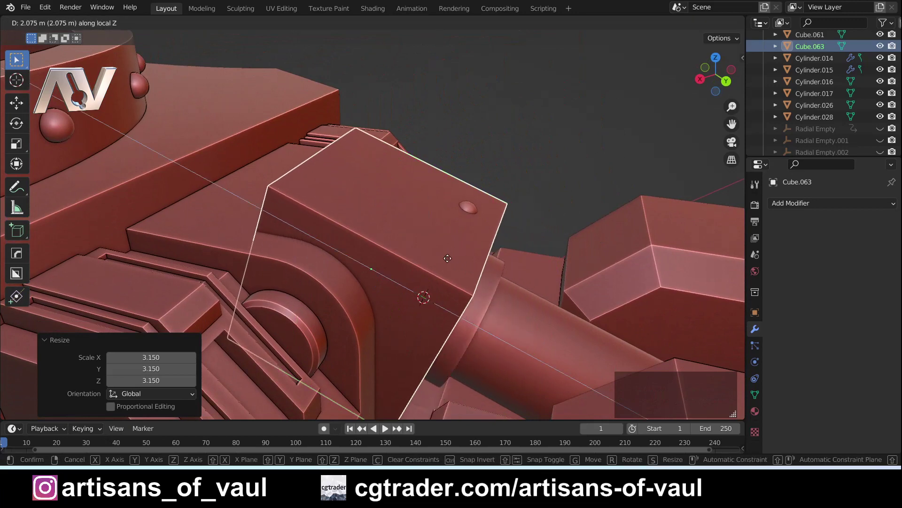
click(421, 246)
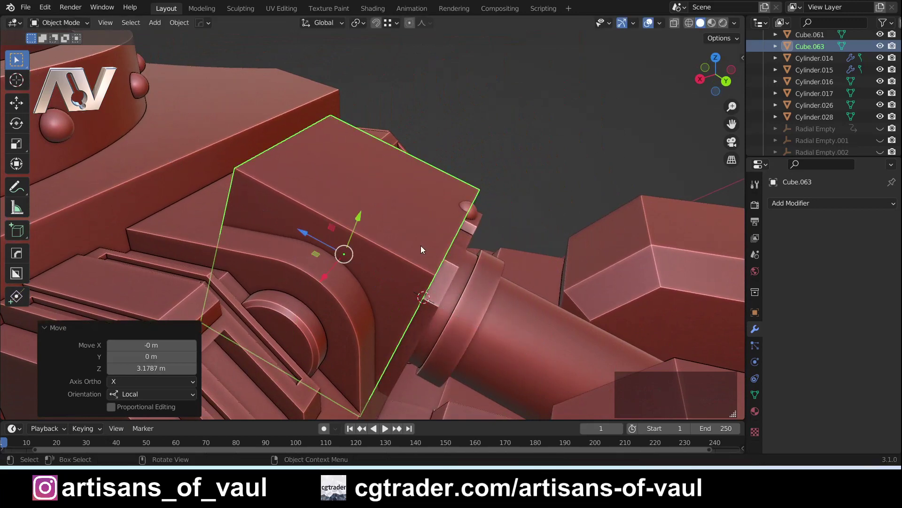
Step: Select the cube and the hull, and subtract the cube from the hull with a Boolean Difference
middle_drag(421, 245, 478, 170)
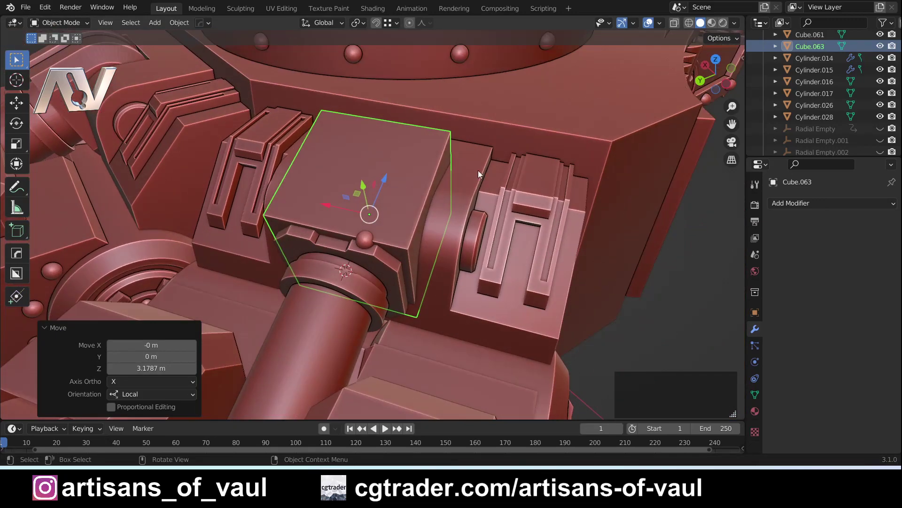
click(453, 239)
click(422, 187)
shift+click(478, 169)
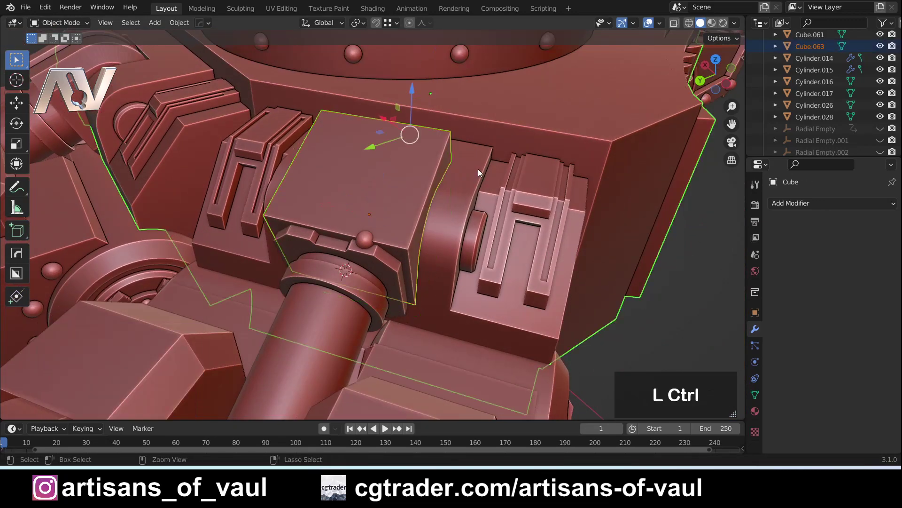
key(ctrl+KP_Subtract)
Step: Select the cutter cube and narrow it along its local X axis by a factor of about 0.90
middle_drag(478, 169, 350, 218)
click(303, 154)
shift+middle_drag(458, 162, 461, 199)
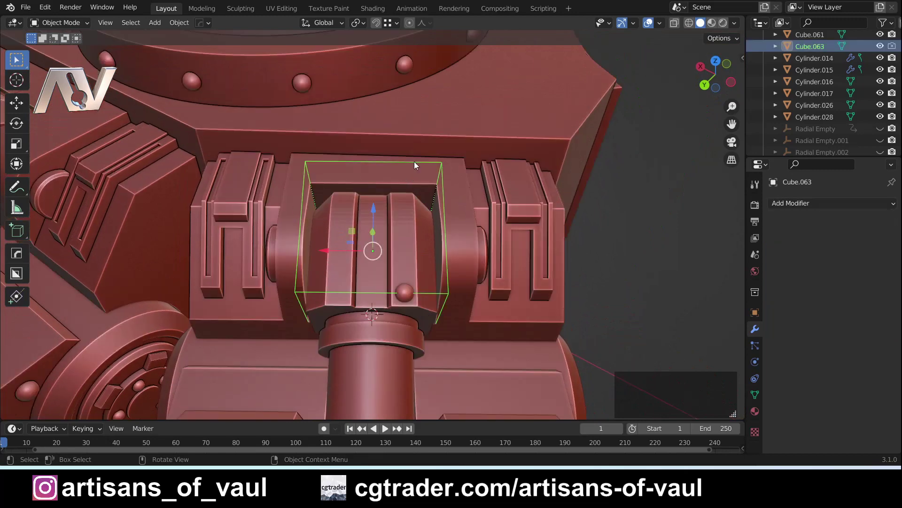
key(s)
key(x)
key(x)
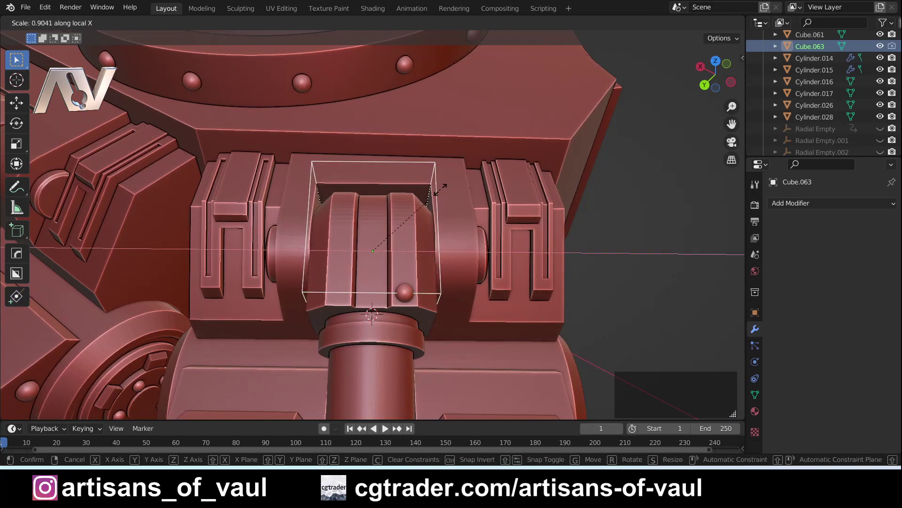
Step: Use HardOps Ever Scroll on the hull to bring up the cutter cube of its Boolean modifier
middle_drag(323, 196, 346, 238)
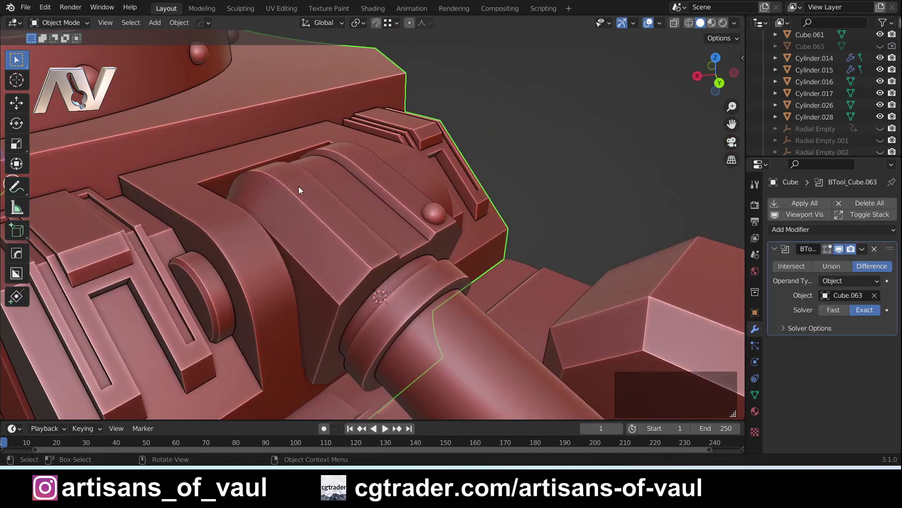
key(q)
click(290, 212)
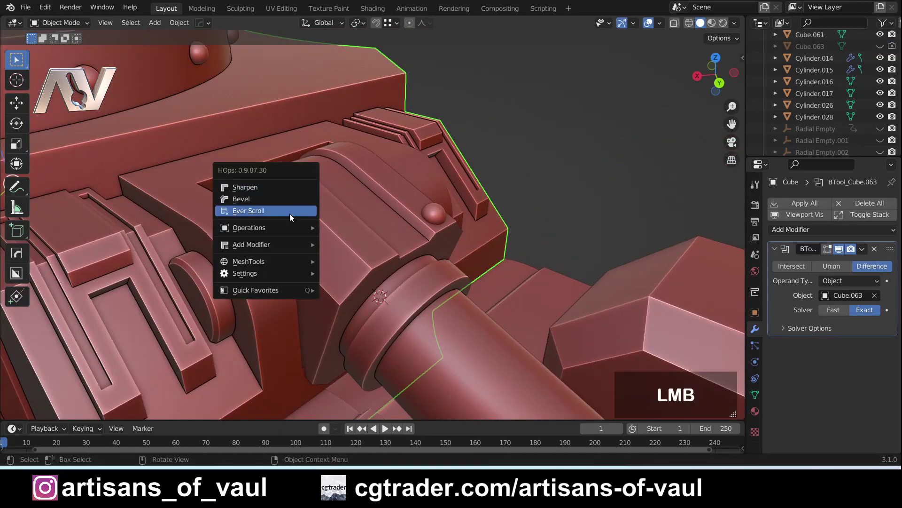
click(285, 178)
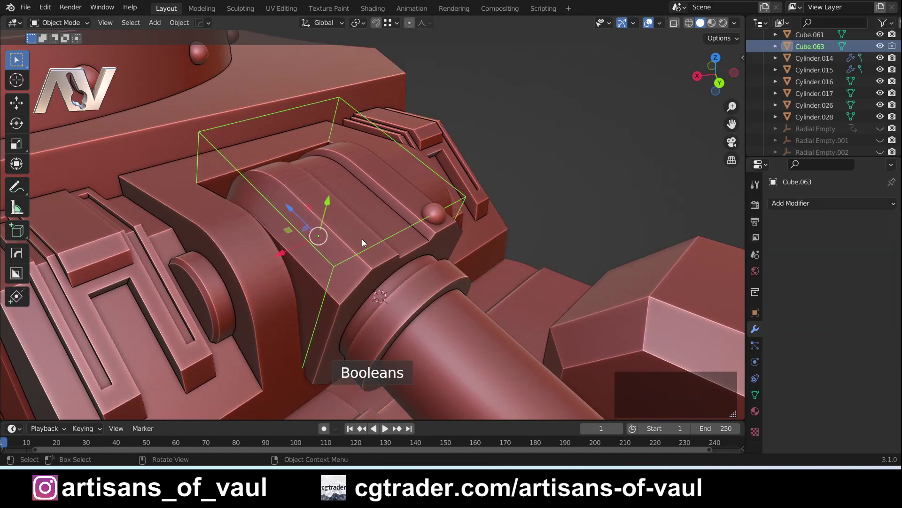
shift+middle_drag(362, 239, 330, 249)
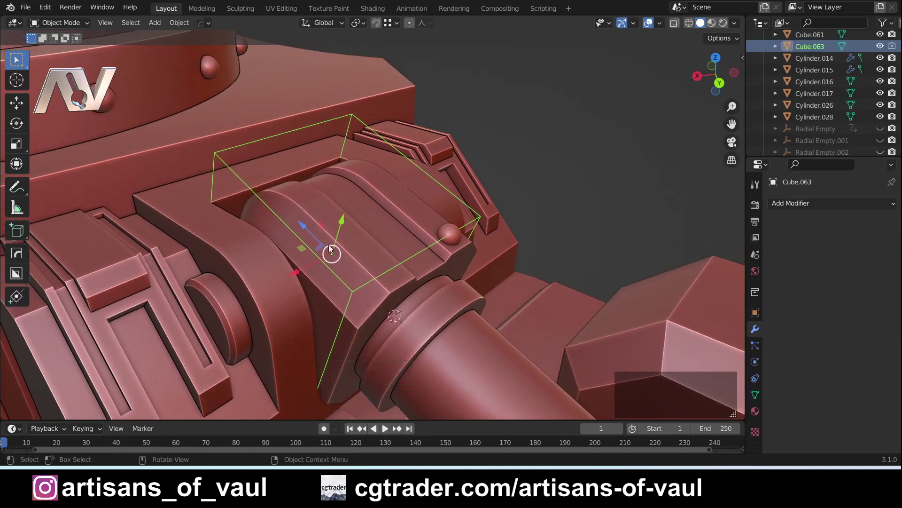
shift+middle_drag(334, 290, 364, 271)
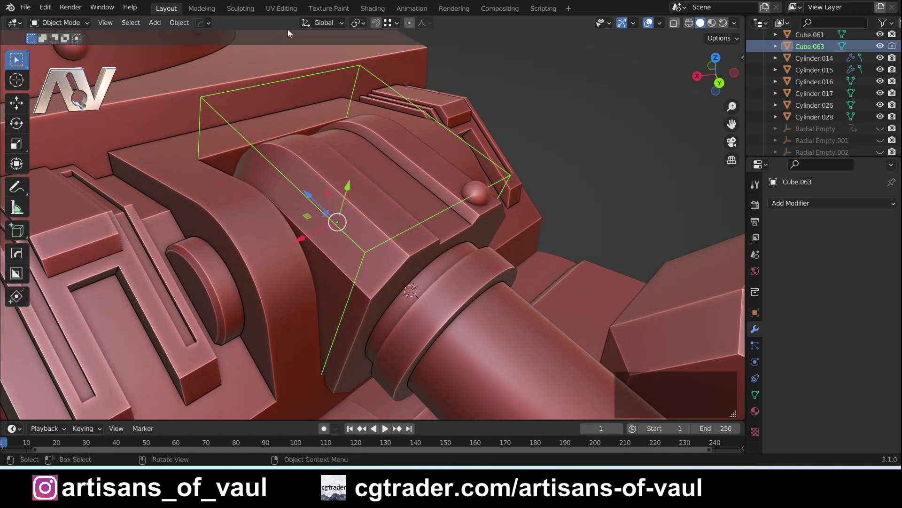
Step: Set the transform orientation to Local and select the cutter cube around the piston housing
click(331, 23)
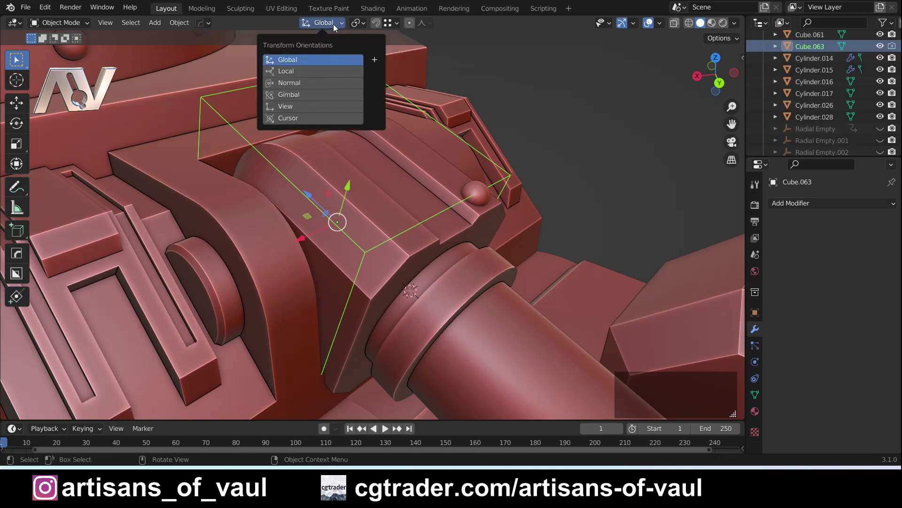
click(290, 71)
click(357, 242)
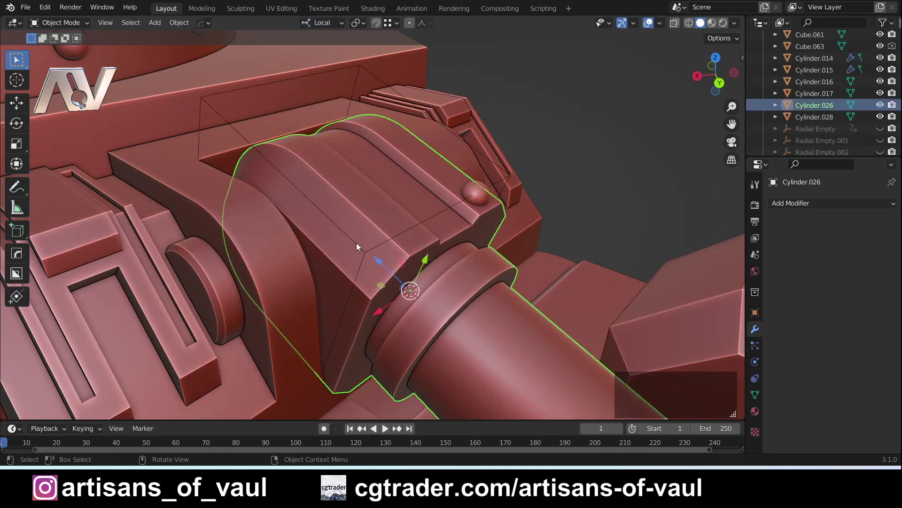
click(364, 248)
Step: In face editing, move the cutter cube's front face about 1 m outward along its local Z axis
key(Tab)
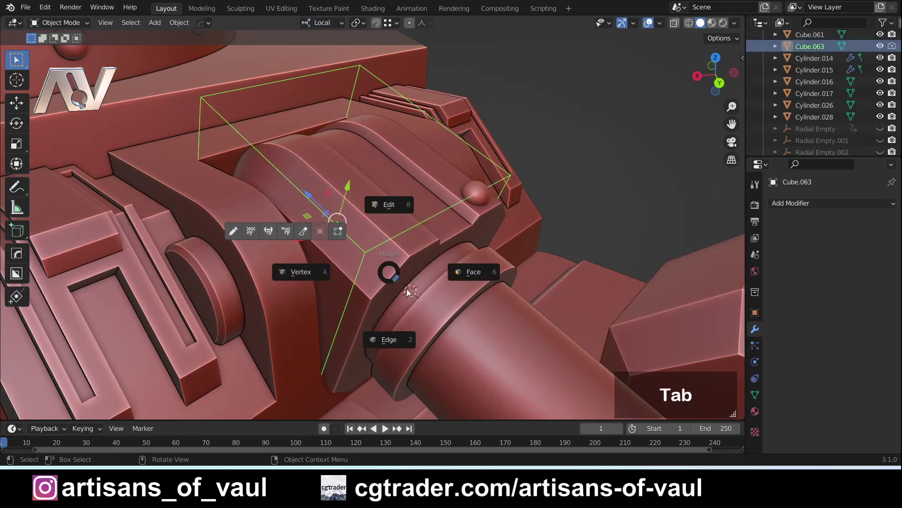
click(475, 274)
key(alt+a)
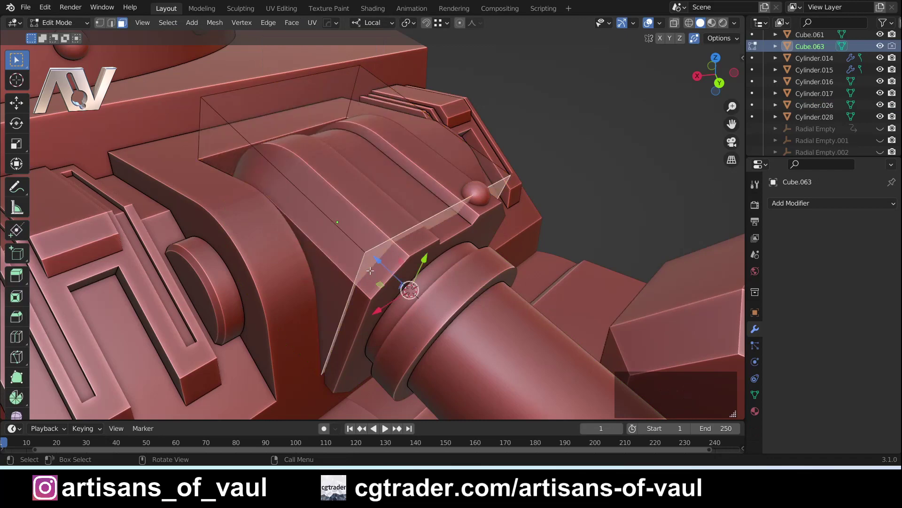
shift+middle_drag(361, 292, 363, 207)
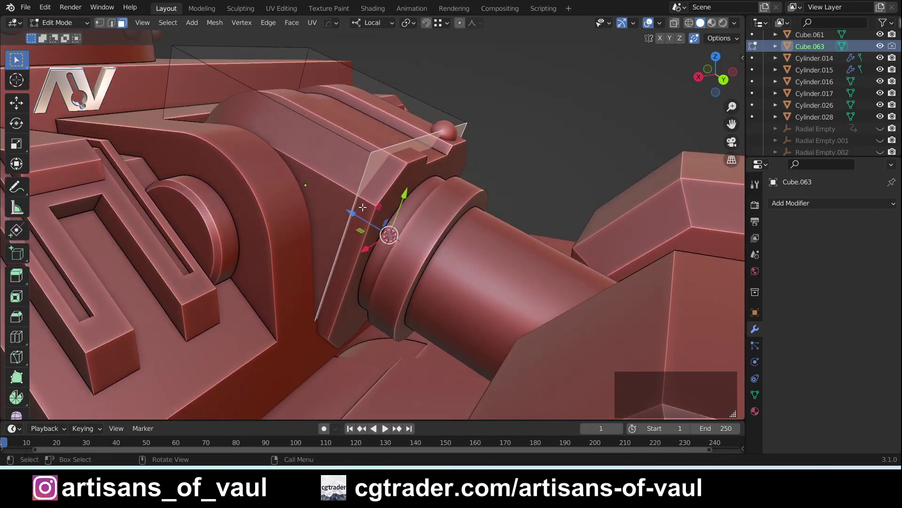
key(g)
key(z)
key(z)
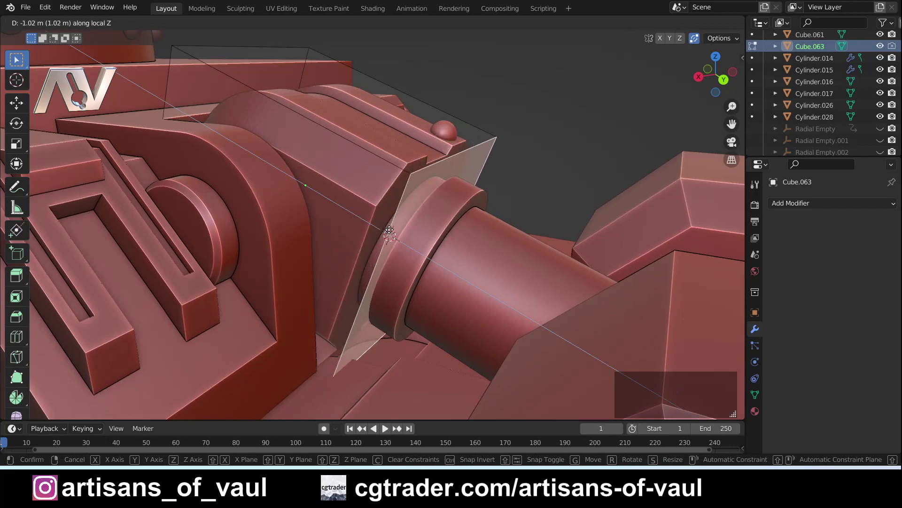
click(380, 252)
Step: Set the transform orientation back to Global and hide the cutter cube in Object Mode
shift+middle_drag(365, 304, 348, 356)
middle_drag(487, 230, 471, 248)
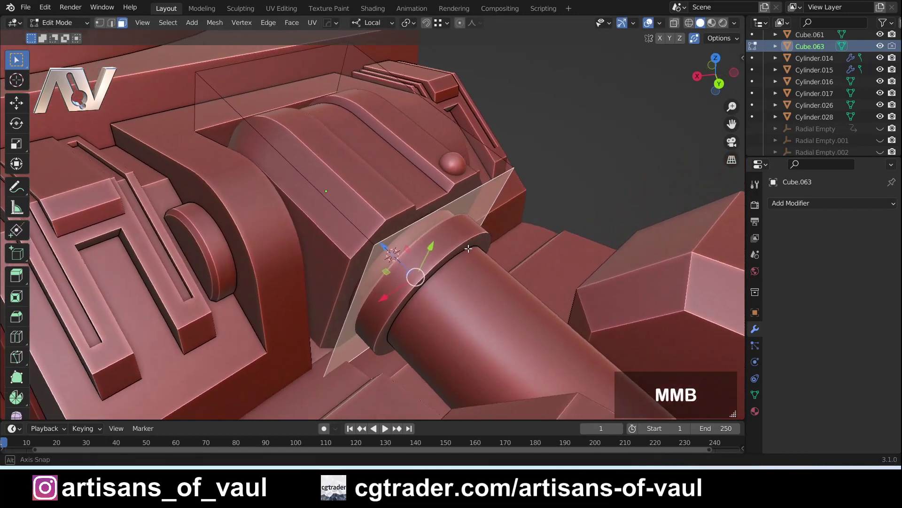
shift+middle_drag(420, 226, 462, 275)
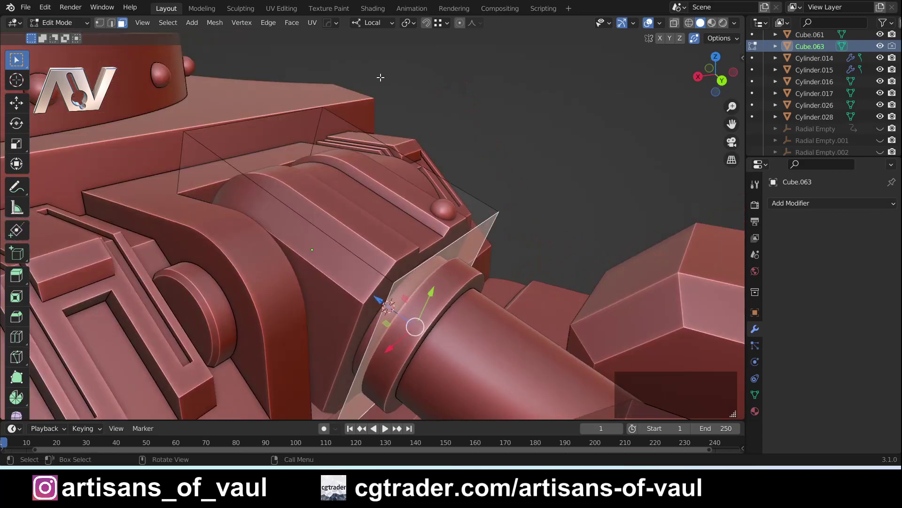
click(373, 24)
click(348, 58)
key(Tab)
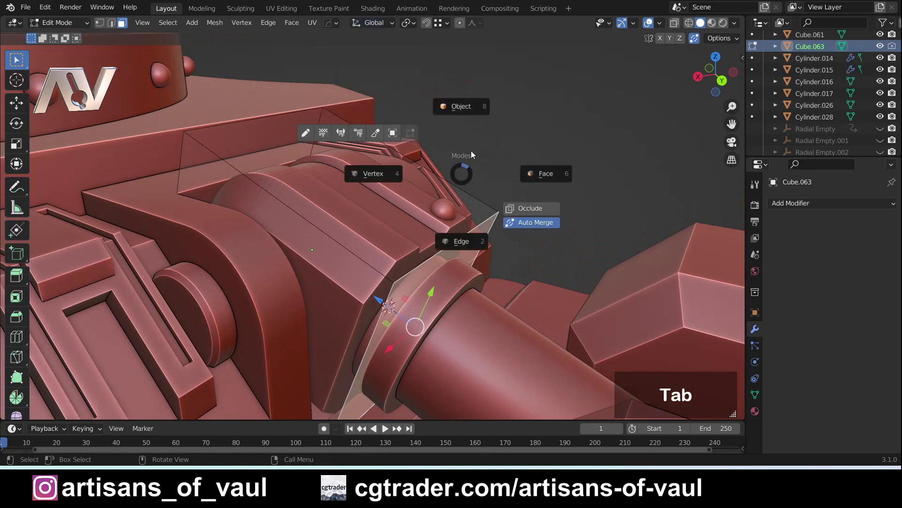
click(498, 213)
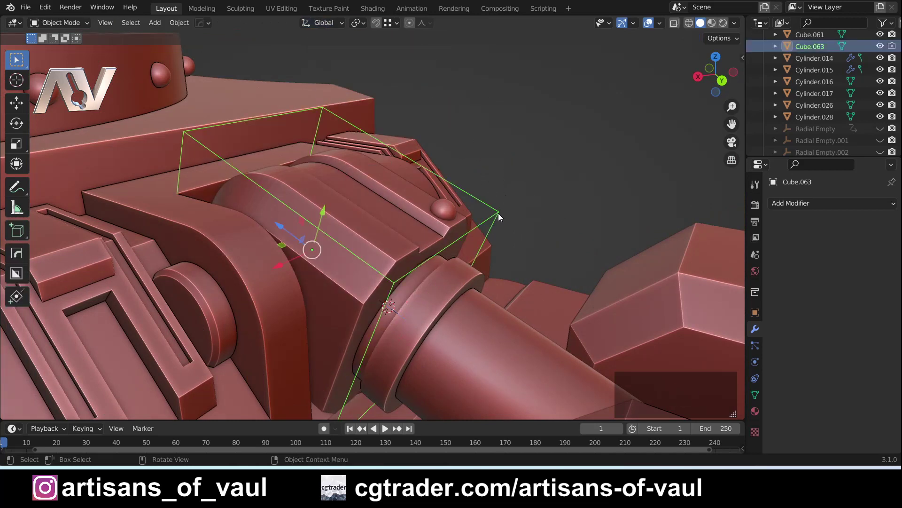
key(h)
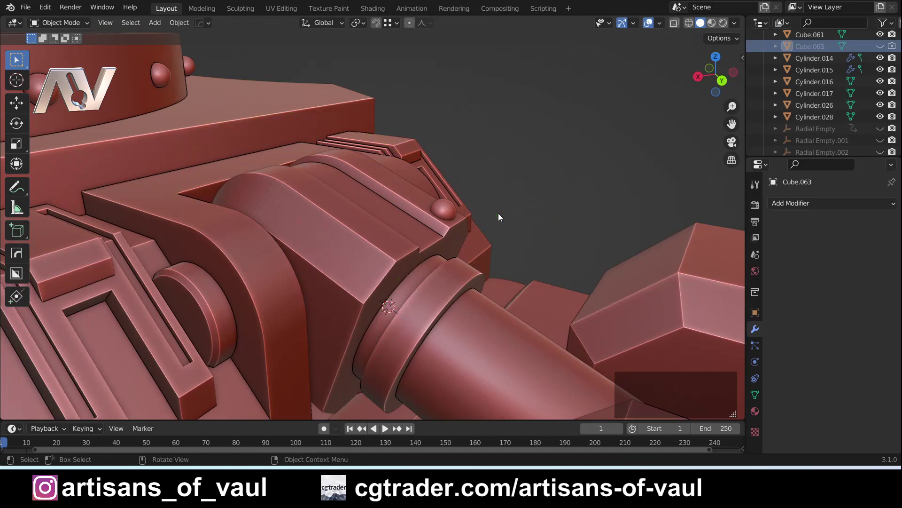
Step: Select the angled piston and its housing, and apply the object's rotation
shift+middle_drag(546, 181, 487, 214)
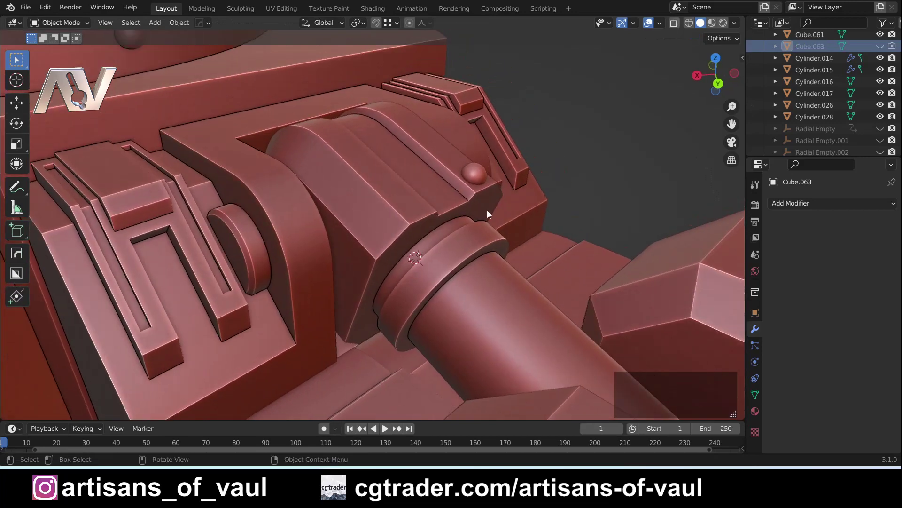
scroll(487, 210, down, 2)
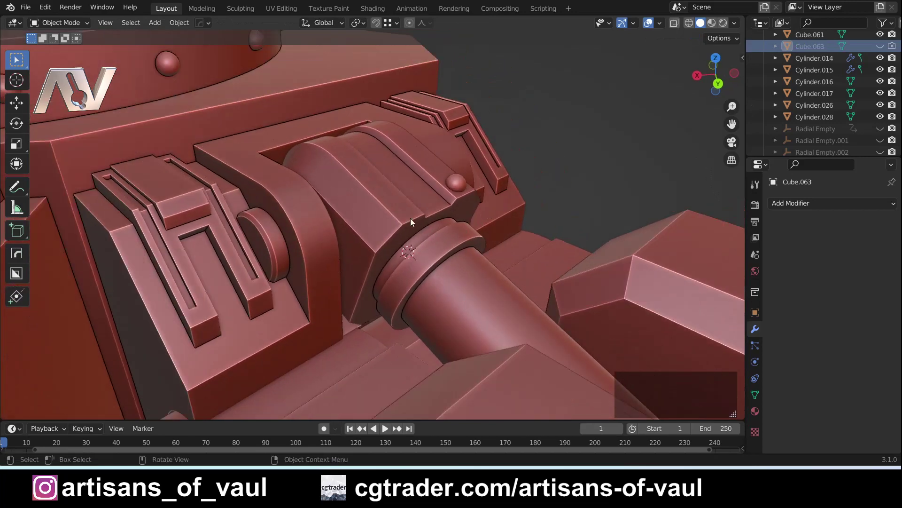
click(397, 211)
shift+middle_drag(475, 211, 461, 254)
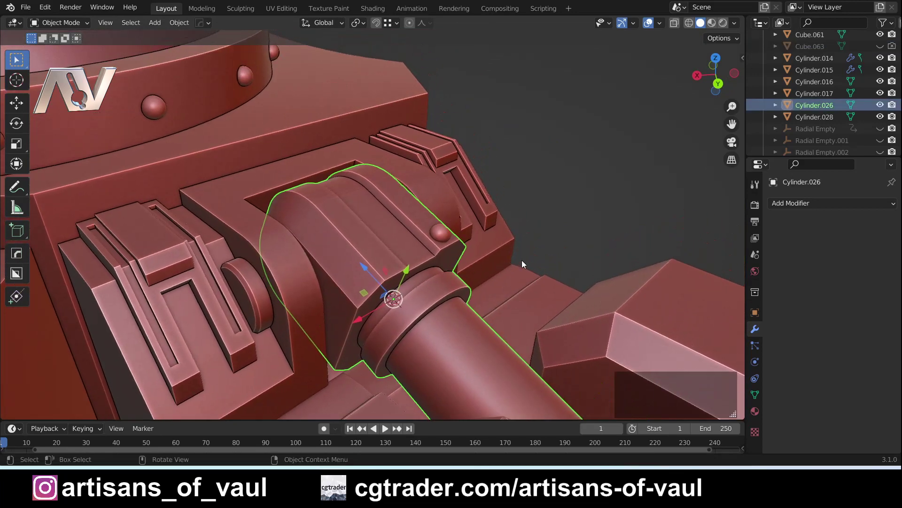
key(ctrl+a)
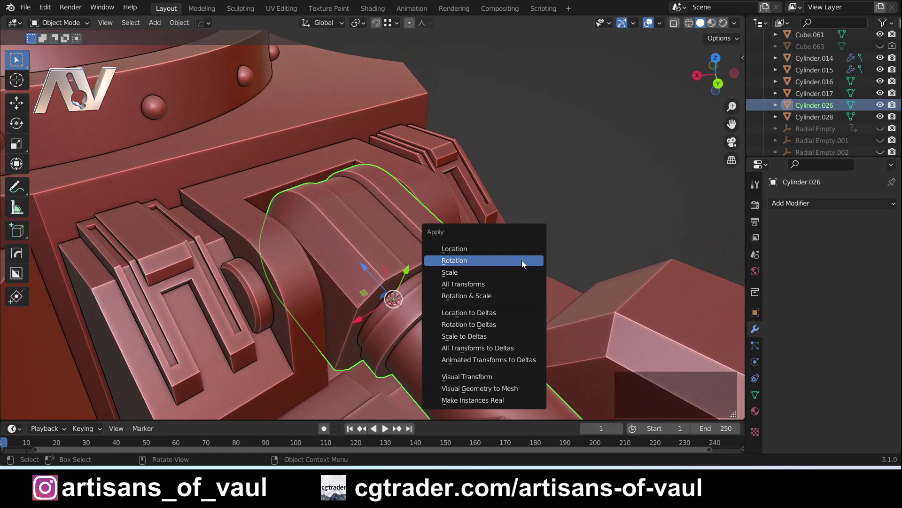
click(521, 262)
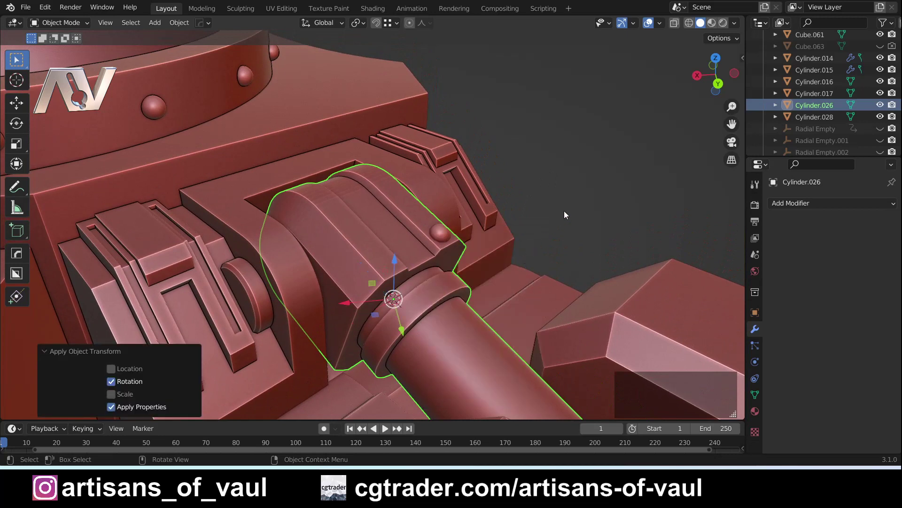
Step: Check the piston object's rotation values in its transform properties
key(n)
key(Escape)
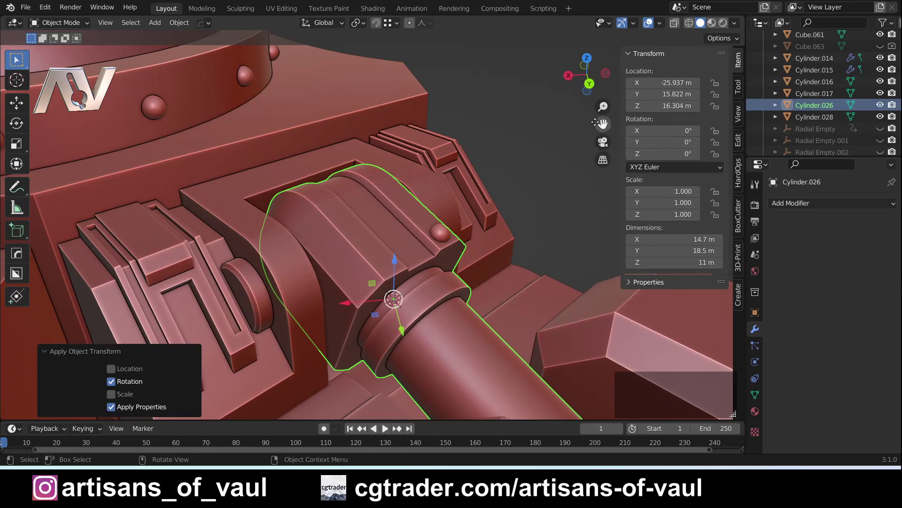
middle_drag(396, 250, 408, 230)
key(n)
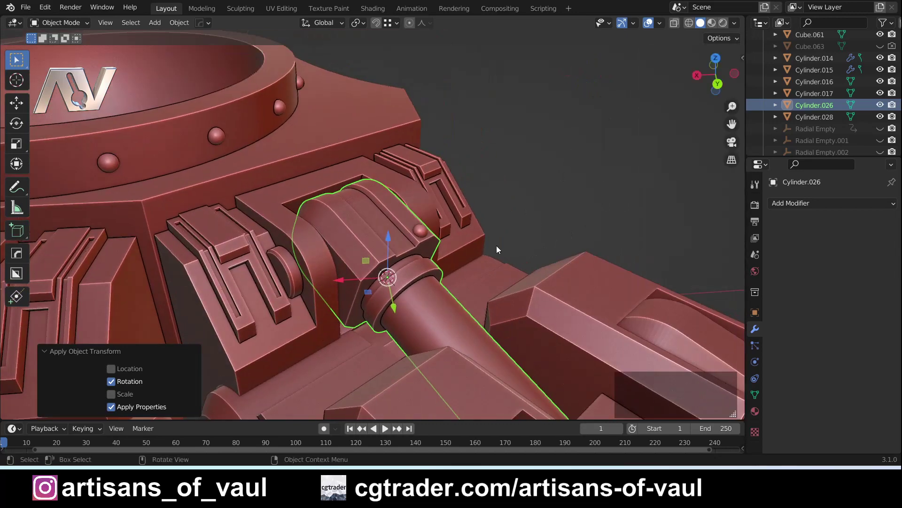
Step: Examine how the selected piston's axes are oriented relative to its angled housing and the surrounding brackets
scroll(410, 268, up, 3)
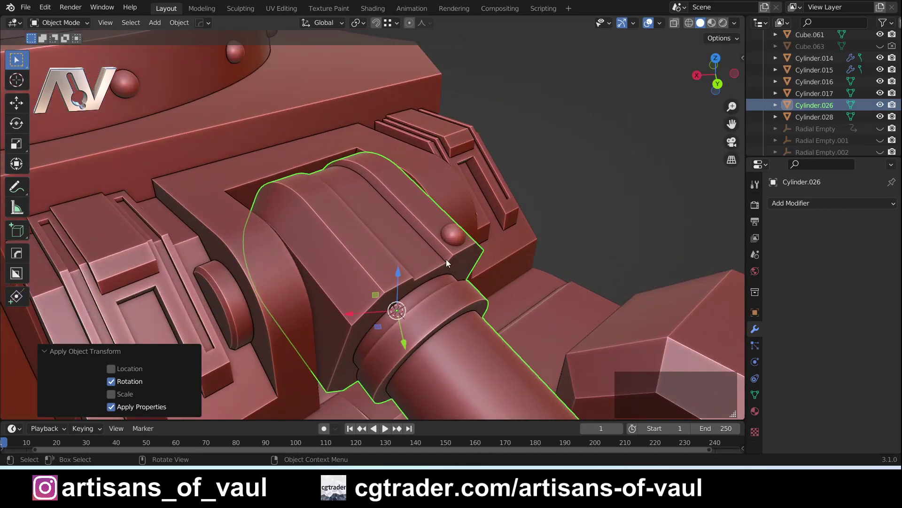
middle_drag(444, 259, 434, 311)
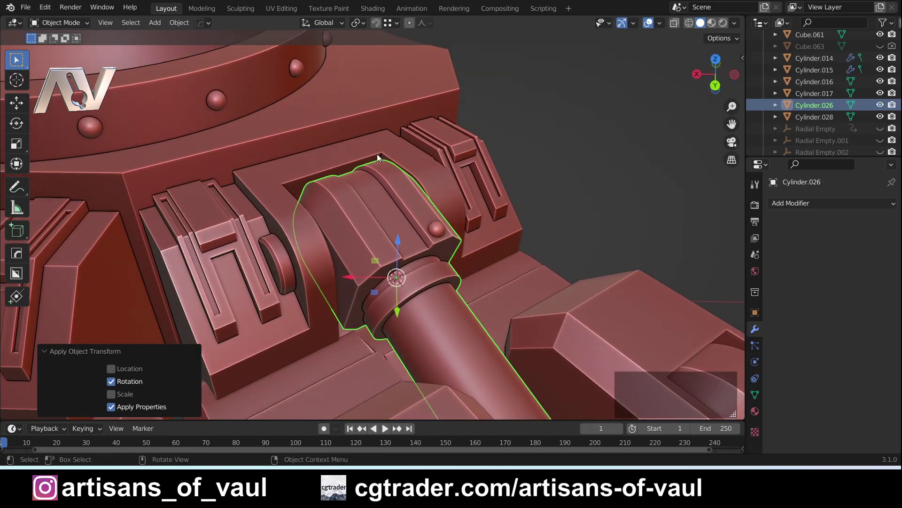
click(526, 174)
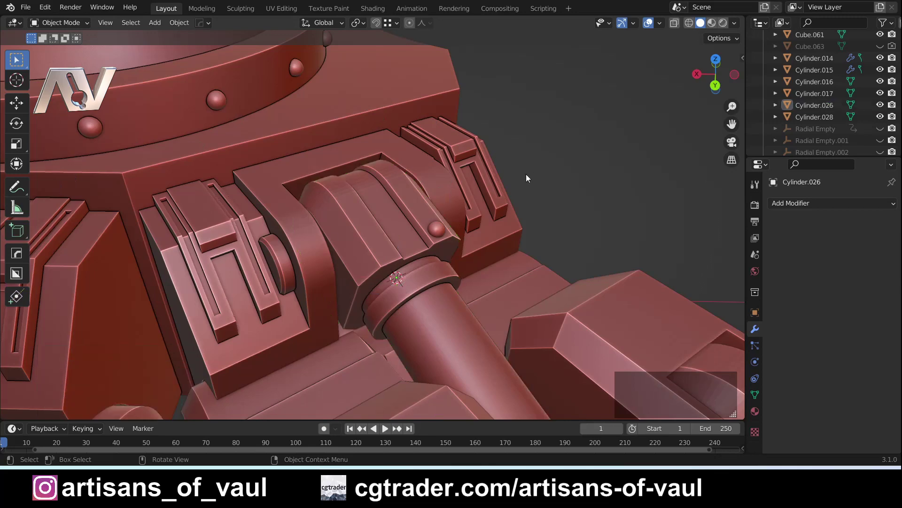
click(383, 241)
middle_drag(467, 236, 380, 238)
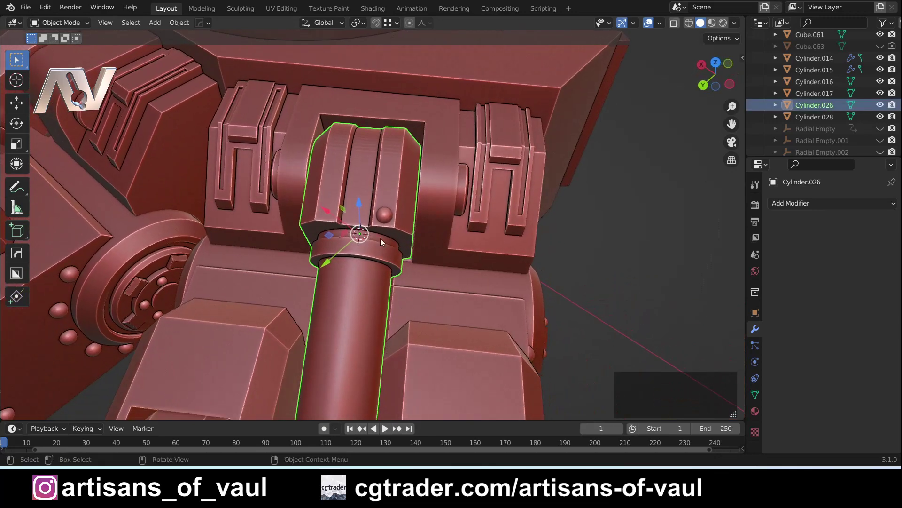
shift+middle_drag(318, 205, 362, 244)
scroll(436, 247, up, 4)
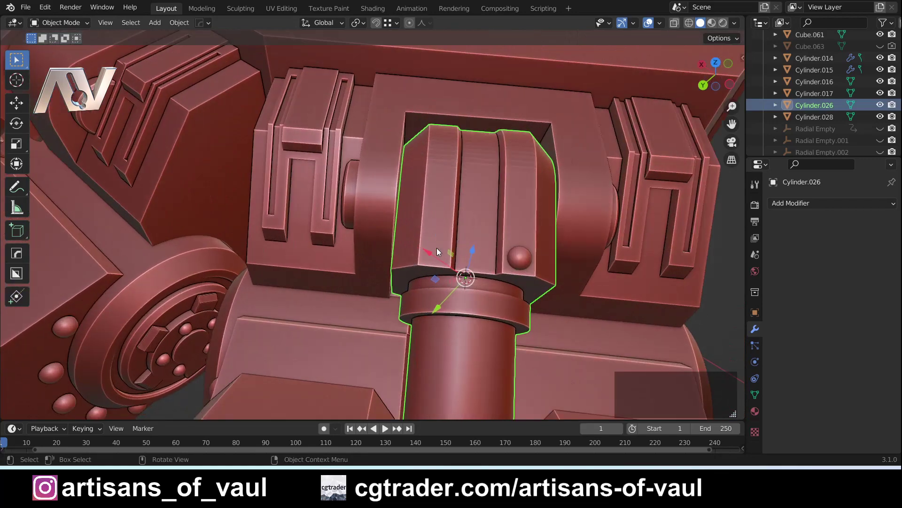
shift+middle_drag(436, 247, 410, 244)
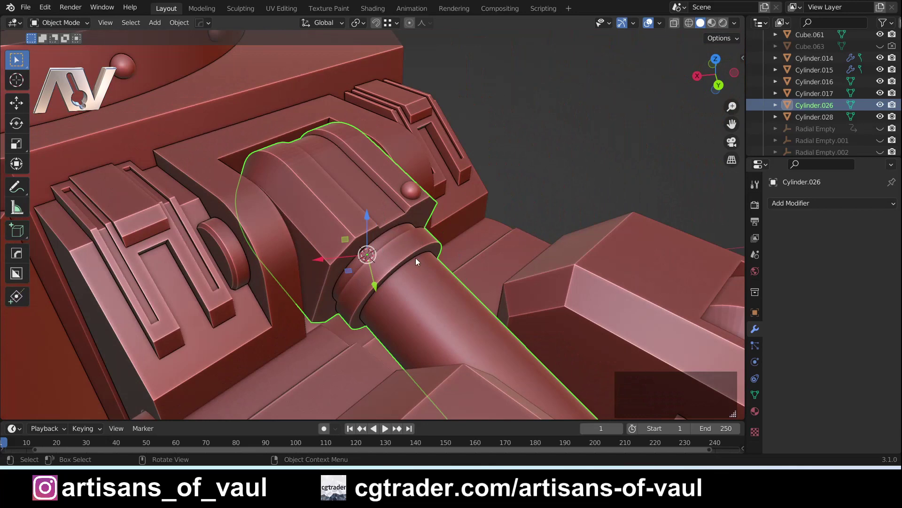
Step: Enter face editing on the angled piston and display its face normals with a larger line size
scroll(415, 258, up, 2)
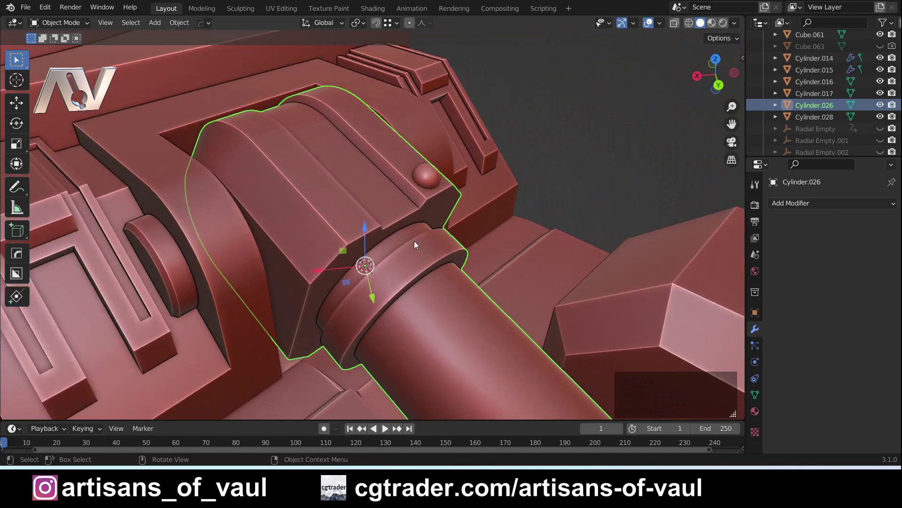
middle_drag(438, 307, 432, 250)
scroll(429, 254, up, 2)
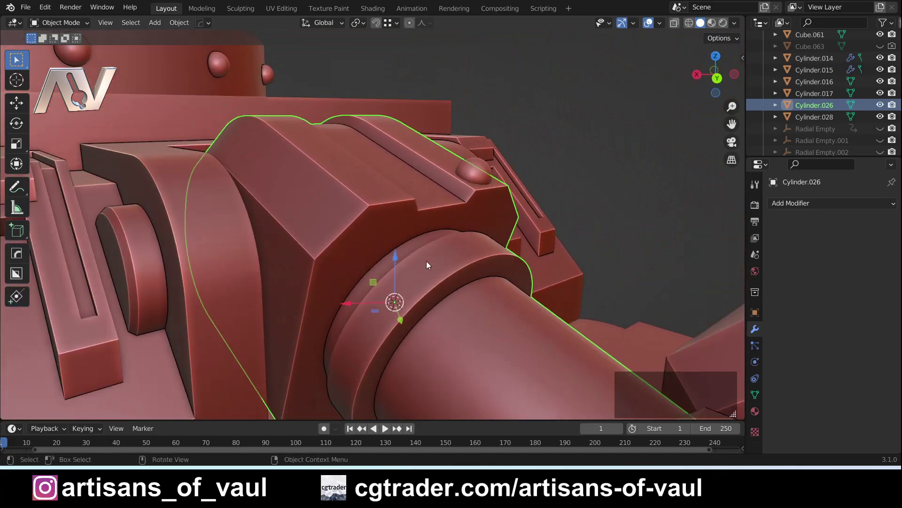
key(Tab)
click(500, 265)
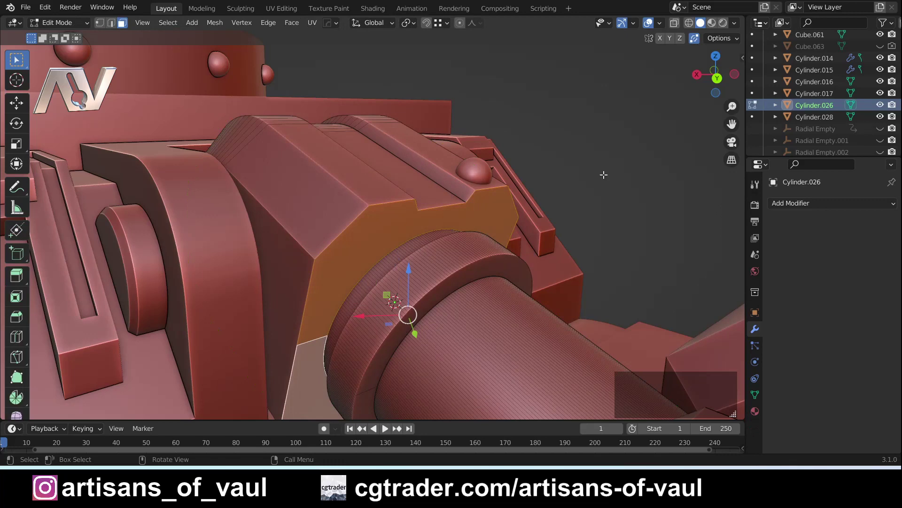
click(659, 23)
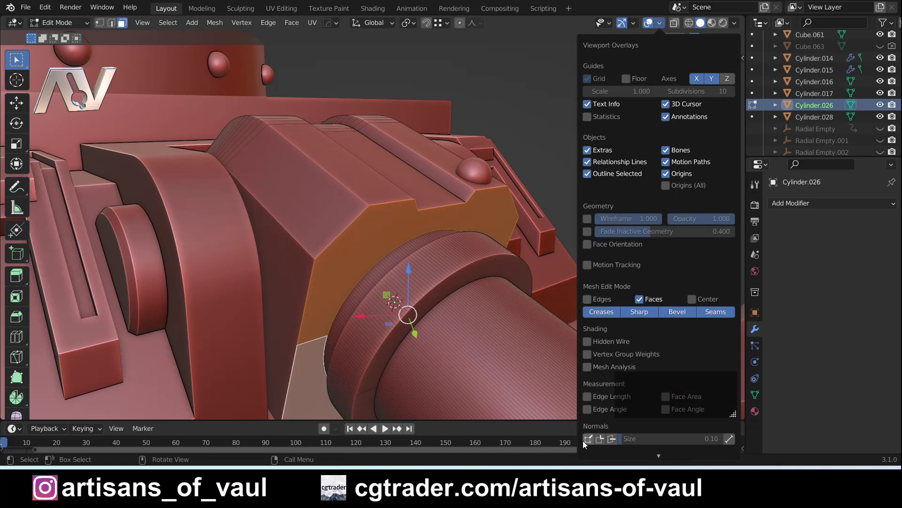
click(611, 438)
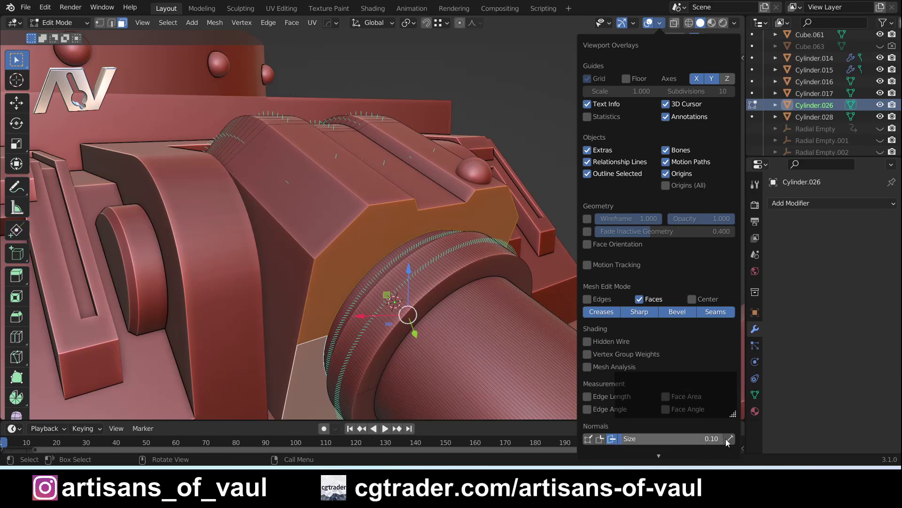
mouse_move(684, 441)
mouse_down()
mouse_move(722, 441)
mouse_move(710, 441)
mouse_up()
Step: Examine the directions of the face normals around the piston housing and collar from several angles
middle_drag(420, 134, 420, 271)
scroll(454, 320, up, 1)
middle_drag(435, 350, 320, 206)
scroll(414, 191, down, 2)
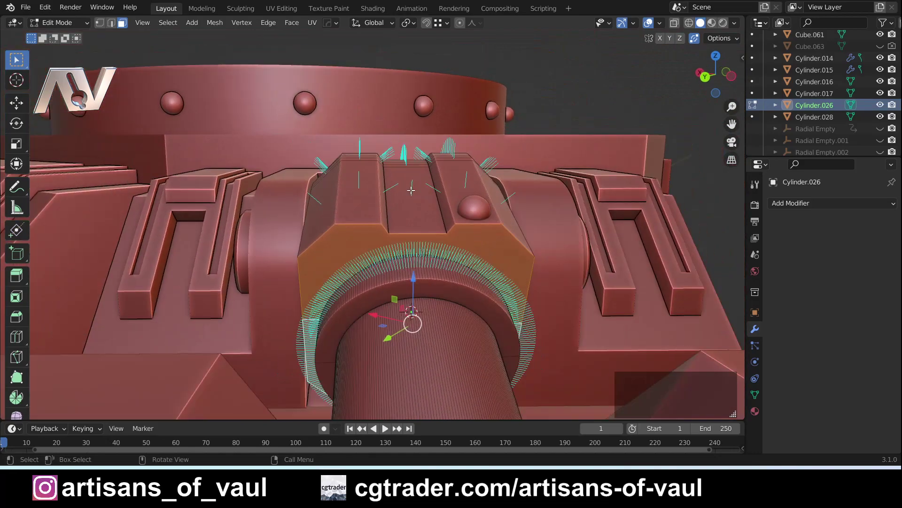
shift+middle_drag(415, 190, 442, 153)
shift+middle_drag(419, 209, 442, 244)
scroll(442, 245, down, 4)
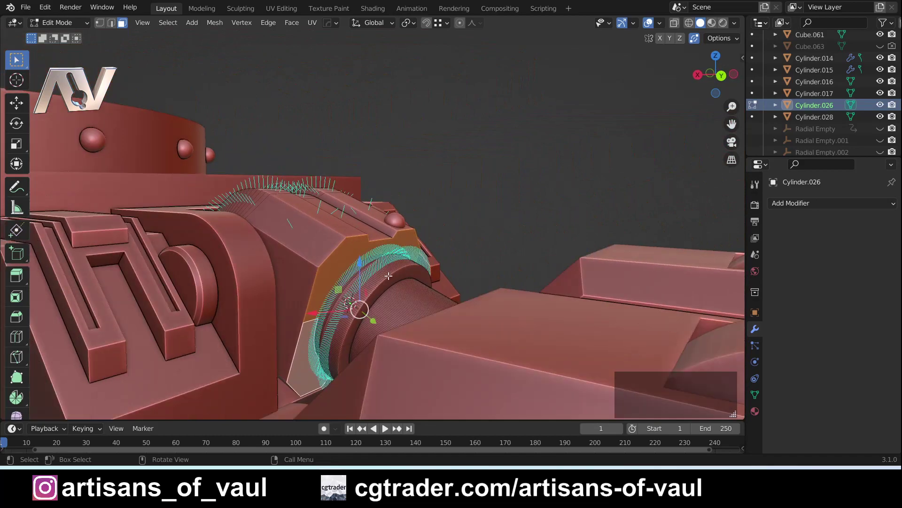
middle_drag(380, 285, 384, 329)
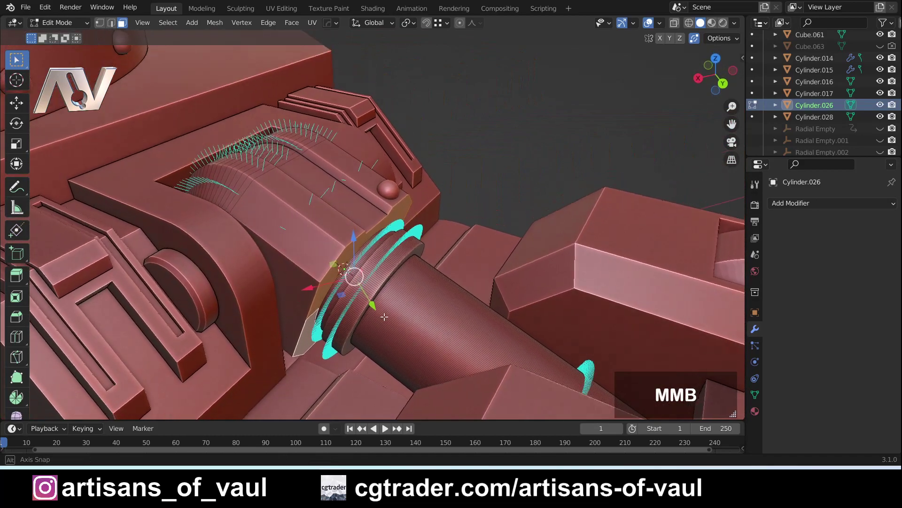
Step: Isolate the piston in local view and select the sloped floor face of the groove on its housing
key(KP_Divide)
scroll(384, 316, up, 4)
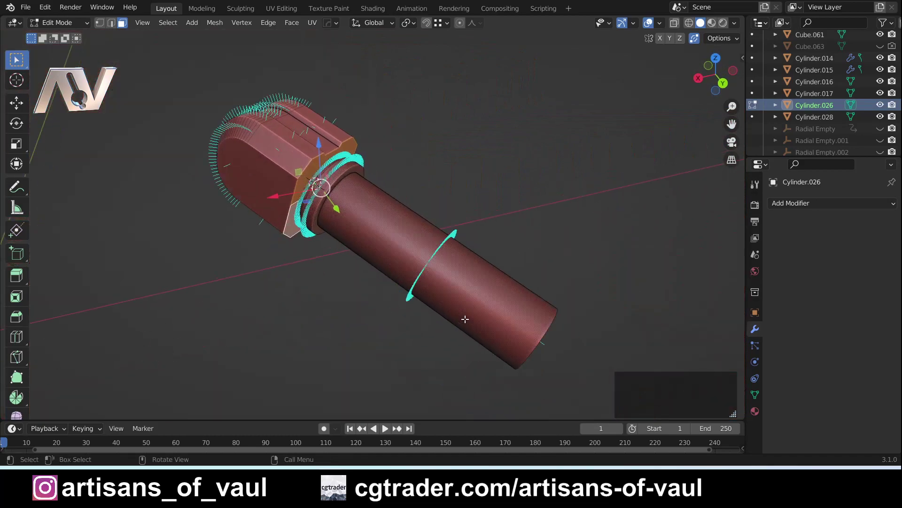
shift+middle_drag(321, 167, 388, 270)
scroll(390, 266, up, 2)
scroll(388, 269, up, 1)
middle_drag(286, 272, 333, 268)
scroll(332, 271, up, 2)
middle_drag(247, 239, 188, 256)
click(350, 220)
middle_drag(349, 220, 302, 216)
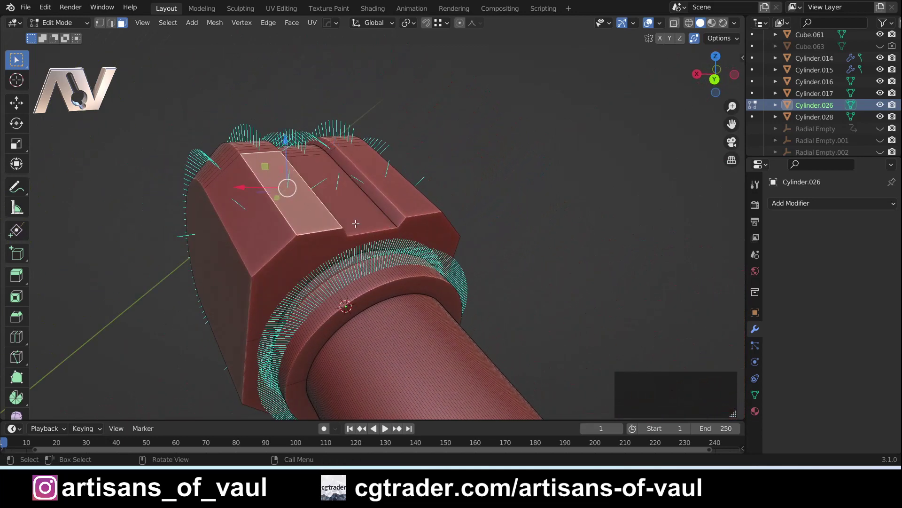
scroll(338, 202, up, 5)
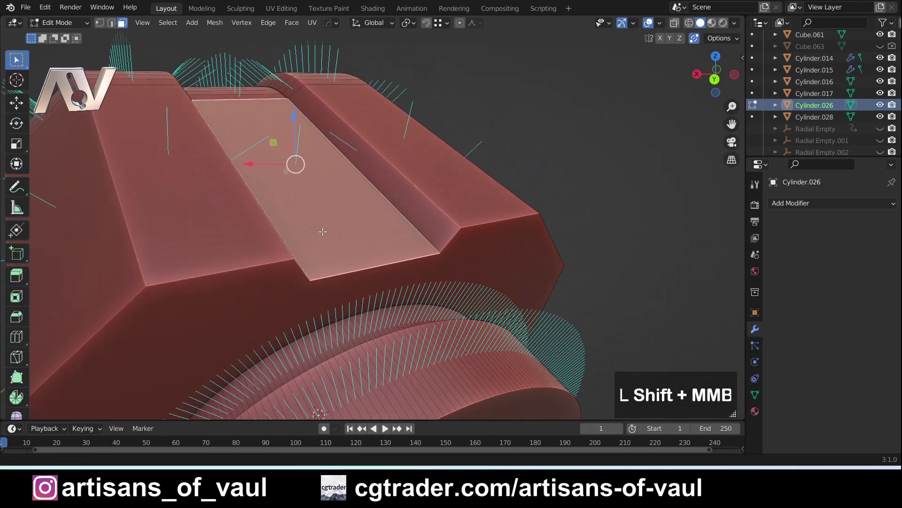
shift+middle_drag(299, 143, 311, 185)
Step: Set the transform orientation to Normal and make the object gizmo align with the selected face's normal
click(382, 23)
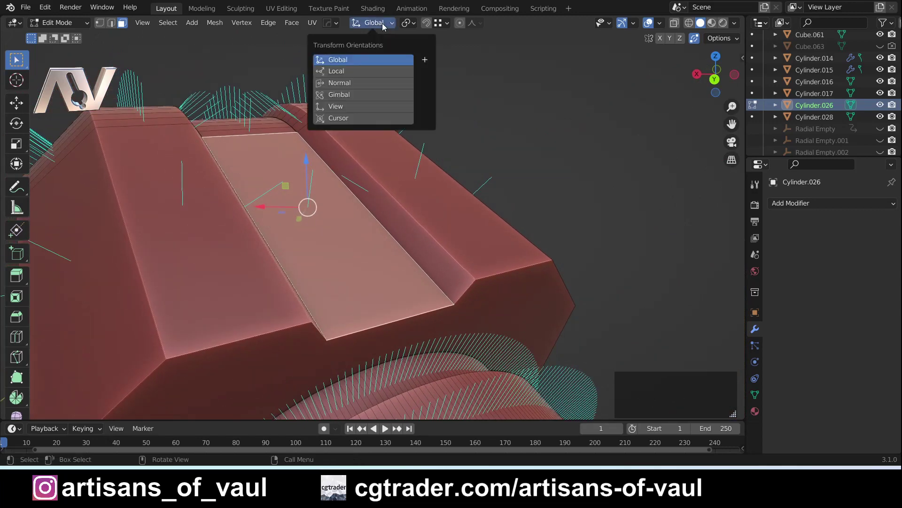
click(358, 82)
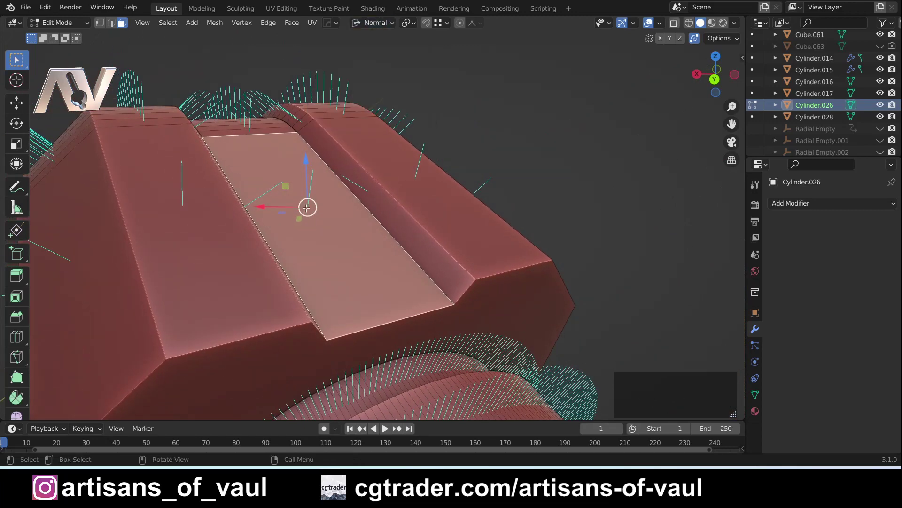
click(634, 22)
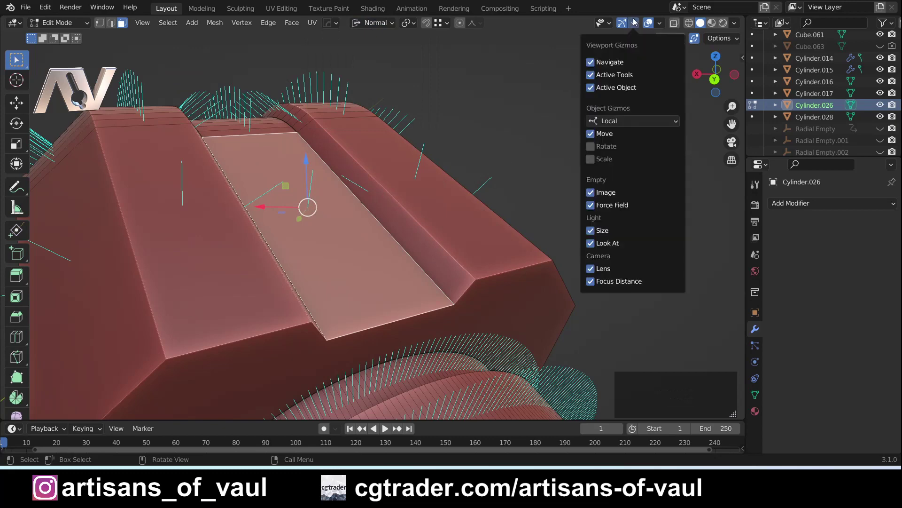
click(617, 120)
click(617, 178)
shift+middle_drag(315, 214, 368, 210)
Step: Try moving the groove's floor face along its normal Z axis
scroll(376, 234, down, 2)
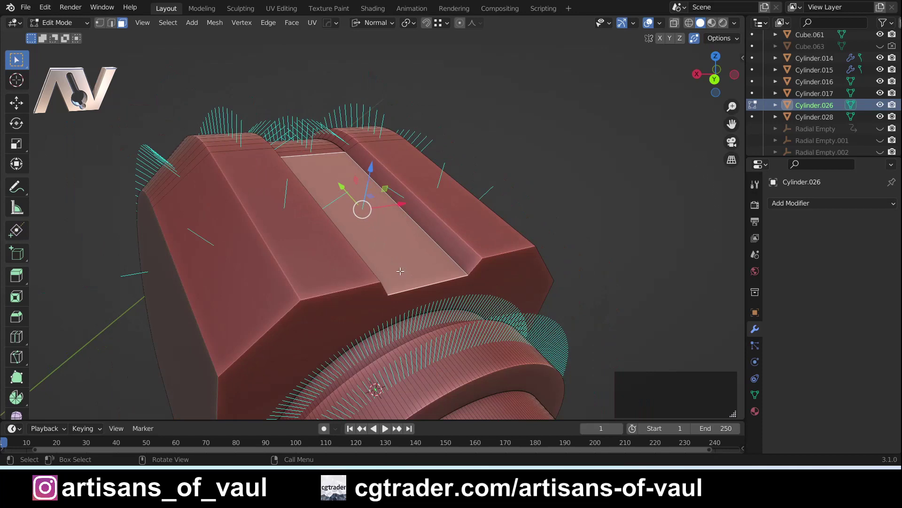
scroll(404, 255, up, 1)
shift+middle_drag(409, 299, 338, 232)
scroll(338, 237, up, 2)
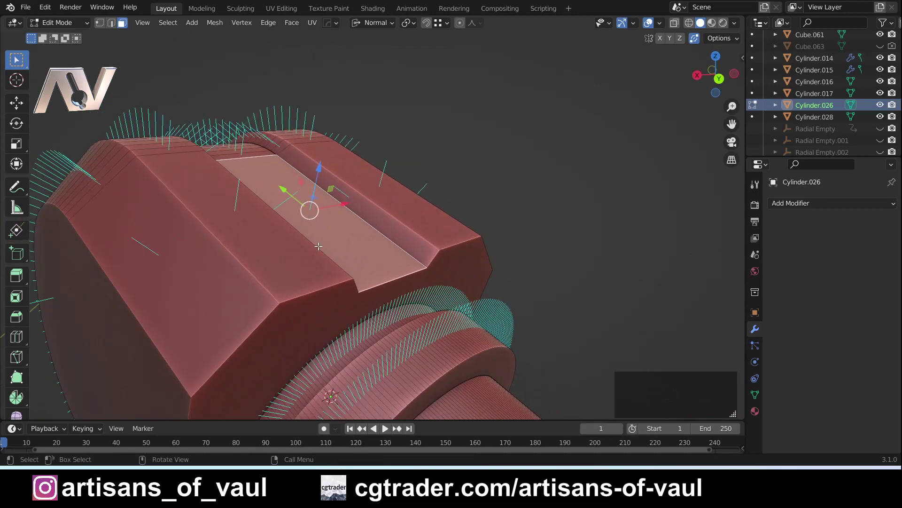
scroll(319, 242, up, 2)
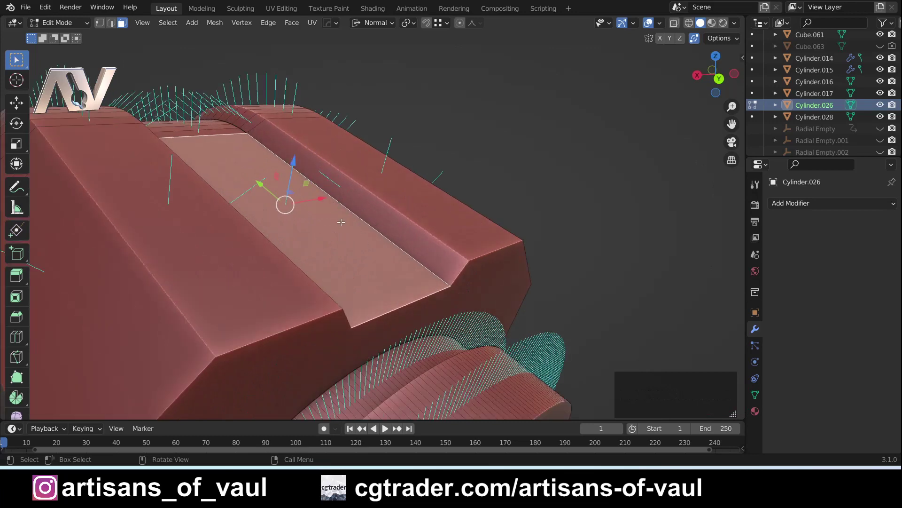
scroll(324, 215, down, 3)
scroll(355, 244, up, 3)
middle_drag(374, 270, 347, 254)
key(g)
key(z)
key(z)
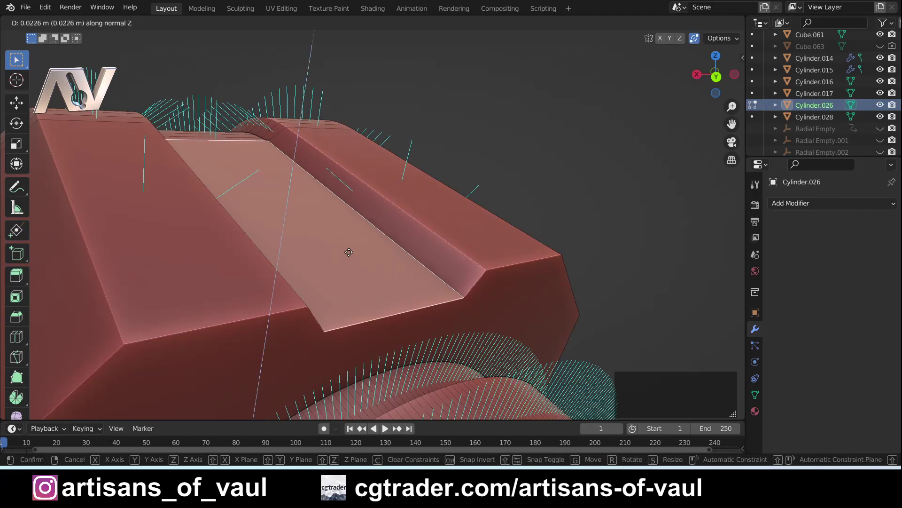
click(377, 264)
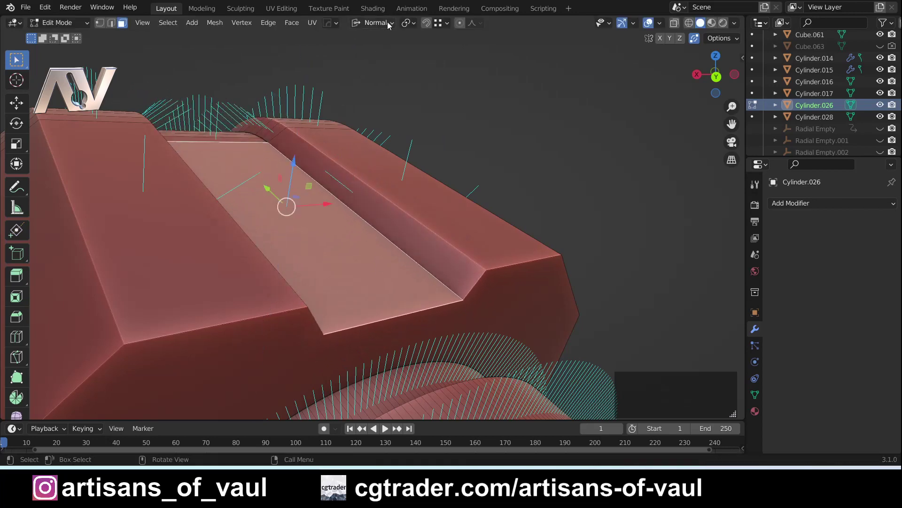
Step: Add both sloped side walls of the groove to the floor face selection
scroll(363, 244, down, 3)
shift+middle_drag(310, 271, 314, 223)
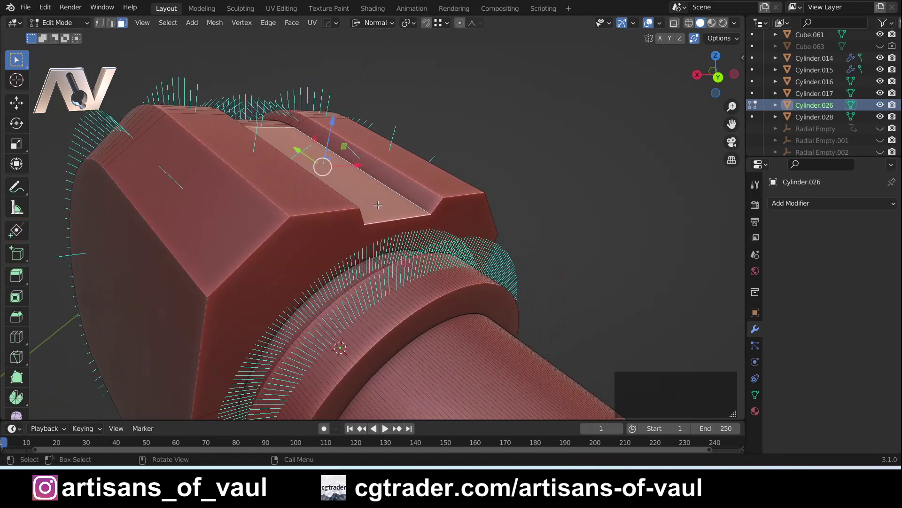
scroll(348, 207, up, 2)
middle_drag(367, 196, 320, 241)
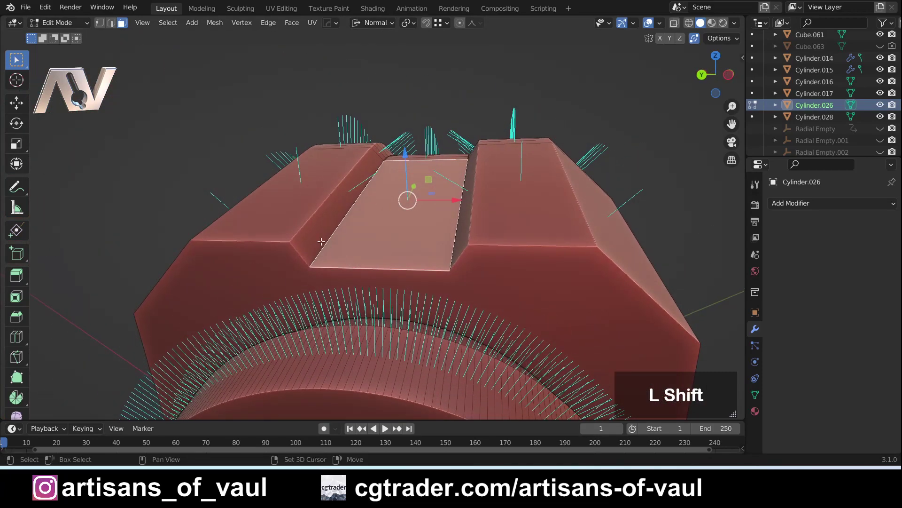
shift+click(316, 235)
shift+click(463, 247)
middle_drag(463, 247, 412, 252)
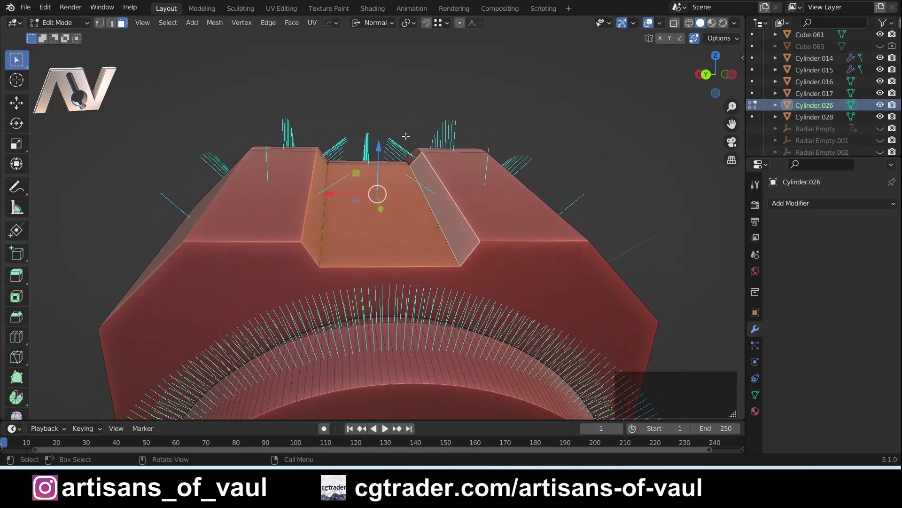
Step: Compare the Normal gizmo with one side wall added to the groove floor, and reselect only the floor face
click(356, 230)
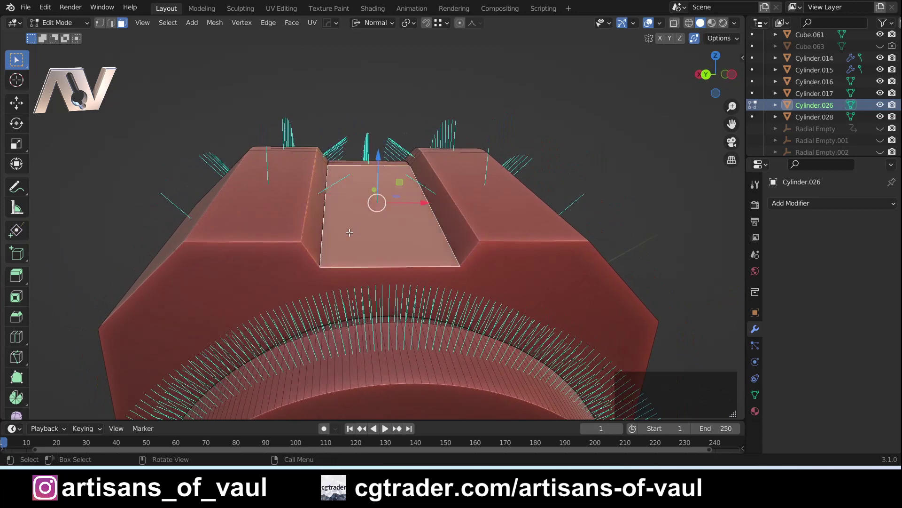
shift+click(308, 225)
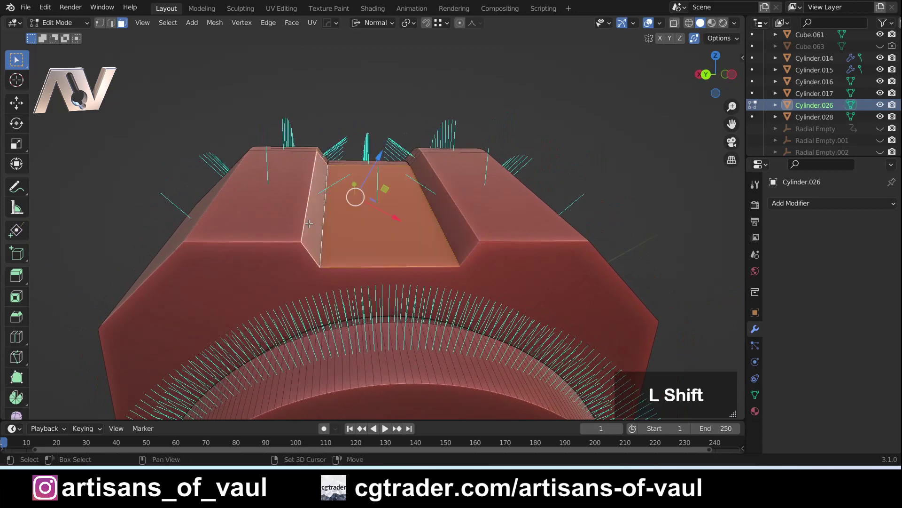
click(374, 240)
middle_drag(374, 240, 350, 220)
middle_drag(425, 257, 336, 269)
shift+middle_drag(448, 266, 306, 263)
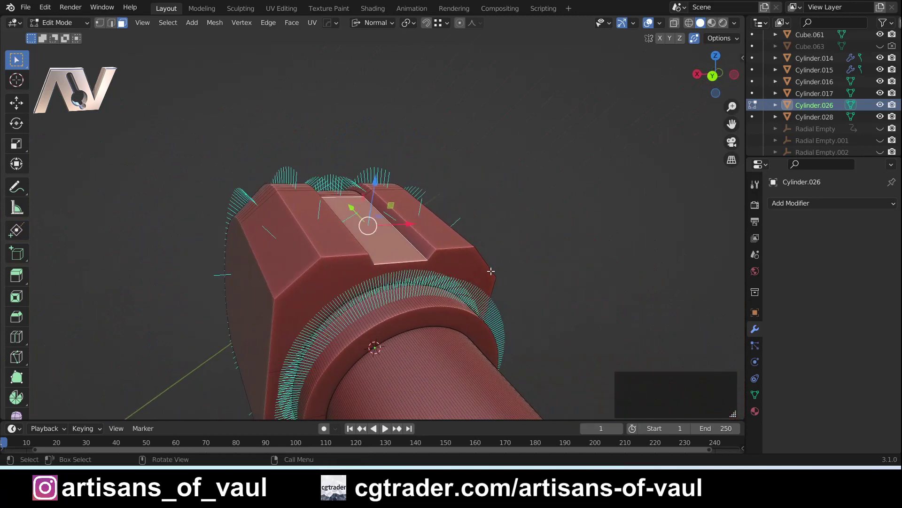
scroll(490, 272, up, 3)
mouse_move(426, 240)
shift+middle_down()
mouse_move(387, 230)
mouse_move(412, 245)
shift+middle_up()
scroll(383, 230, down, 3)
Step: Return to Object Mode and snap the 3D cursor to the piston's origin
key(Tab)
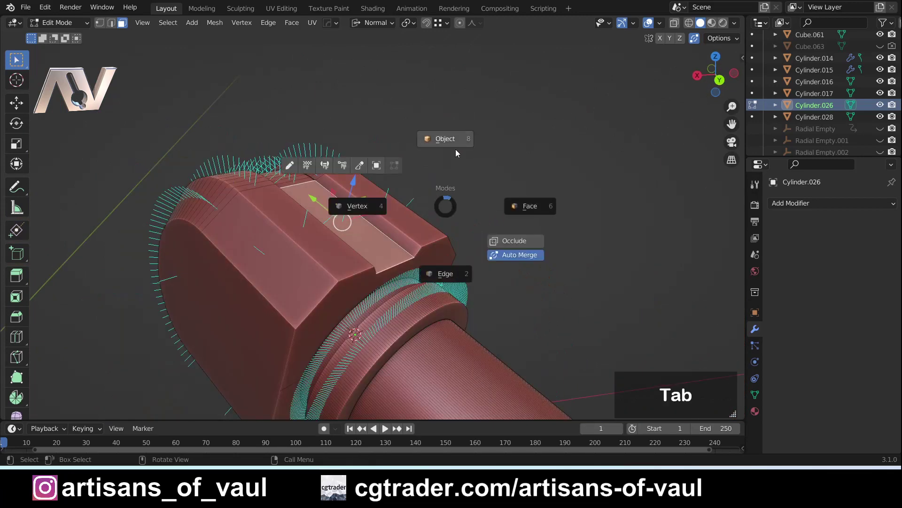
click(456, 149)
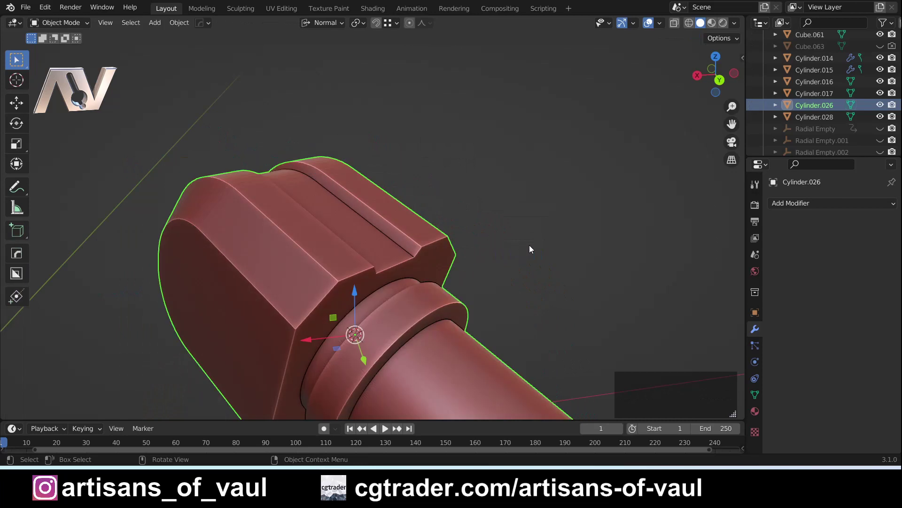
key(shift+s)
click(435, 245)
scroll(360, 334, up, 2)
shift+middle_drag(397, 320, 418, 257)
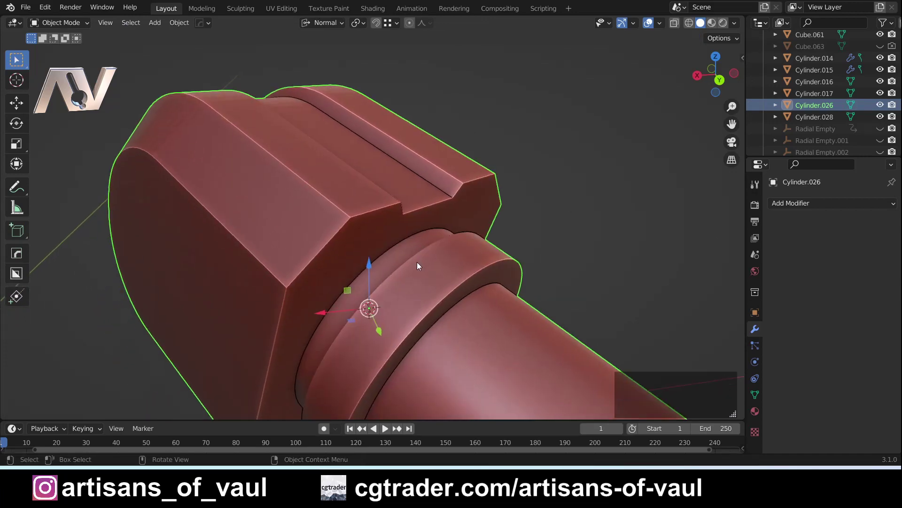
Step: Add a cube at the 3D cursor, scale it by 3.116, and scale it back down by about 0.66
key(shift+a)
mouse_move(413, 215)
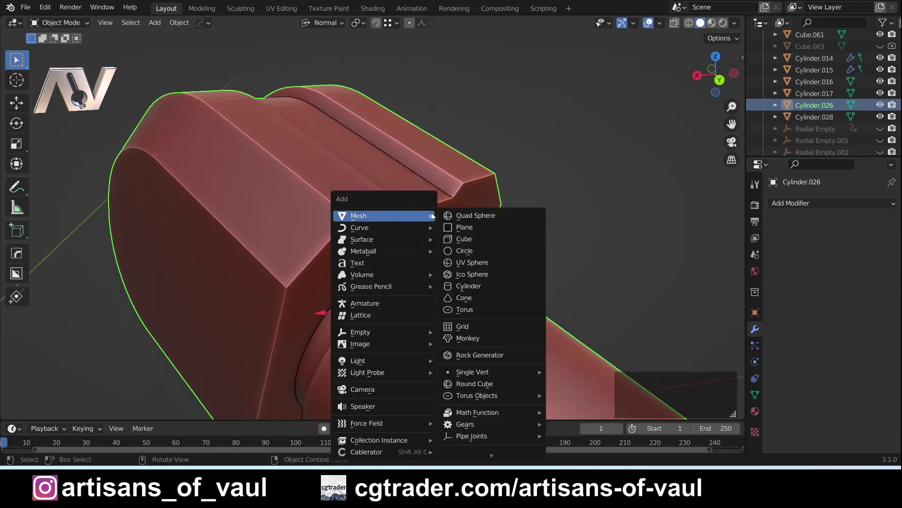
click(464, 239)
key(s)
click(396, 195)
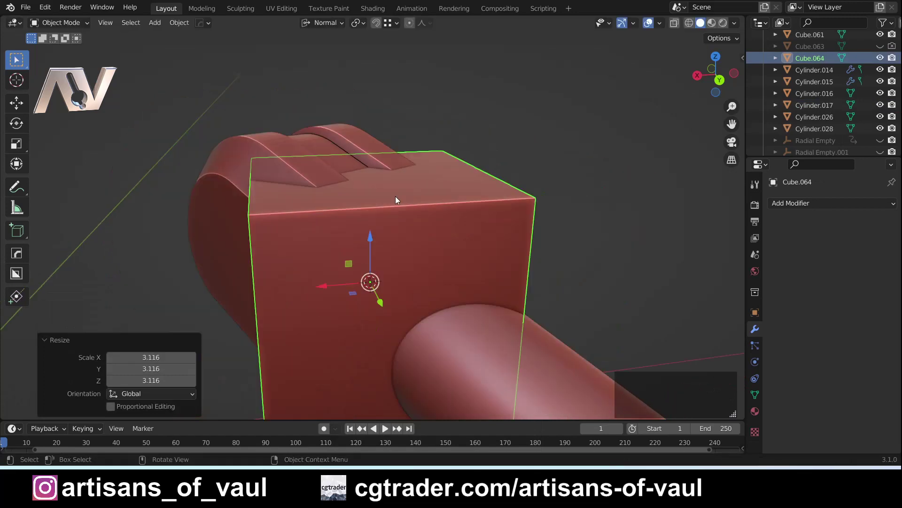
shift+middle_drag(410, 188, 416, 231)
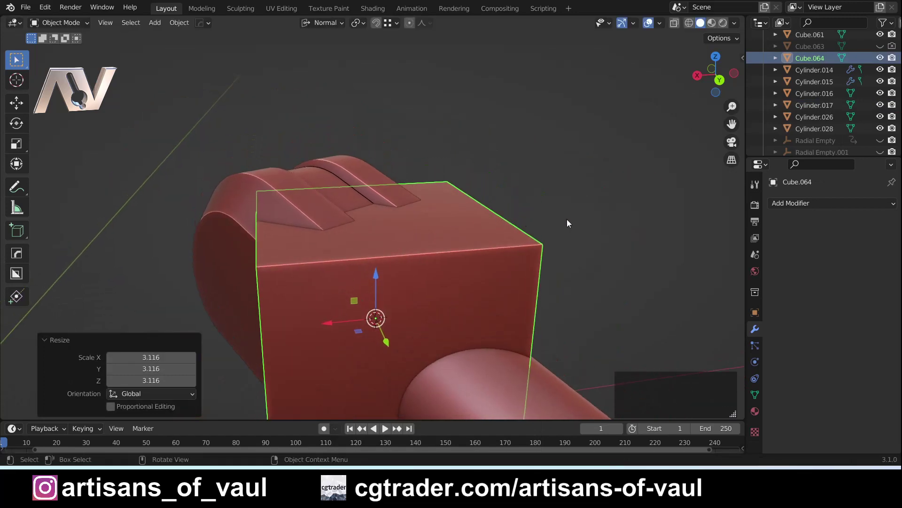
key(s)
click(500, 251)
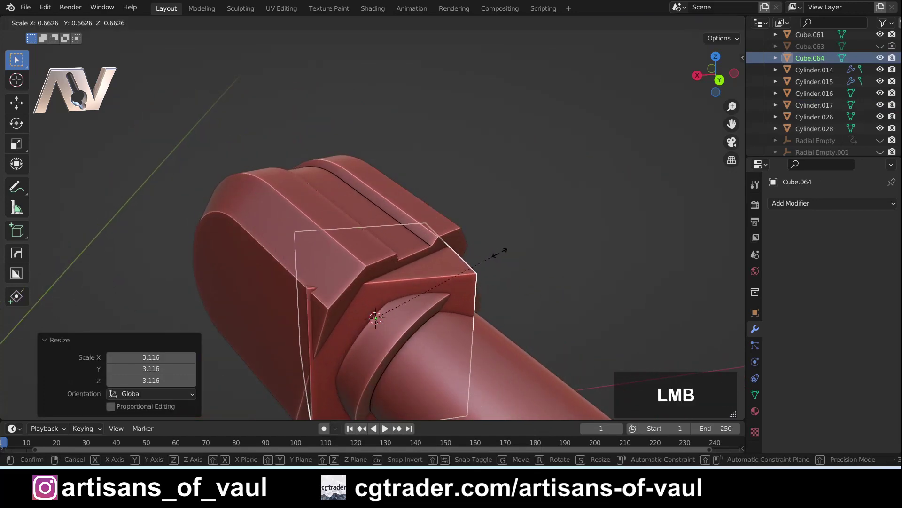
Step: Select the piston again and enter face editing with the groove's floor face selected
scroll(430, 220, up, 4)
click(336, 182)
key(Tab)
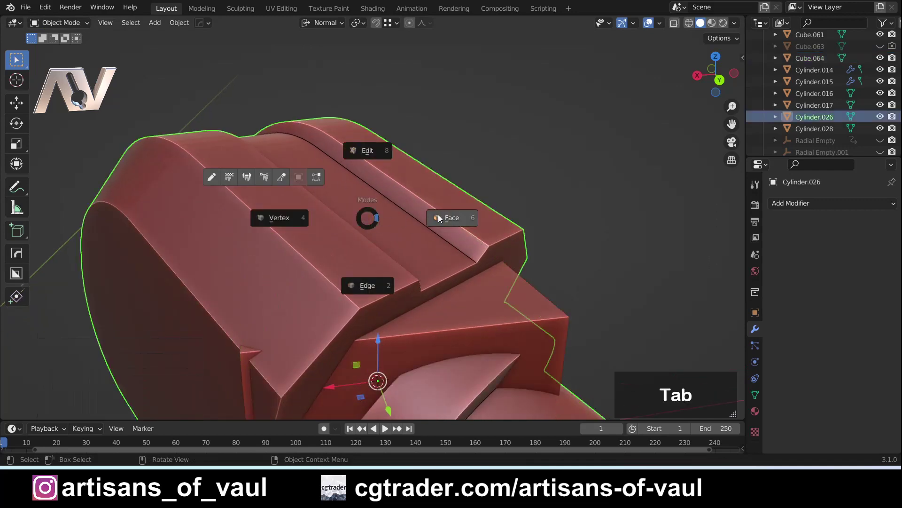
click(438, 214)
scroll(390, 213, down, 2)
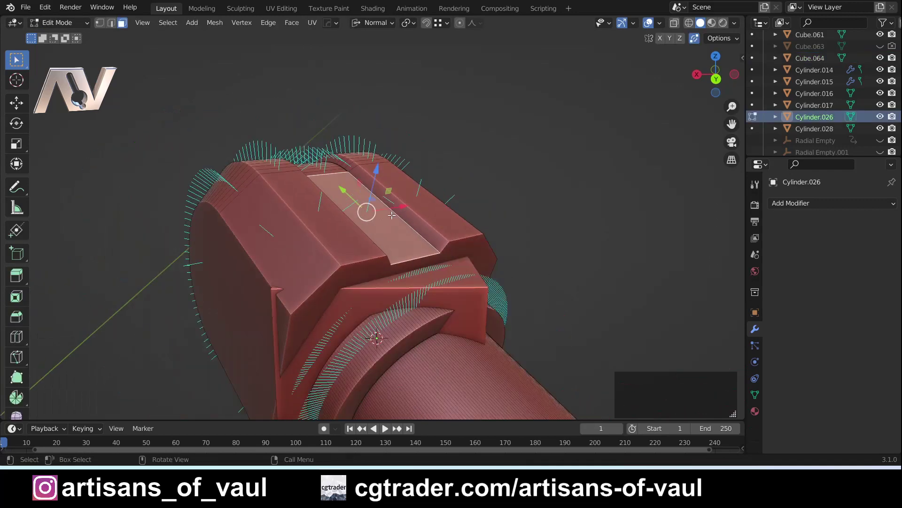
scroll(379, 221, up, 2)
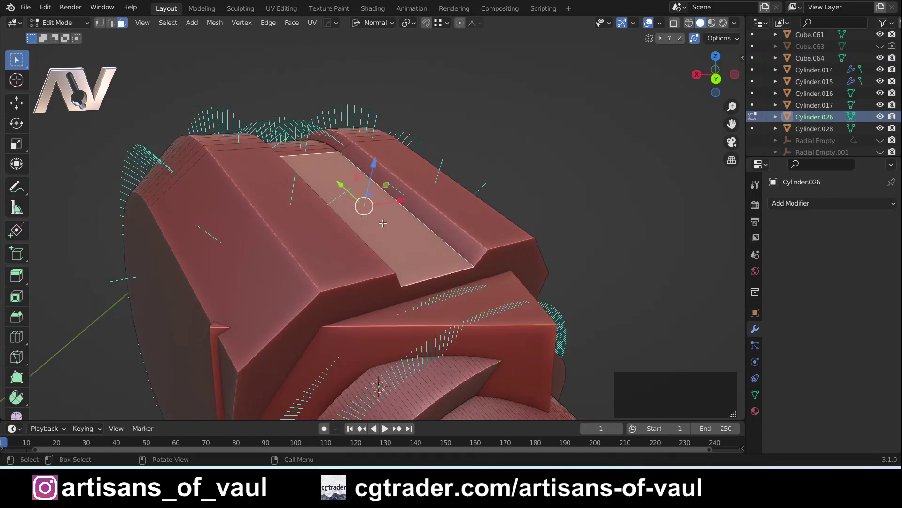
Step: Create a custom transform orientation from the groove's floor face and name it Piston_Face
click(392, 22)
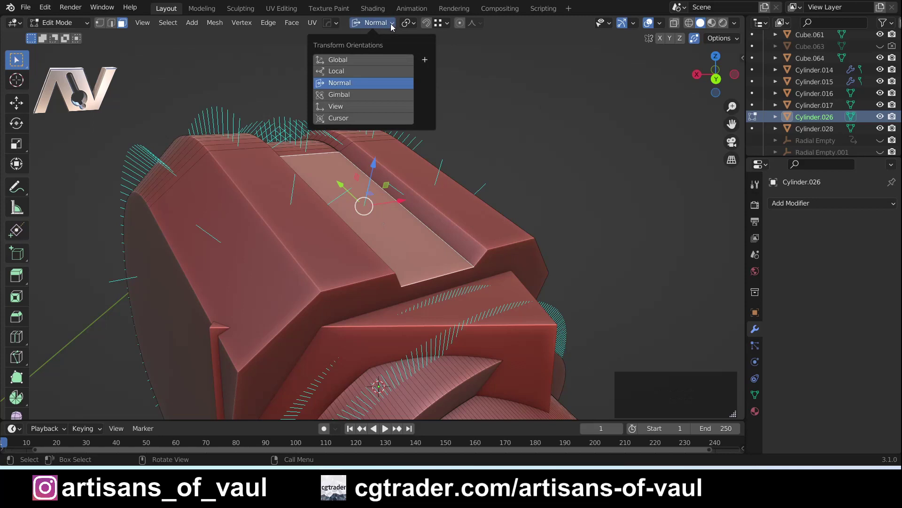
click(424, 61)
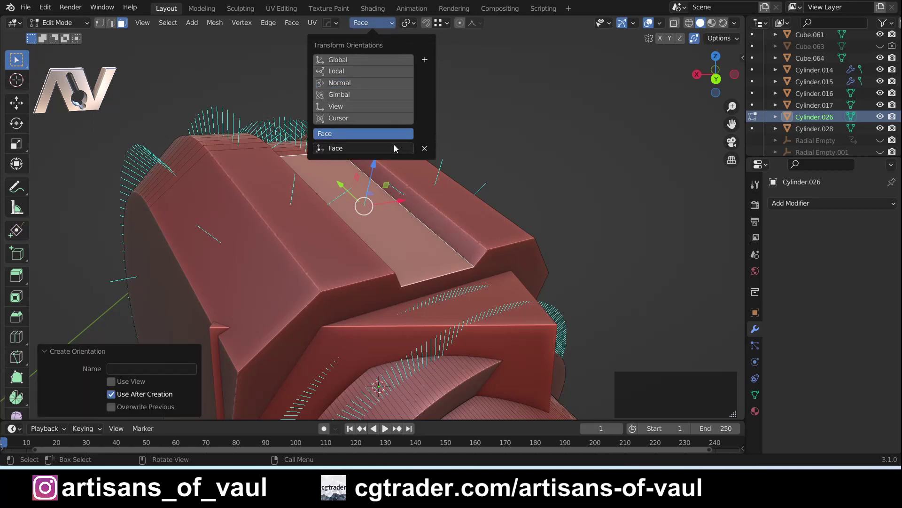
double_click(359, 149)
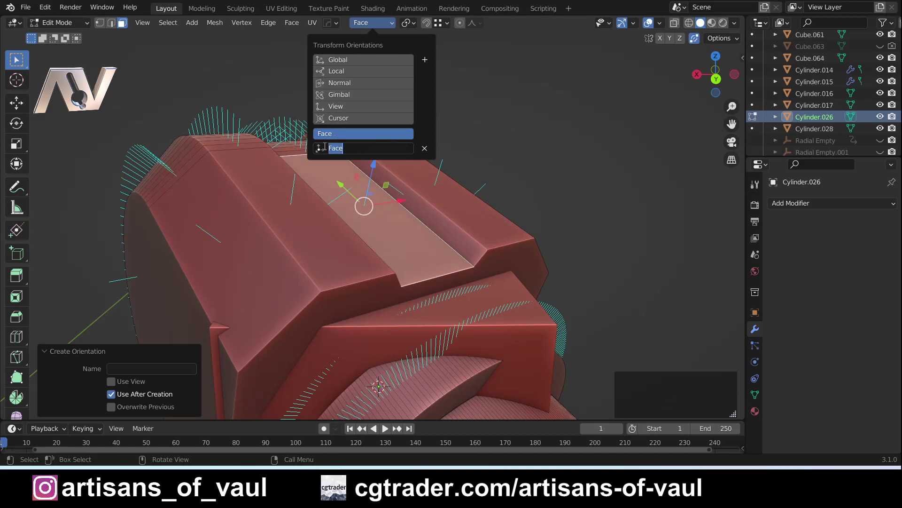
click(328, 146)
text(Piston)
key(BackSpace)
text(_)
key(Return)
click(500, 129)
middle_drag(470, 118, 382, 103)
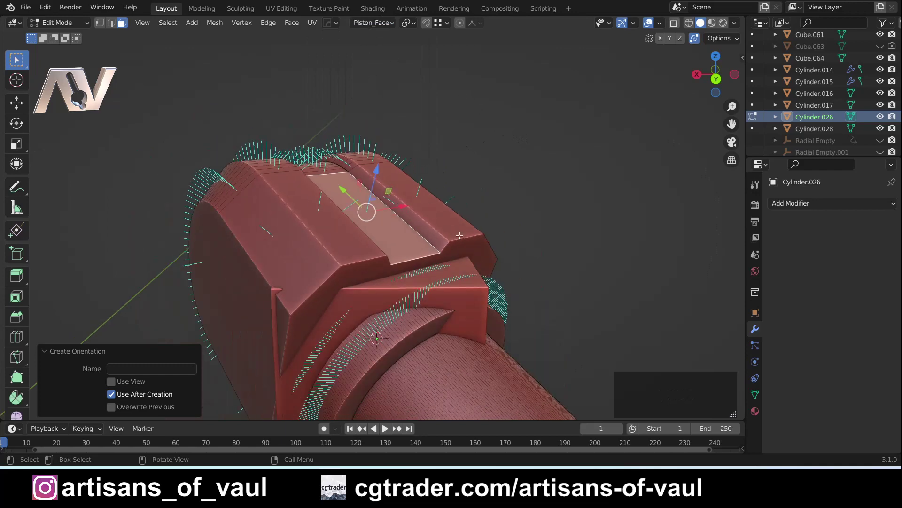
Step: Return to Object Mode and delete the cube at the piston's origin
key(Tab)
click(452, 111)
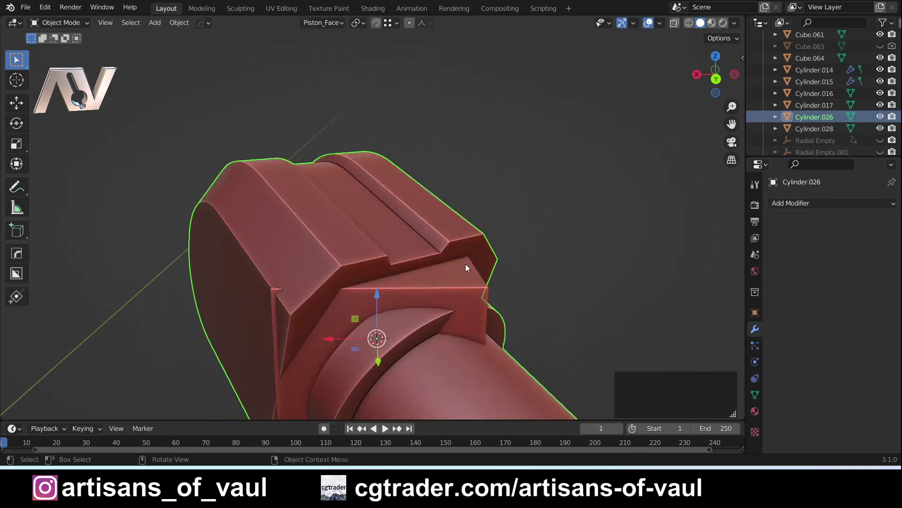
click(453, 290)
key(Delete)
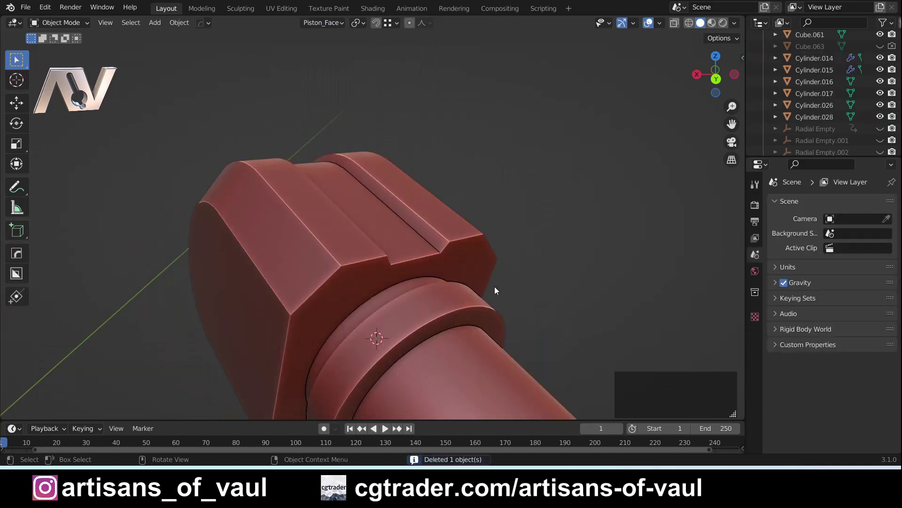
Step: Add a Quad Sphere, scale it down, and place it on the piston's raised rib beside the groove near the front edge
key(shift+a)
mouse_move(478, 213)
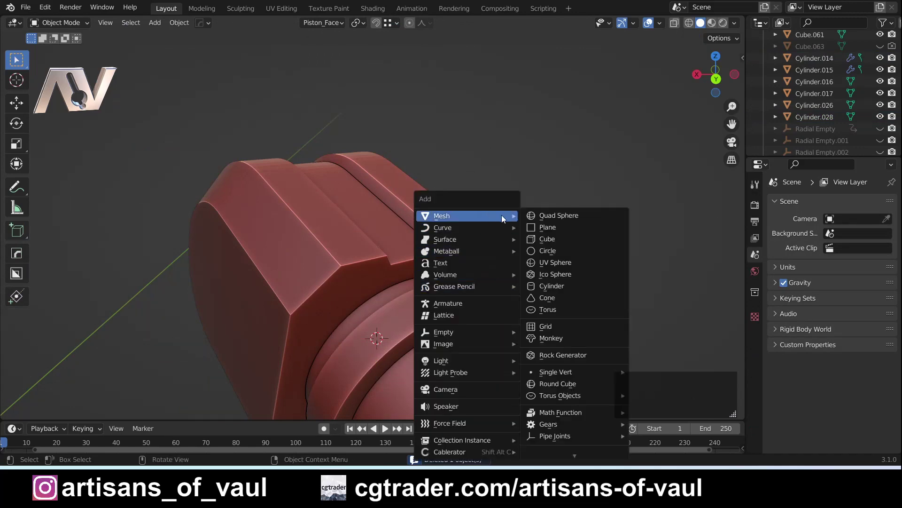
click(558, 216)
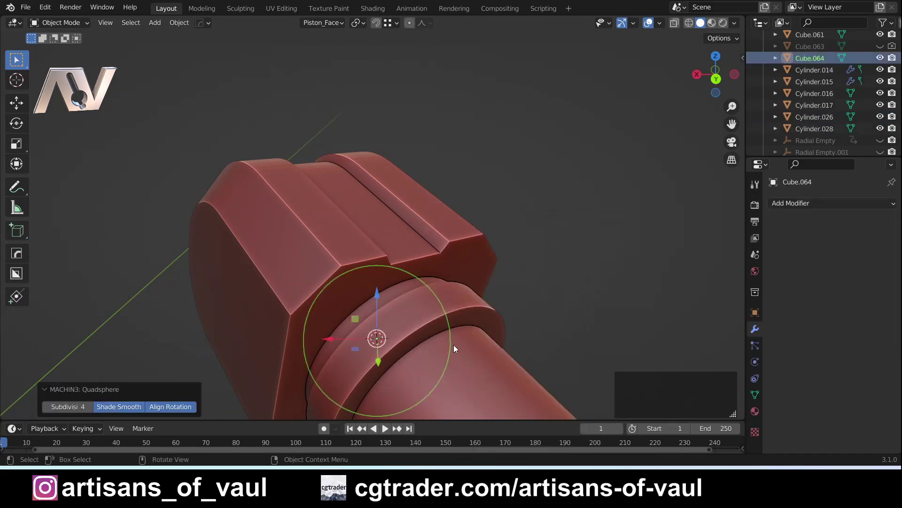
key(g)
click(519, 258)
key(s)
click(520, 253)
key(g)
click(515, 235)
scroll(520, 205, up, 1)
shift+middle_drag(564, 201, 461, 245)
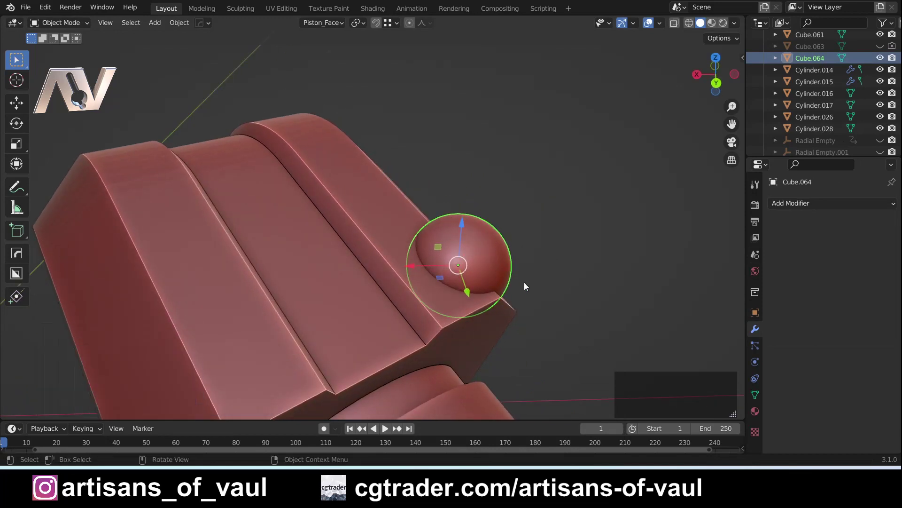
Step: Move the sphere -0.42436 m along the Piston_Face X axis and 2.2678 m along its Y axis
key(g)
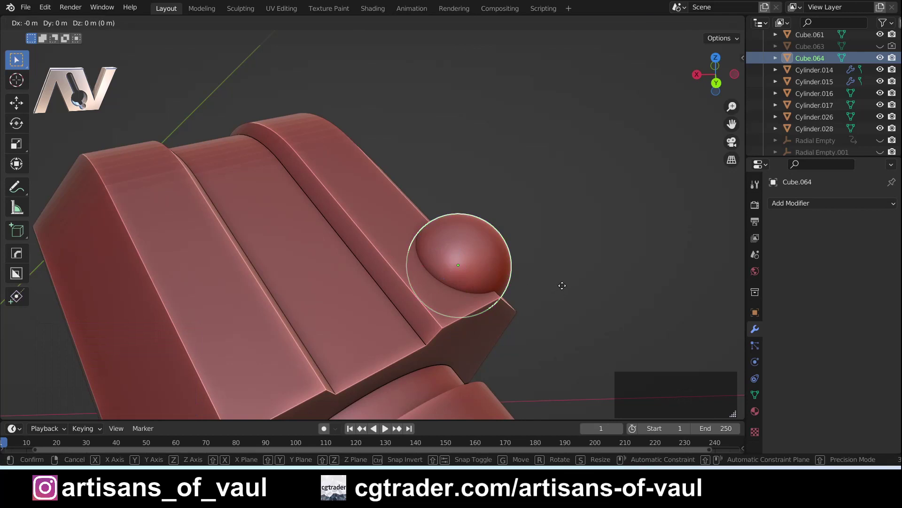
key(x)
click(572, 330)
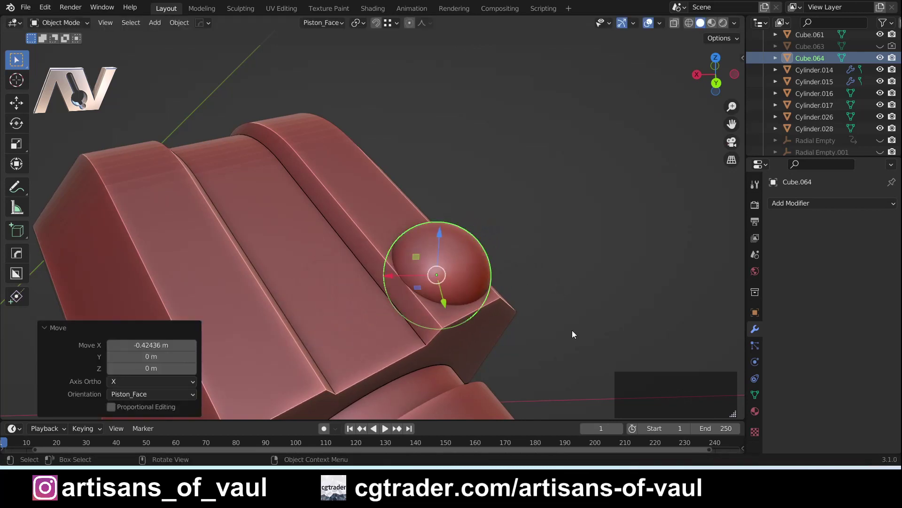
key(g)
key(y)
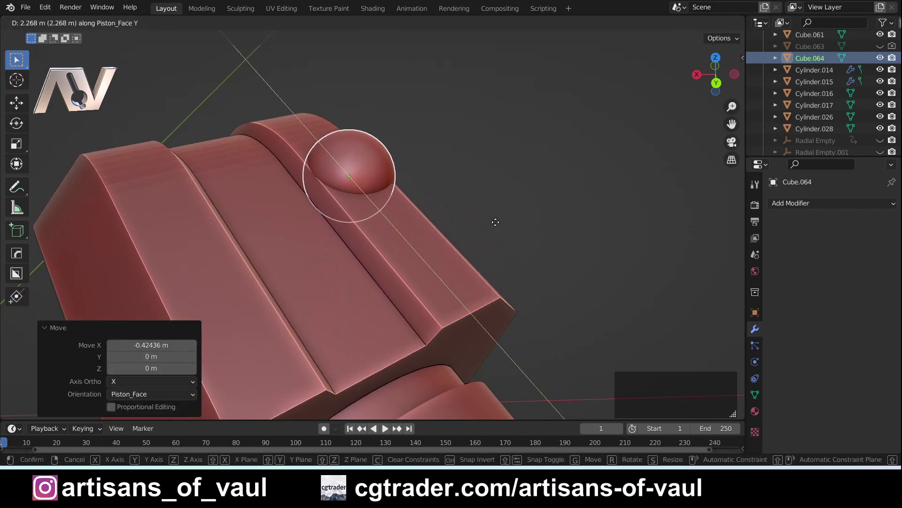
click(496, 221)
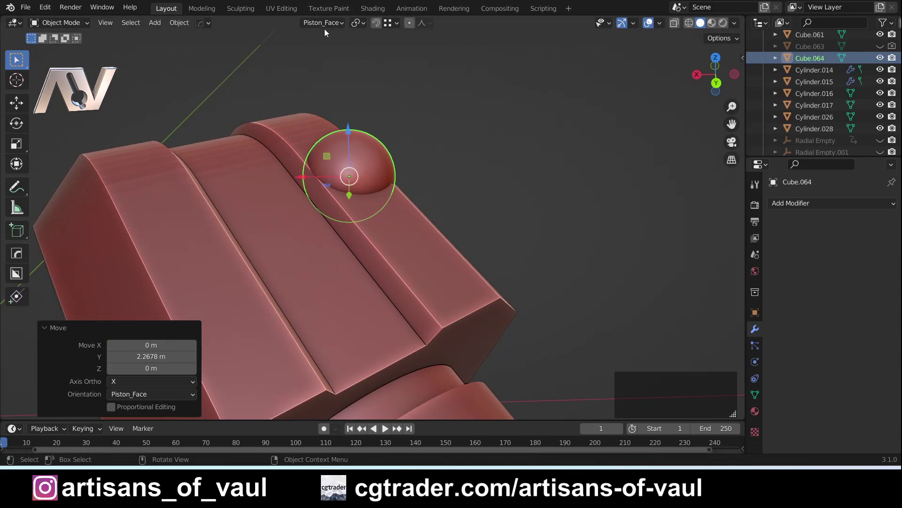
Step: Slide the sphere -2.1659 m along the Piston_Face Y axis, toward the front end of the rib
click(326, 24)
click(326, 23)
middle_drag(311, 255, 368, 236)
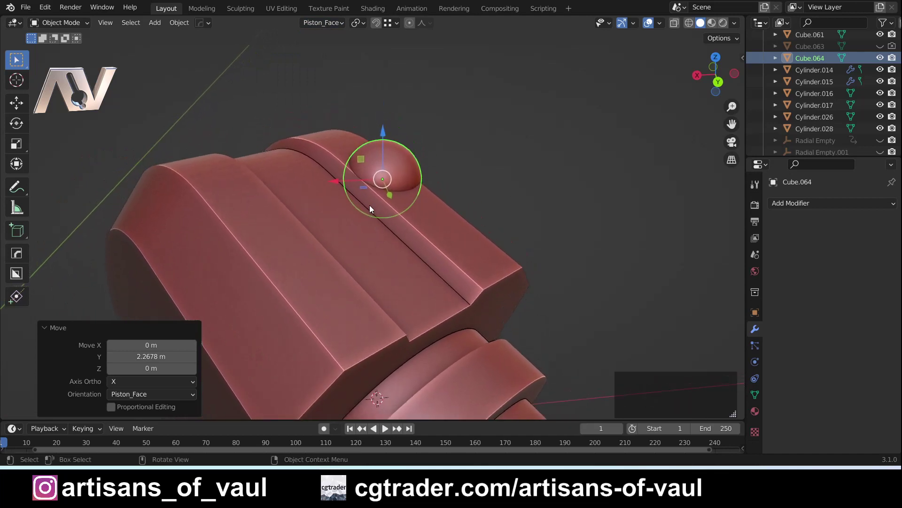
scroll(370, 205, up, 2)
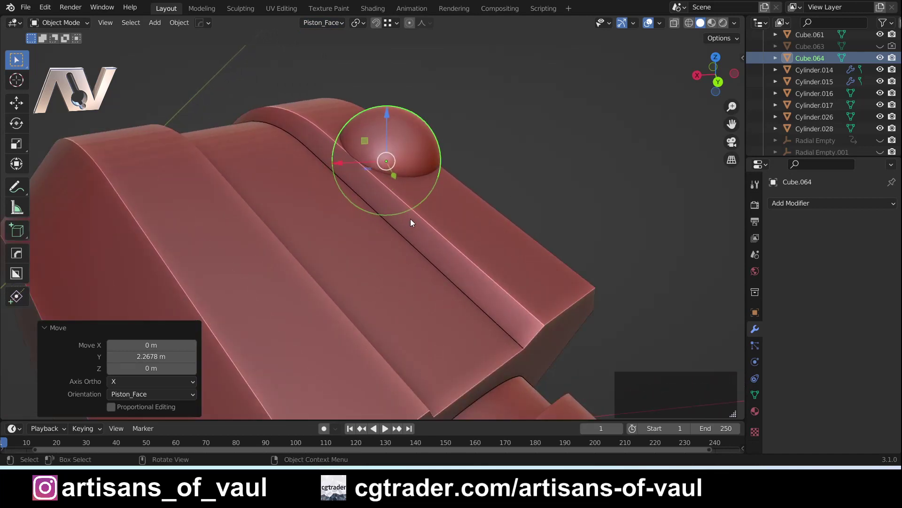
key(g)
key(y)
click(391, 182)
shift+middle_drag(391, 183, 432, 161)
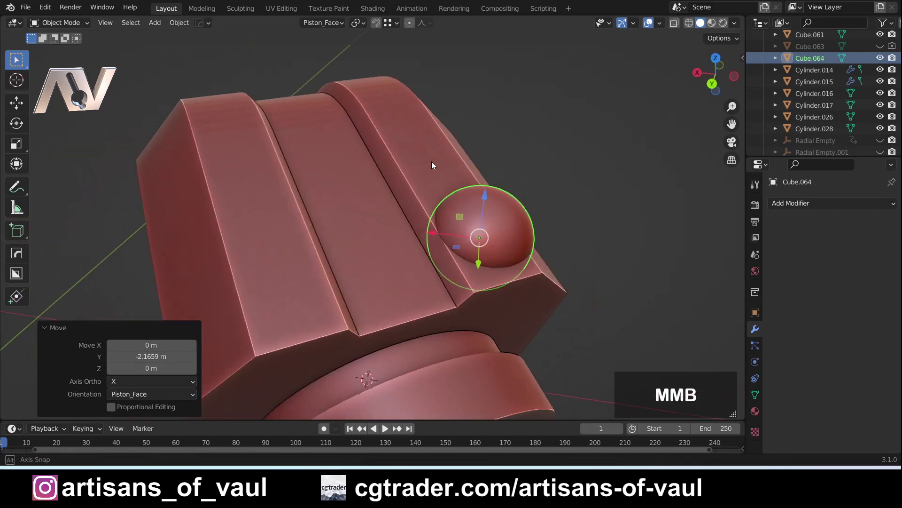
Step: Switch from the sphere to the piston and enter face editing with the groove's floor face selected
key(Tab)
click(499, 160)
key(Tab)
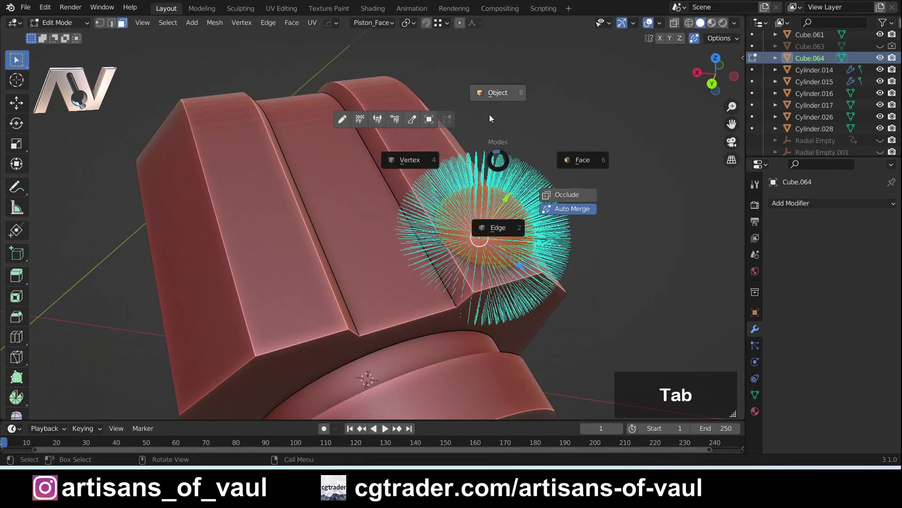
click(489, 114)
click(353, 207)
key(Tab)
click(445, 205)
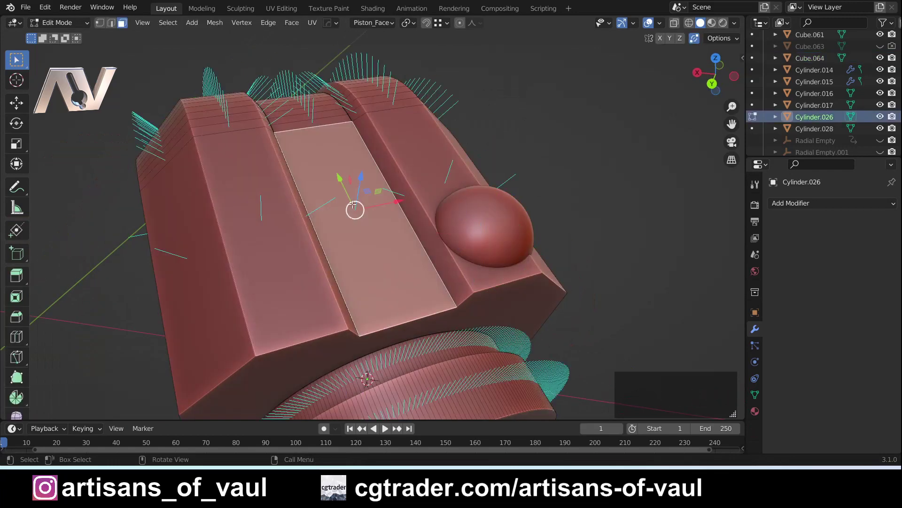
middle_drag(376, 197, 381, 194)
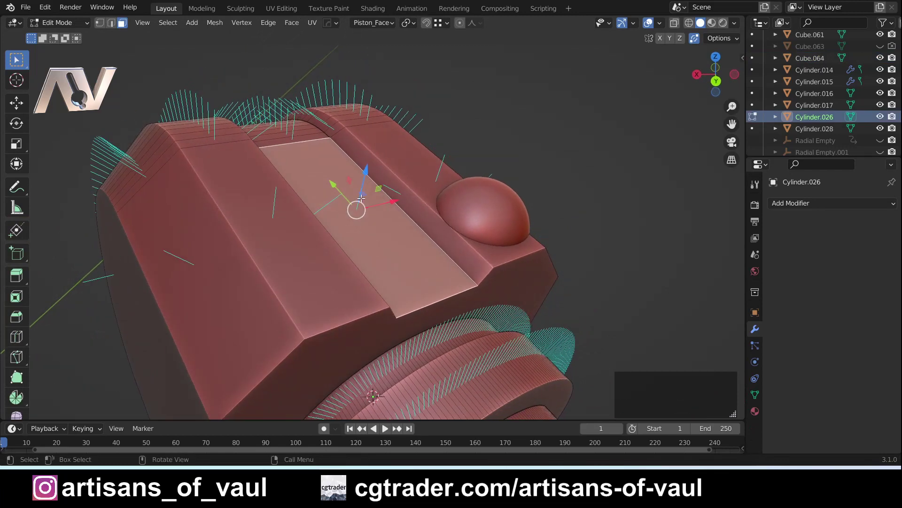
Step: Snap the 3D cursor to the selected groove floor face and set the transform orientation to Cursor
key(shift+s)
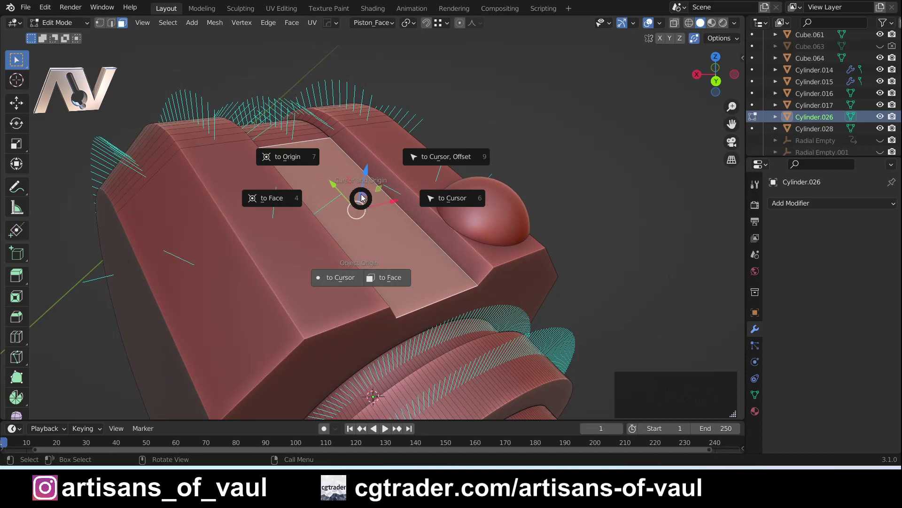
click(271, 199)
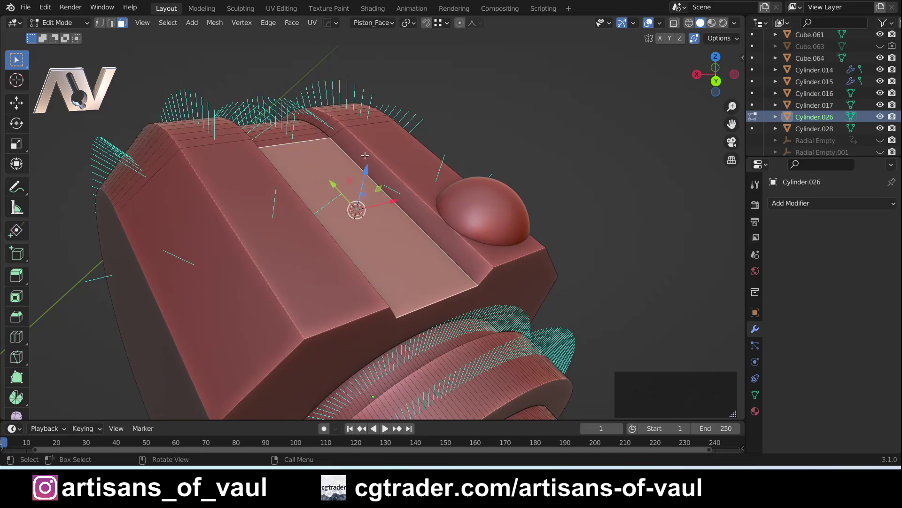
click(374, 22)
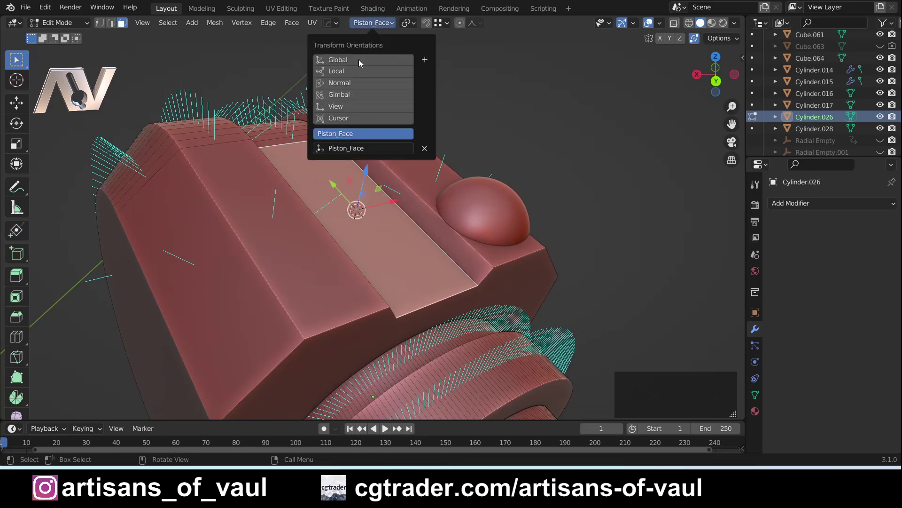
click(344, 119)
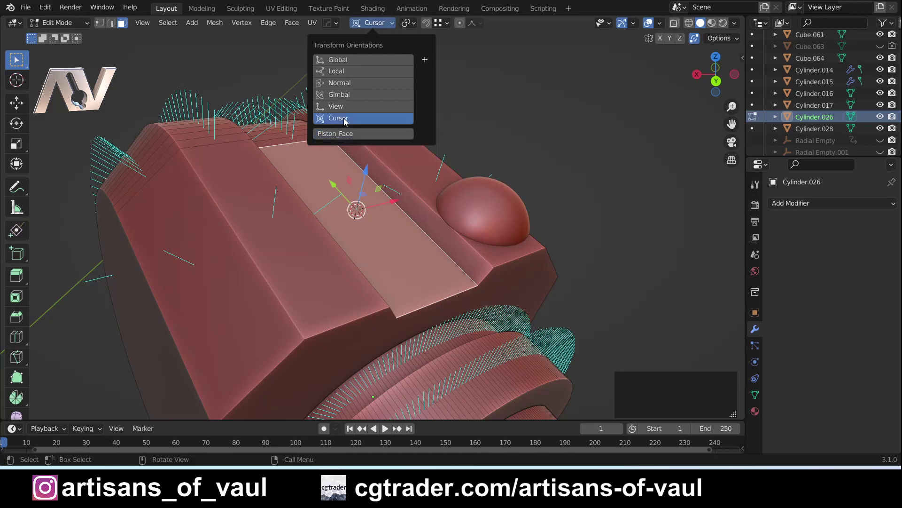
click(515, 129)
middle_drag(515, 129, 397, 200)
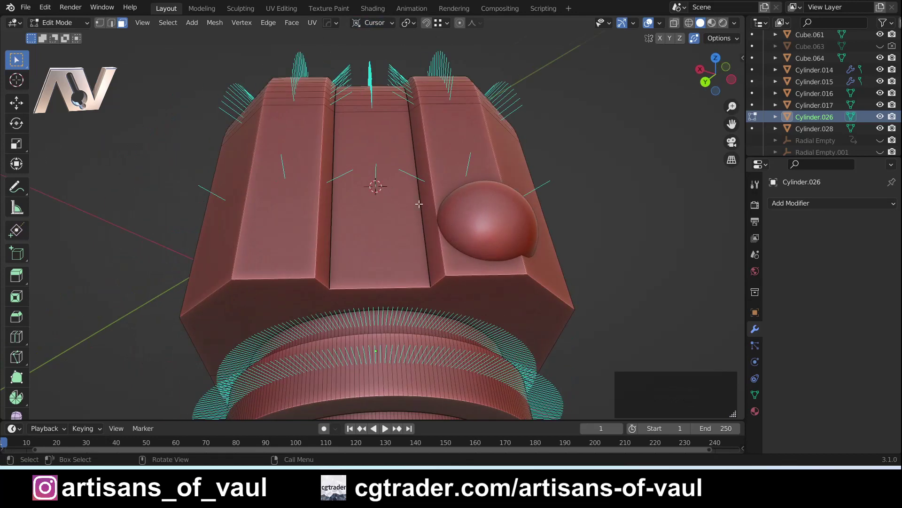
Step: Return to Object Mode, select the sphere, and move it about -1.1 m along the cursor's X axis
key(Tab)
click(499, 118)
click(484, 221)
middle_drag(484, 221, 520, 242)
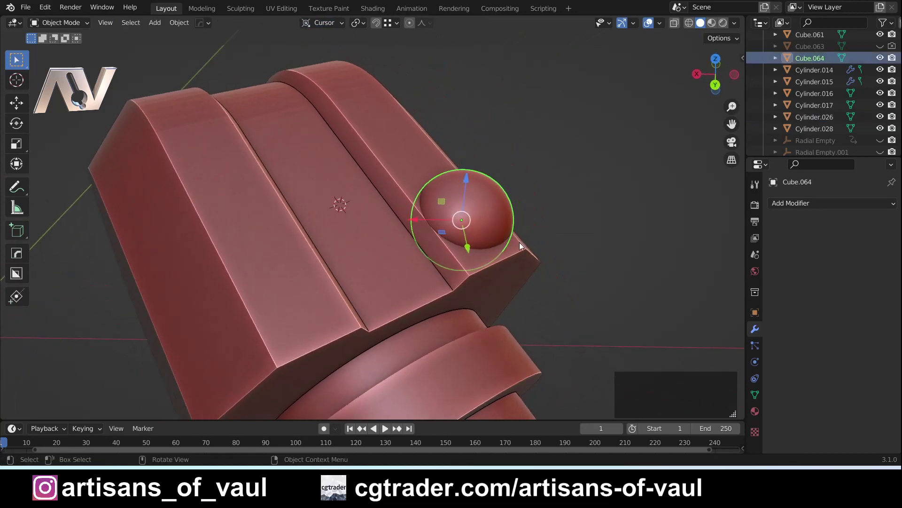
key(g)
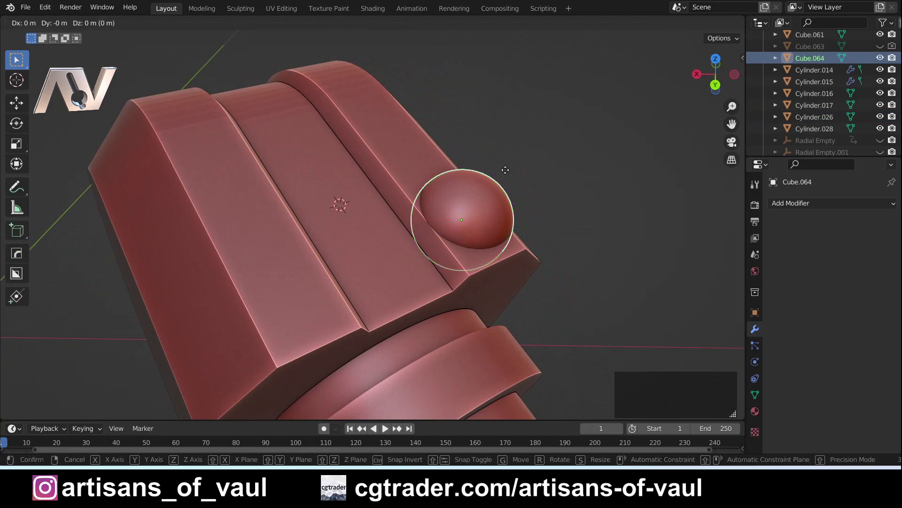
key(x)
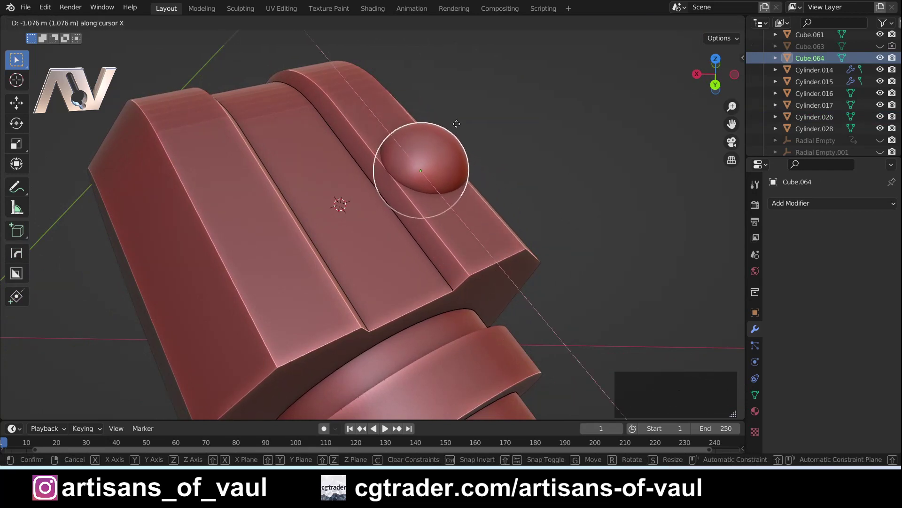
click(454, 120)
click(534, 89)
click(463, 141)
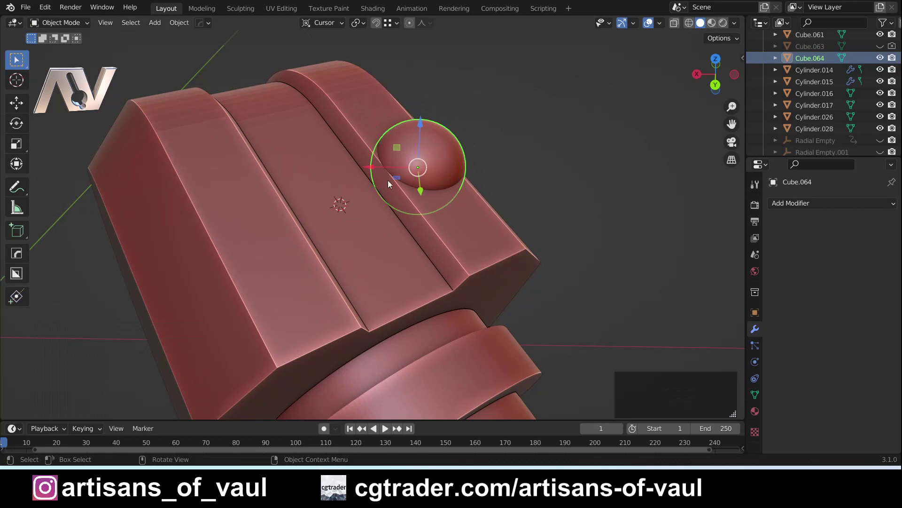
Step: Set the object gizmo's orientation to Cursor
click(634, 23)
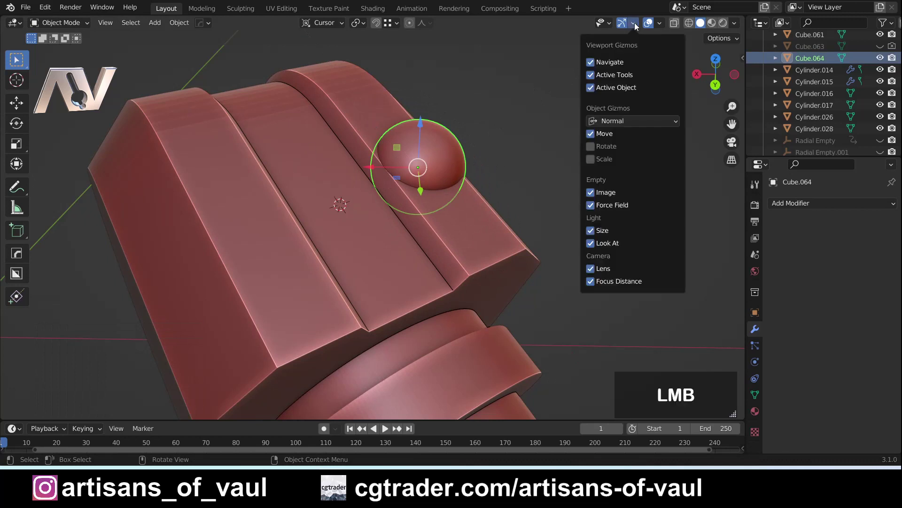
click(619, 122)
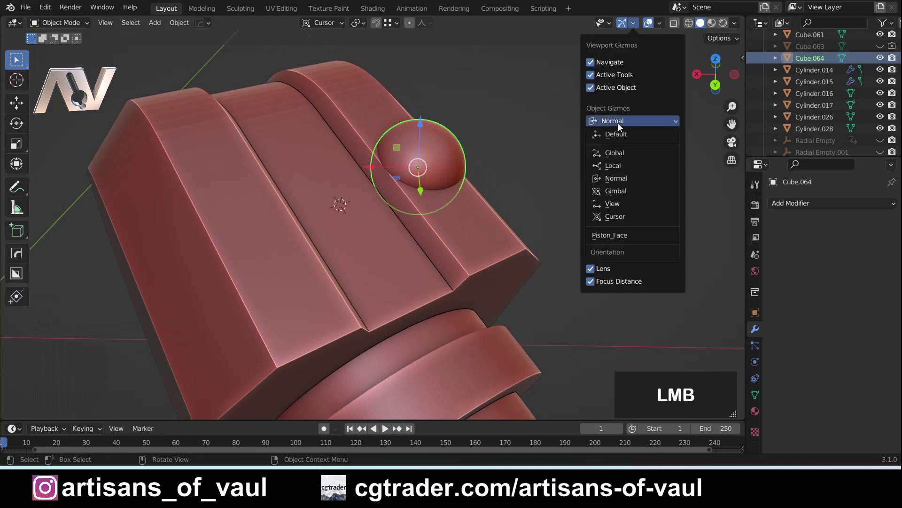
click(599, 215)
click(419, 151)
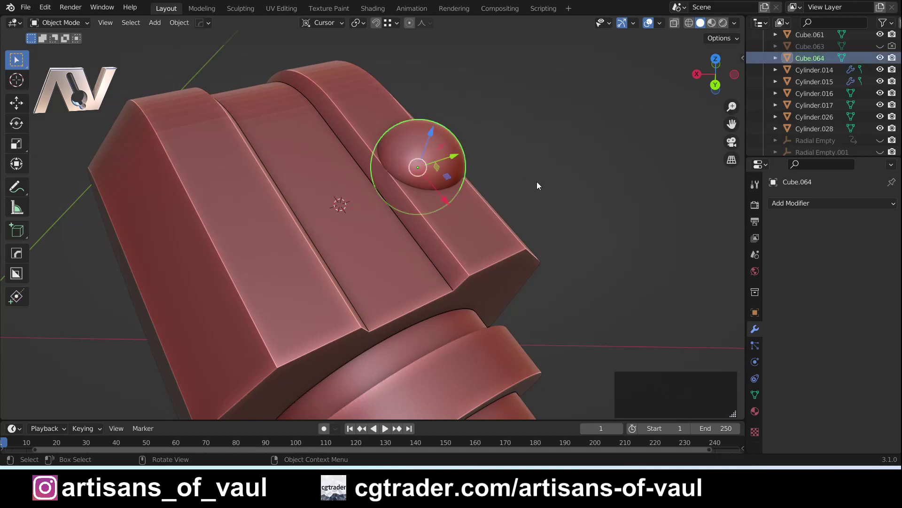
Step: Move the sphere along the cursor's Z axis
middle_drag(537, 182, 458, 202)
scroll(493, 205, up, 3)
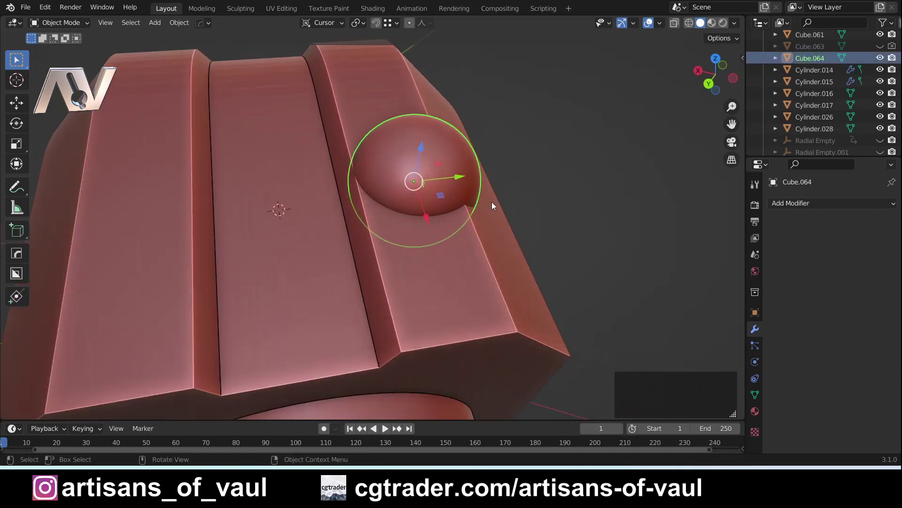
key(g)
key(z)
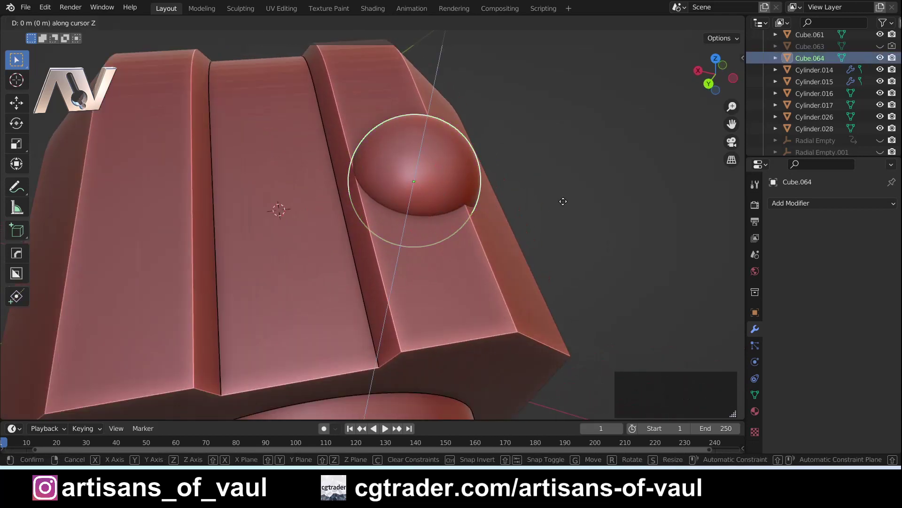